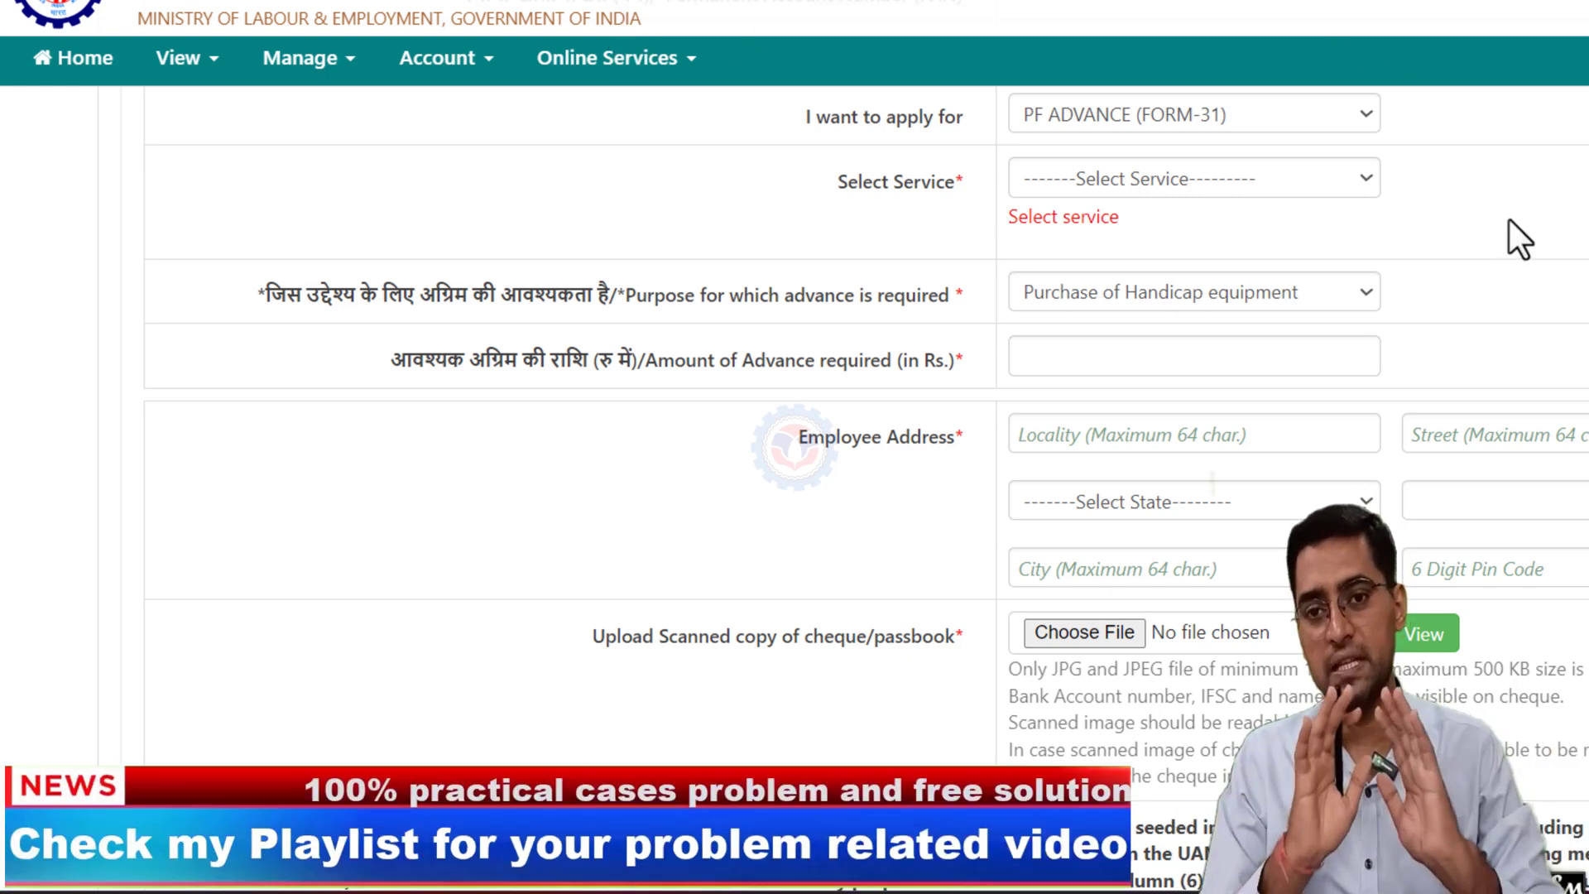
# - Set the purpose for which the PF advance is required to Higher Education
pyautogui.click(1328, 121)
pyautogui.click(1330, 121)
pyautogui.click(1347, 289)
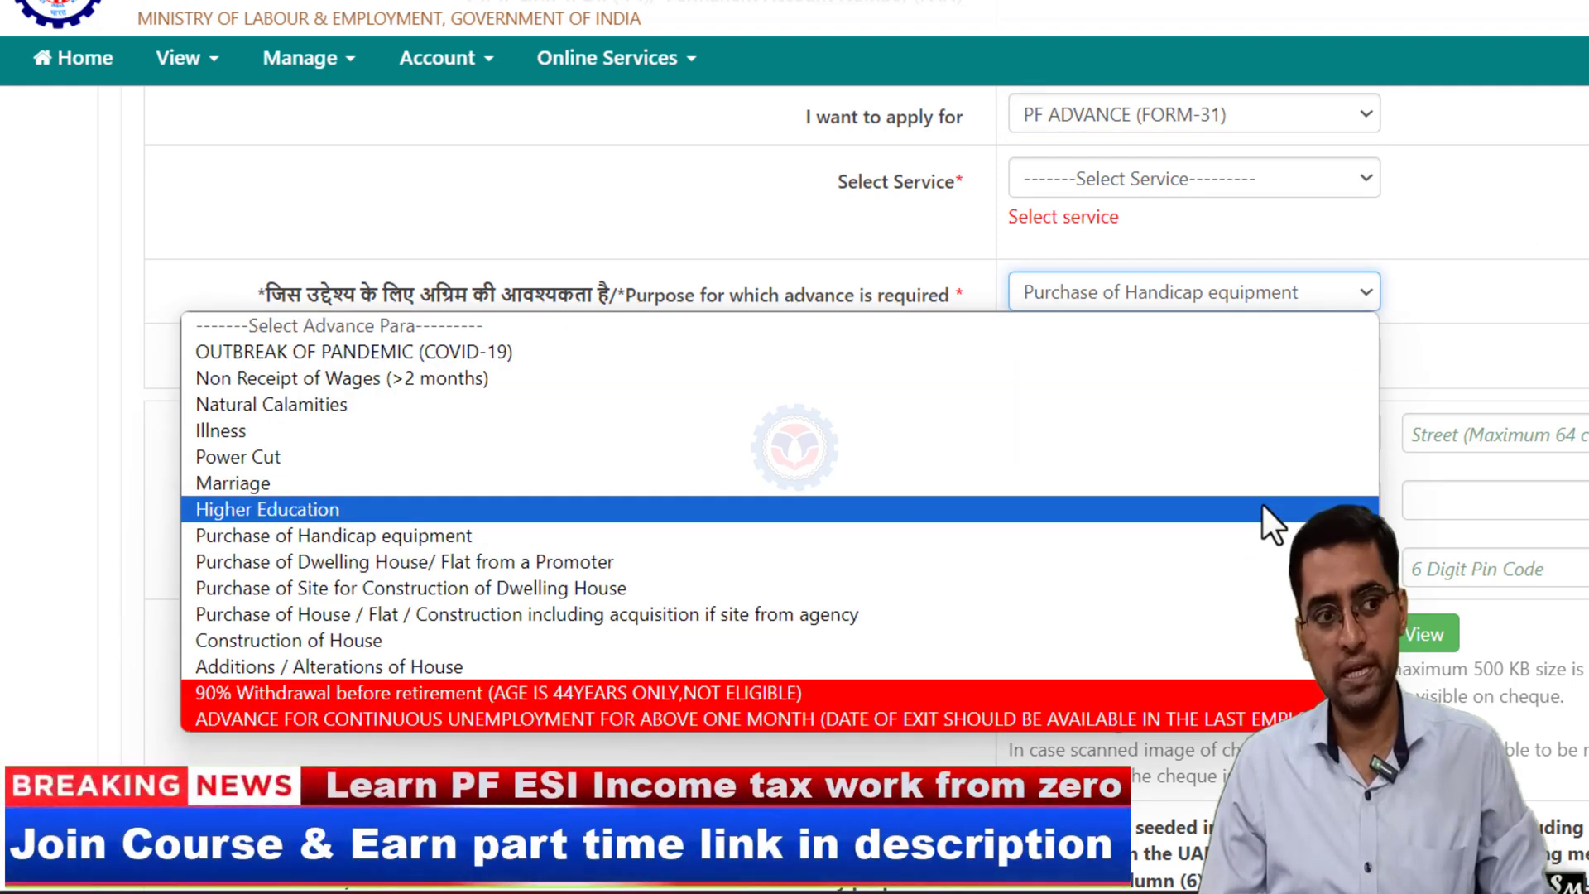
pyautogui.click(1263, 506)
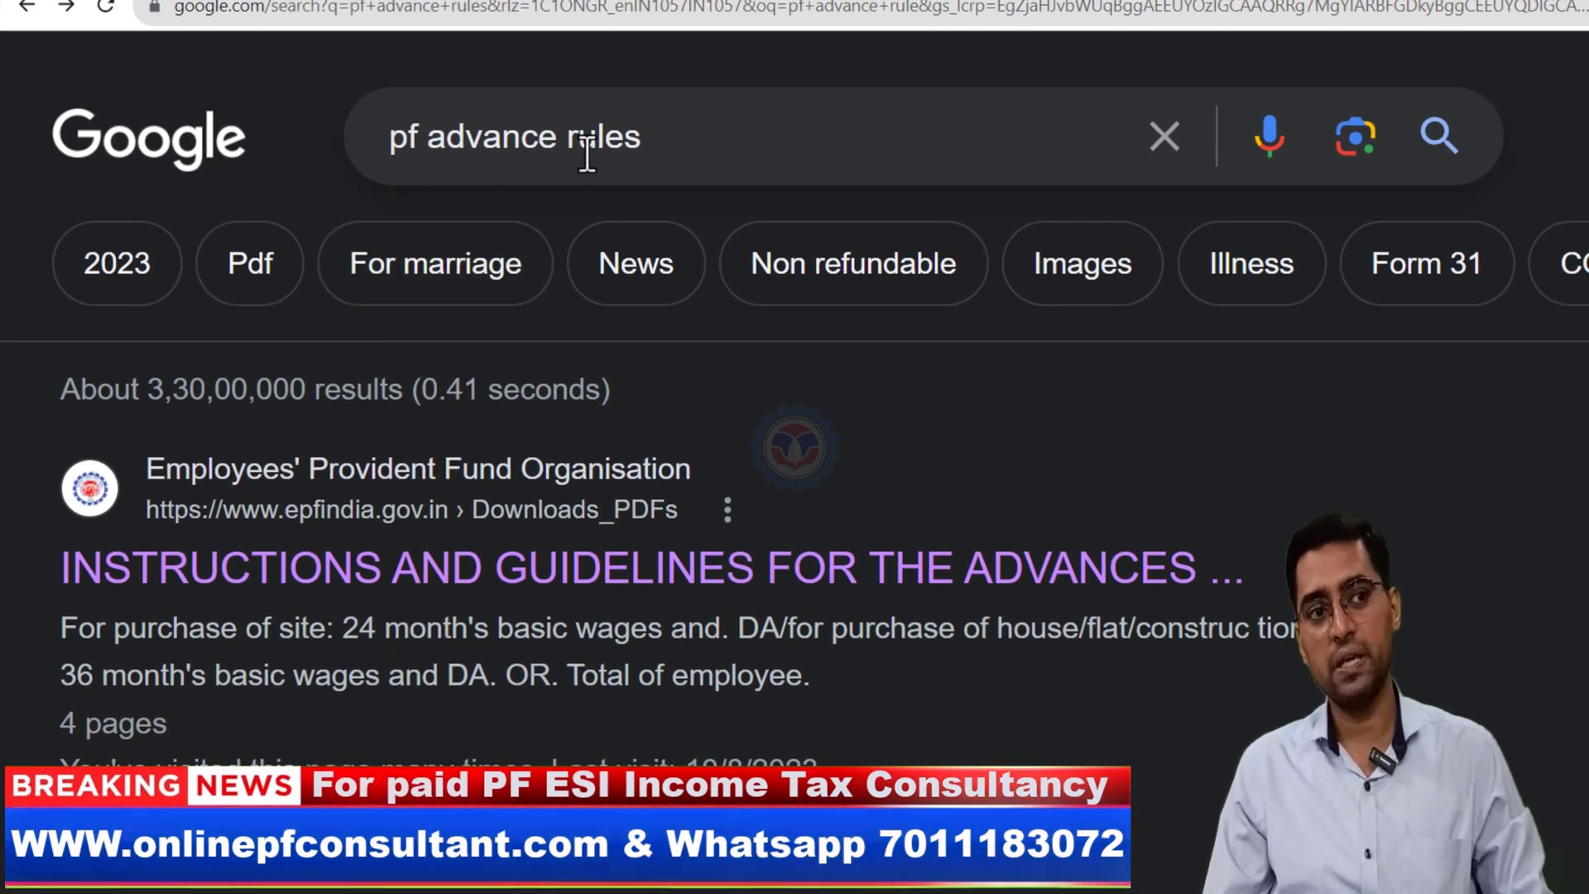
# - Open EPFO's Form 31 advance guidelines PDF from the search results and examine the Para 68K rules for marriage and education
pyautogui.click(589, 564)
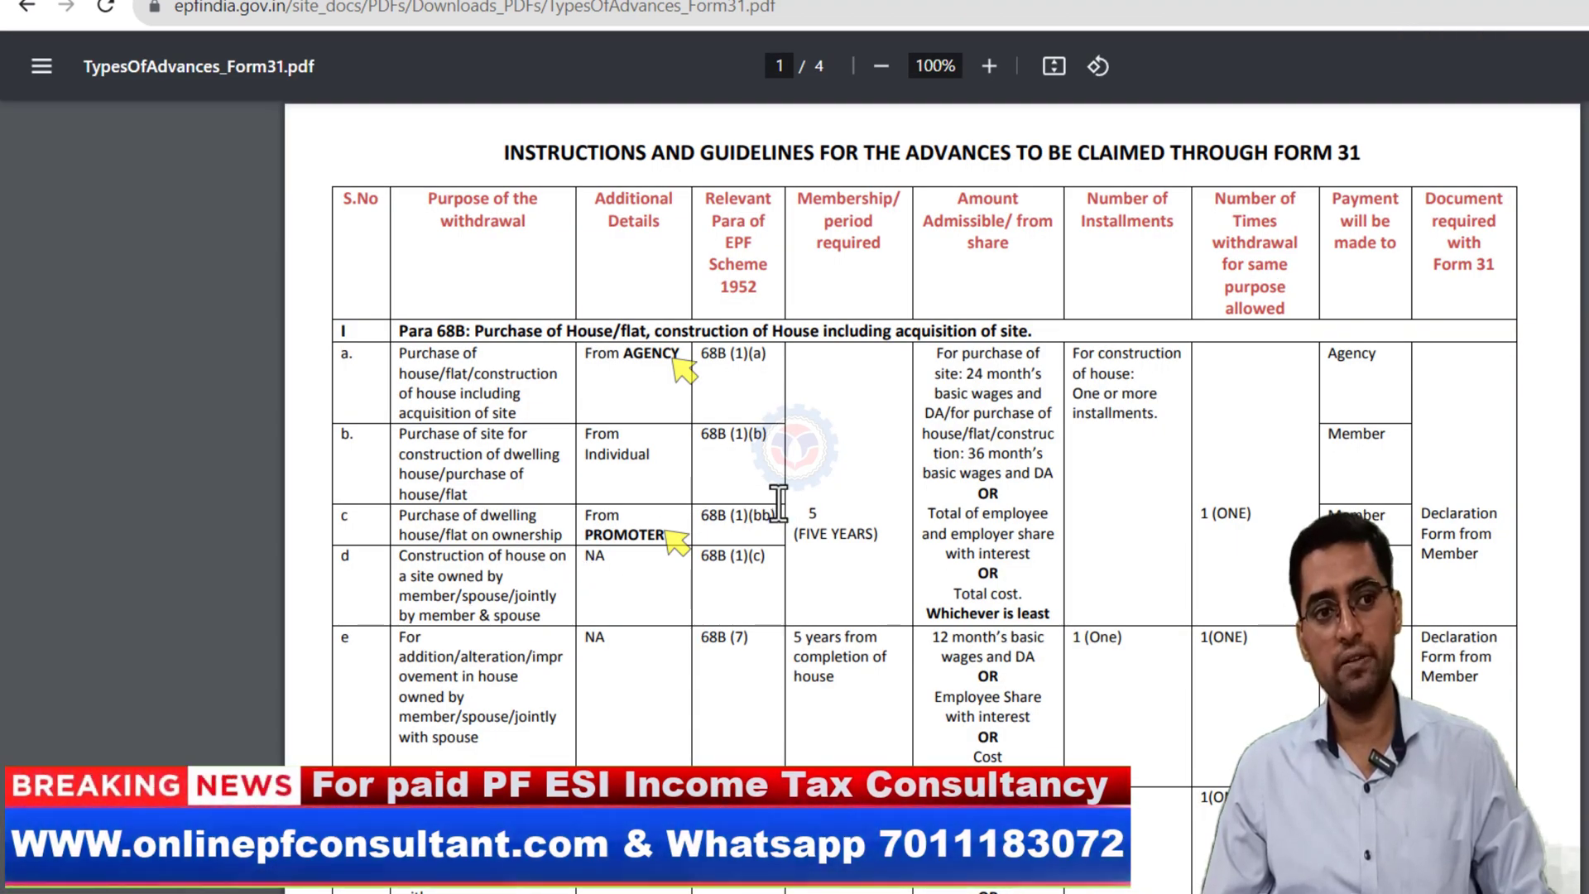
pyautogui.scroll(-12, 778, 503)
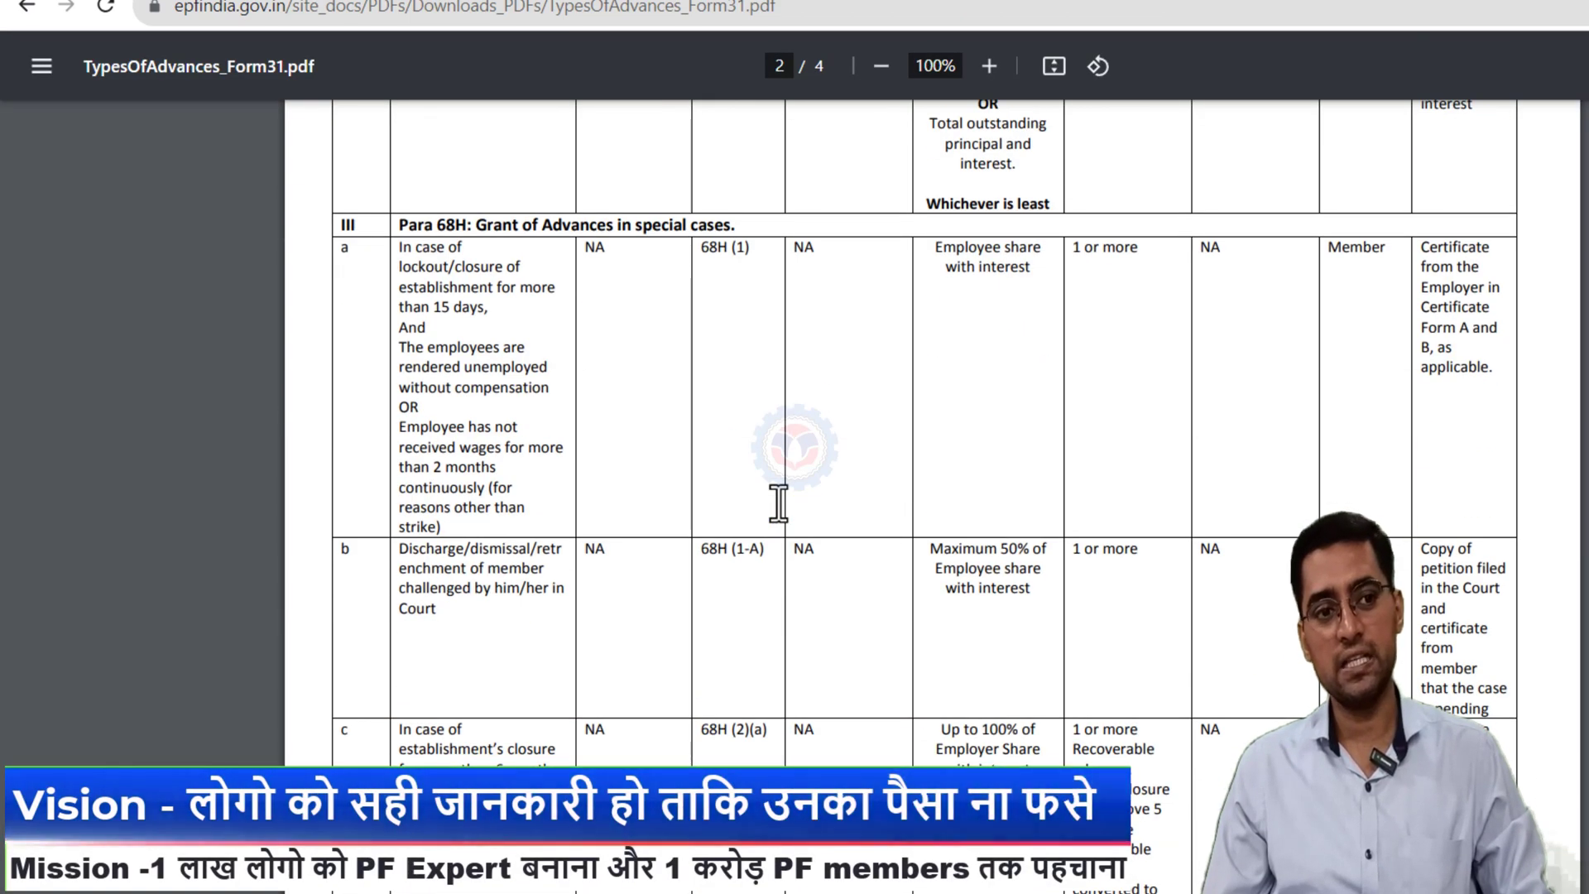
pyautogui.scroll(-10, 779, 502)
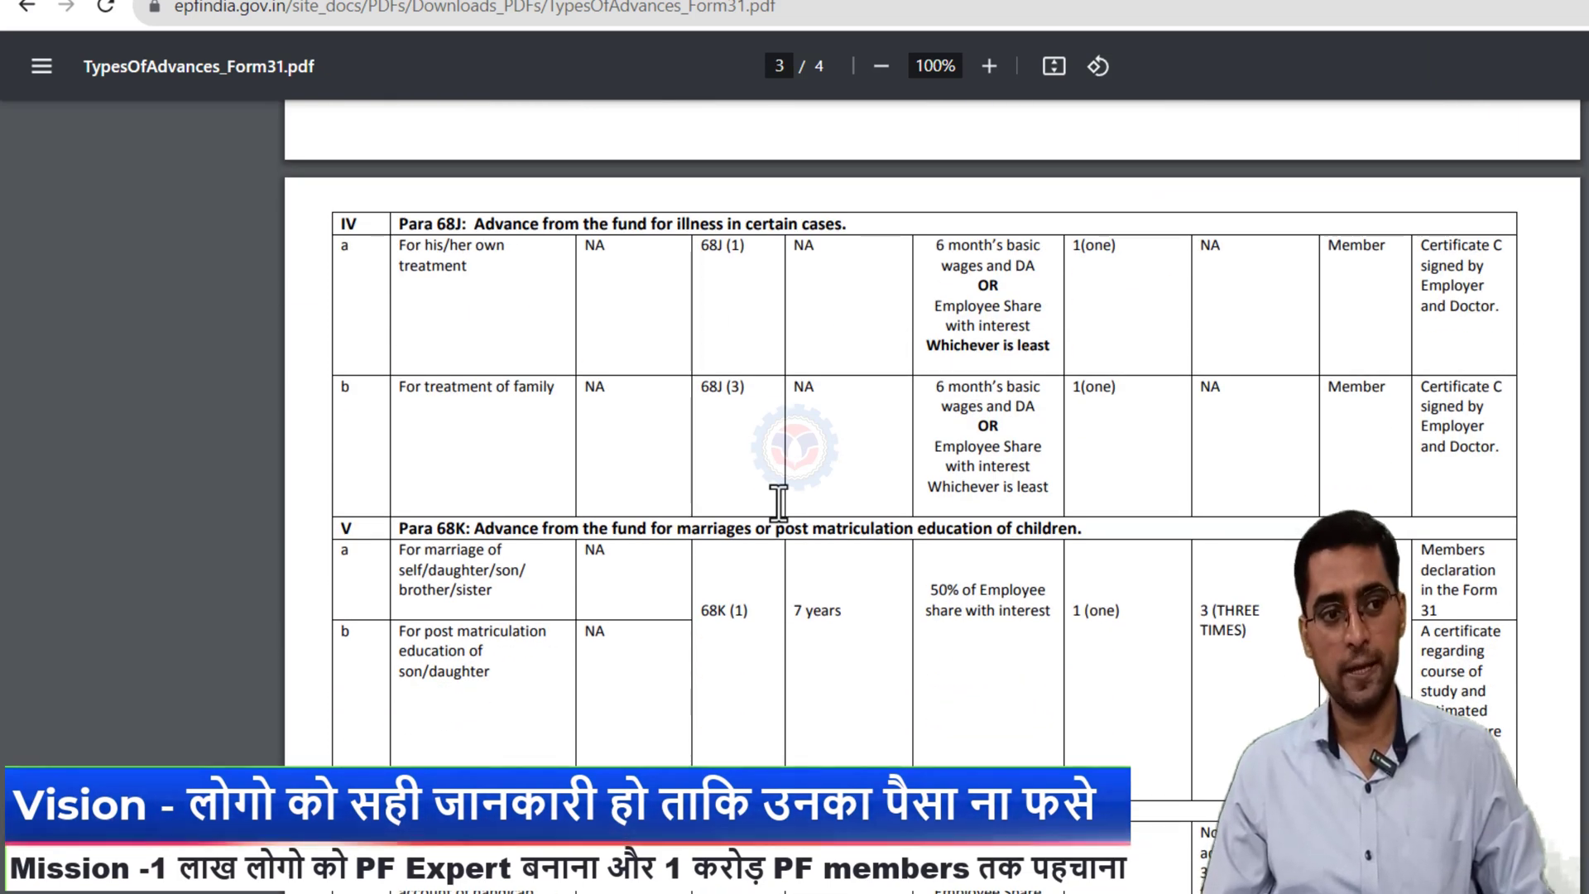
pyautogui.scroll(2, 779, 503)
pyautogui.scroll(-2, 779, 502)
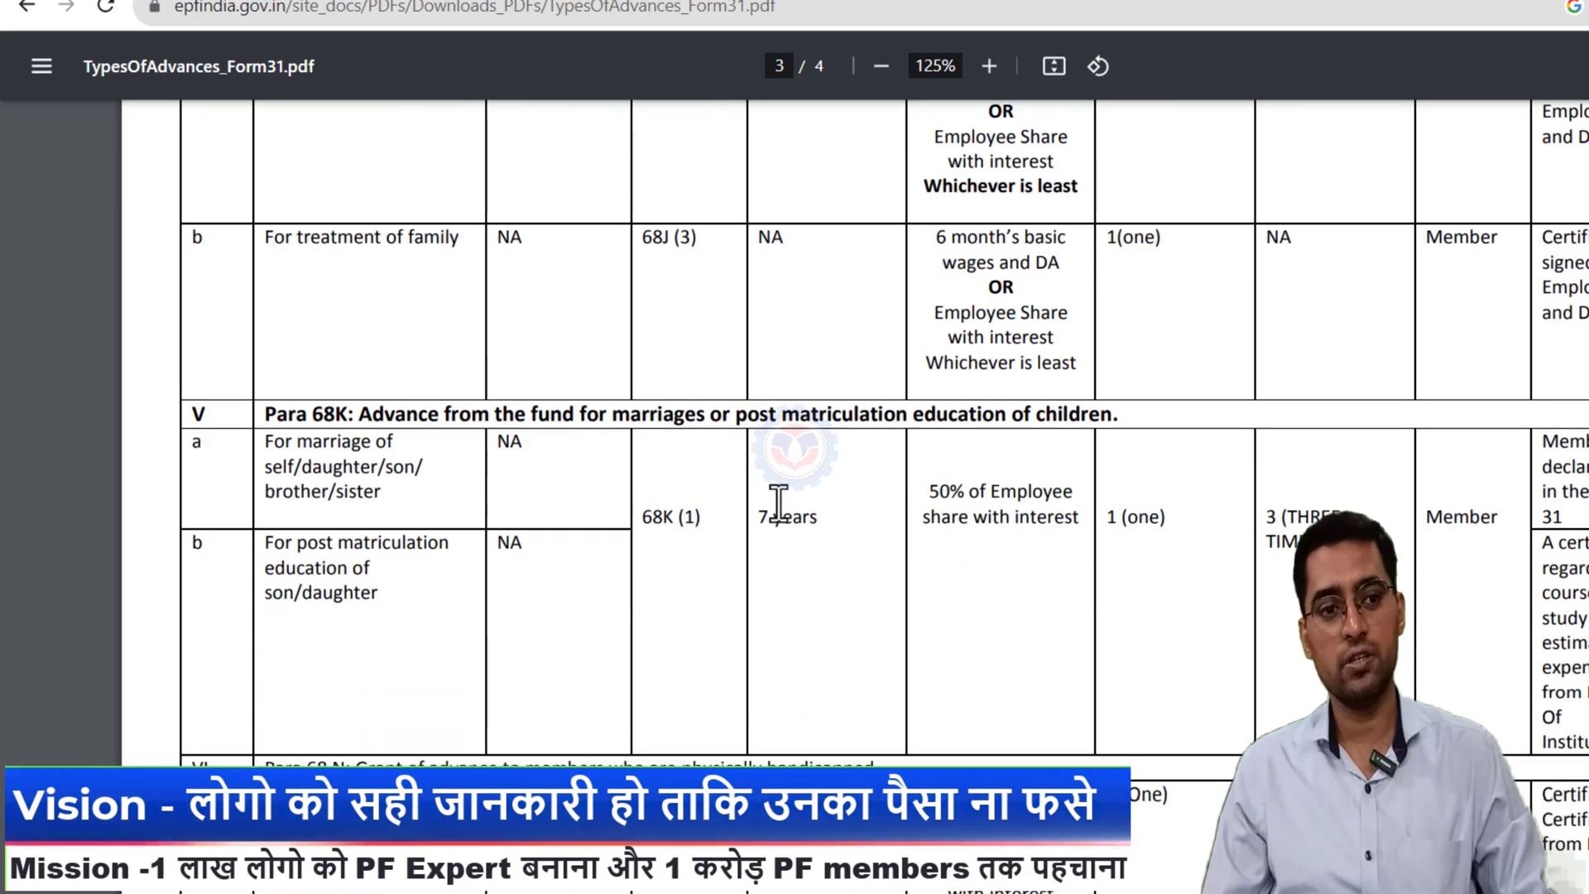
pyautogui.scroll(1, 778, 502)
pyautogui.hscroll(-3, 579, 505)
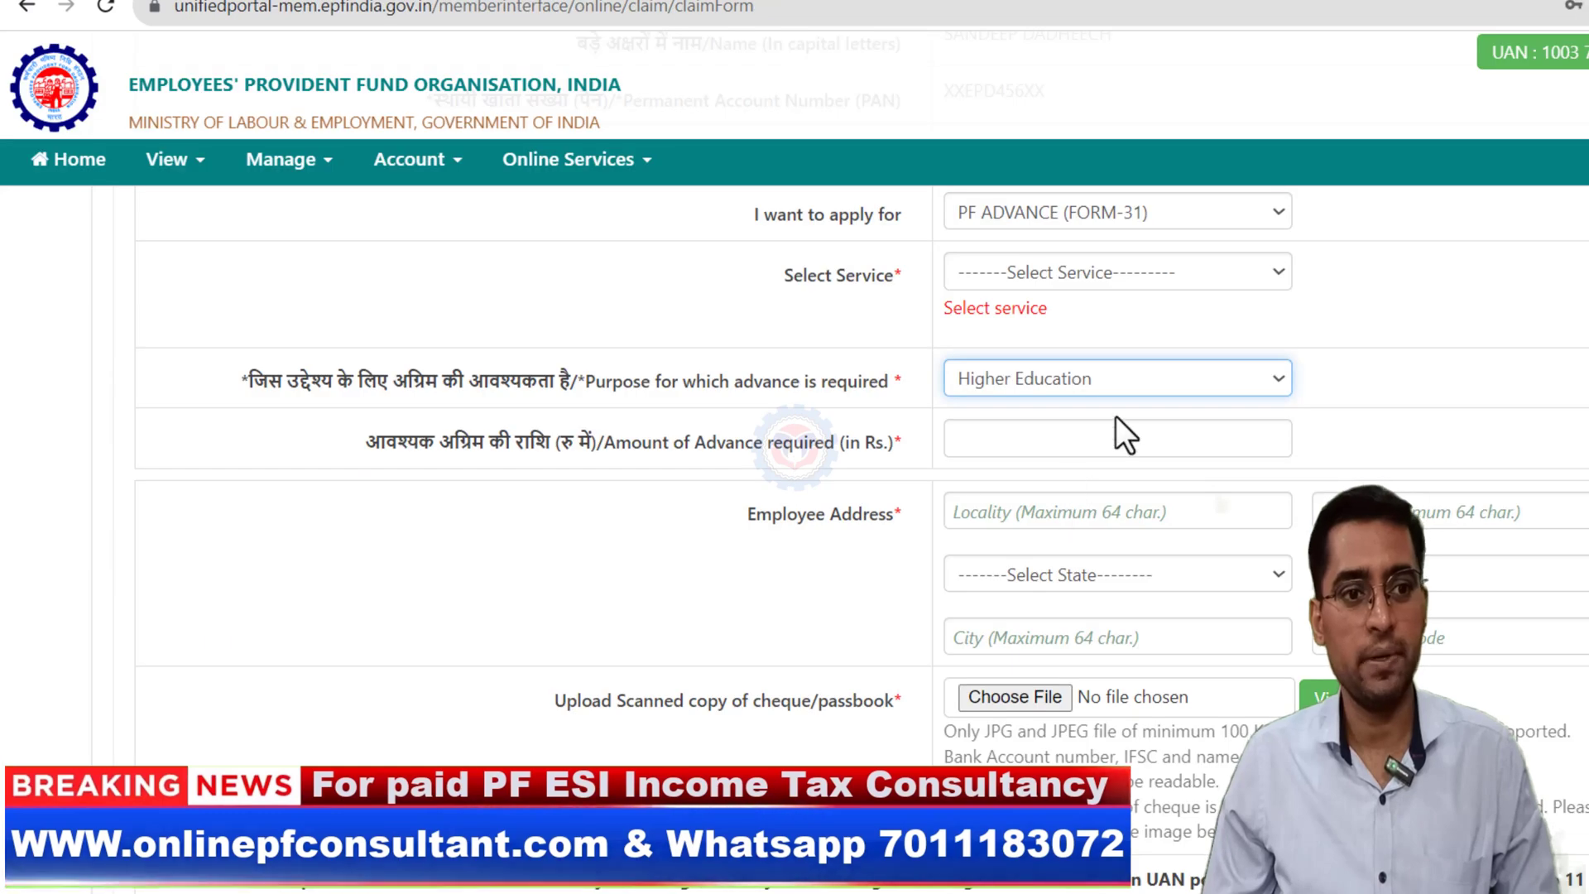
# - Review the available advance purposes in the PF claim form, keeping the current selection
pyautogui.click(1129, 383)
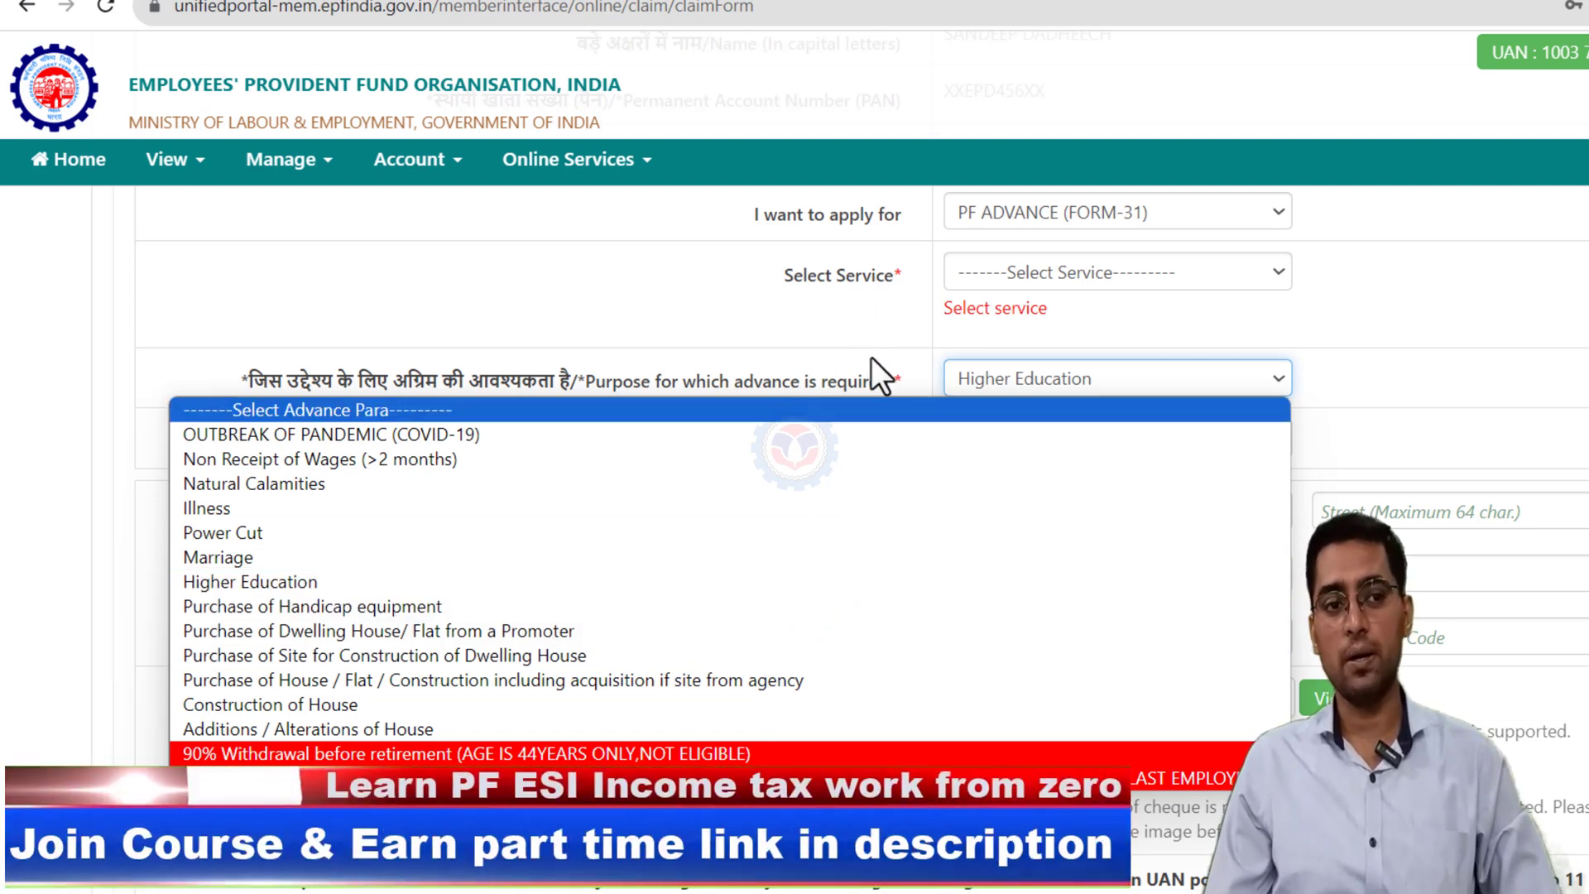
pyautogui.click(885, 317)
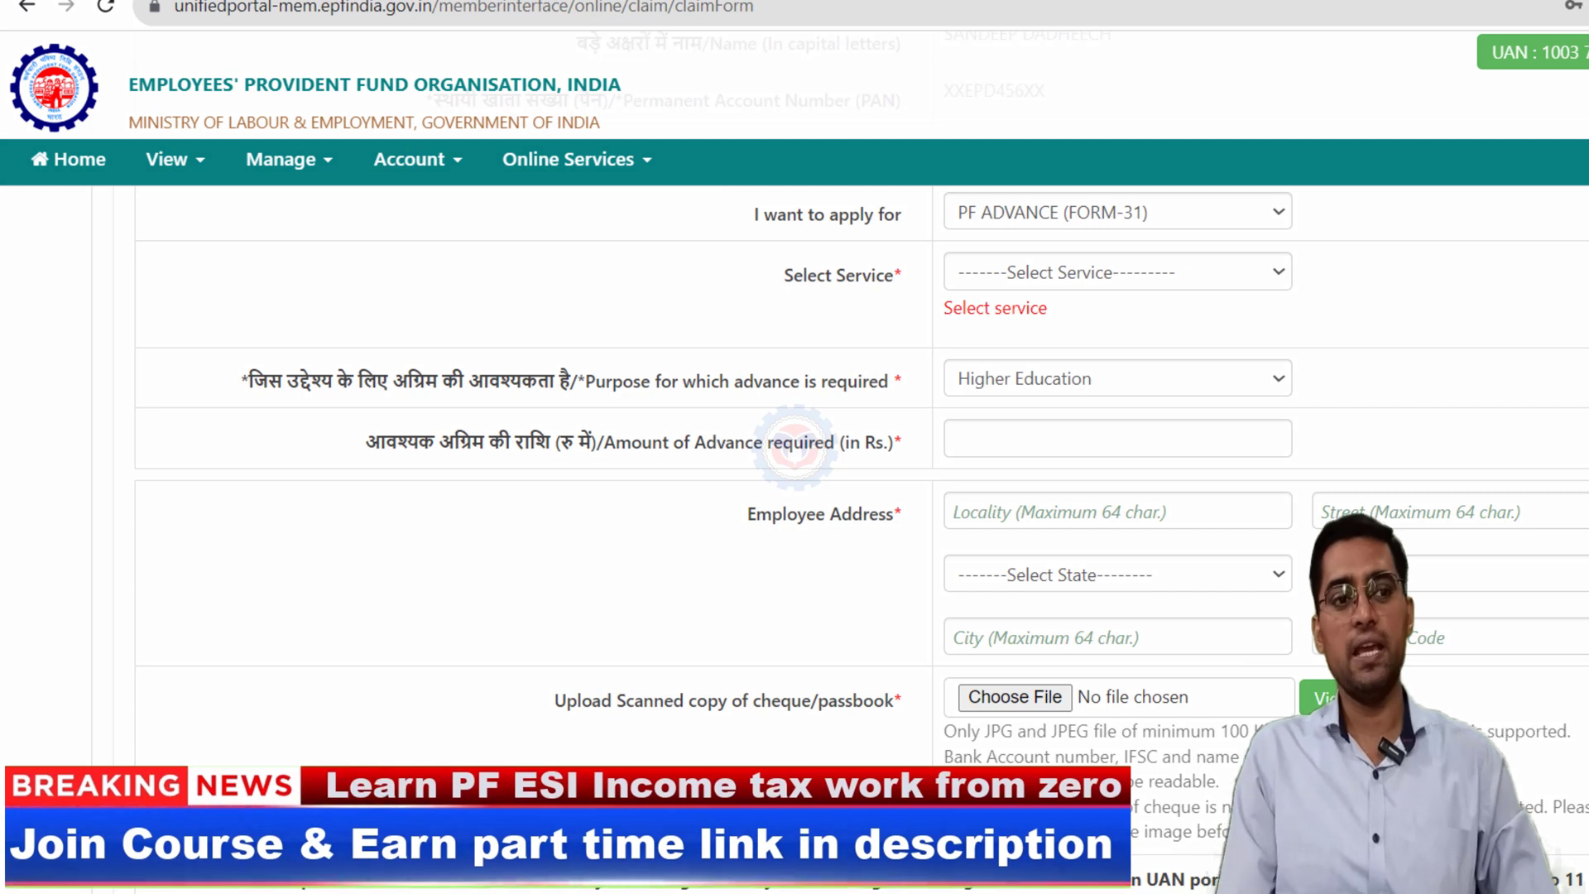
# - Write the numbers 1 to 4 over the claim form with brackets and an arrow to a box, and clear the drawing
pyautogui.moveTo(483, 317)
pyautogui.mouseDown()
pyautogui.moveTo(495, 392)
pyautogui.moveTo(542, 474)
pyautogui.moveTo(539, 579)
pyautogui.moveTo(611, 691)
pyautogui.mouseUp()
pyautogui.moveTo(455, 380)
pyautogui.mouseDown()
pyautogui.moveTo(471, 610)
pyautogui.moveTo(526, 621)
pyautogui.mouseUp()
pyautogui.moveTo(575, 451)
pyautogui.mouseDown()
pyautogui.moveTo(616, 476)
pyautogui.moveTo(656, 672)
pyautogui.mouseUp()
pyautogui.moveTo(594, 538); pyautogui.dragTo(644, 617)
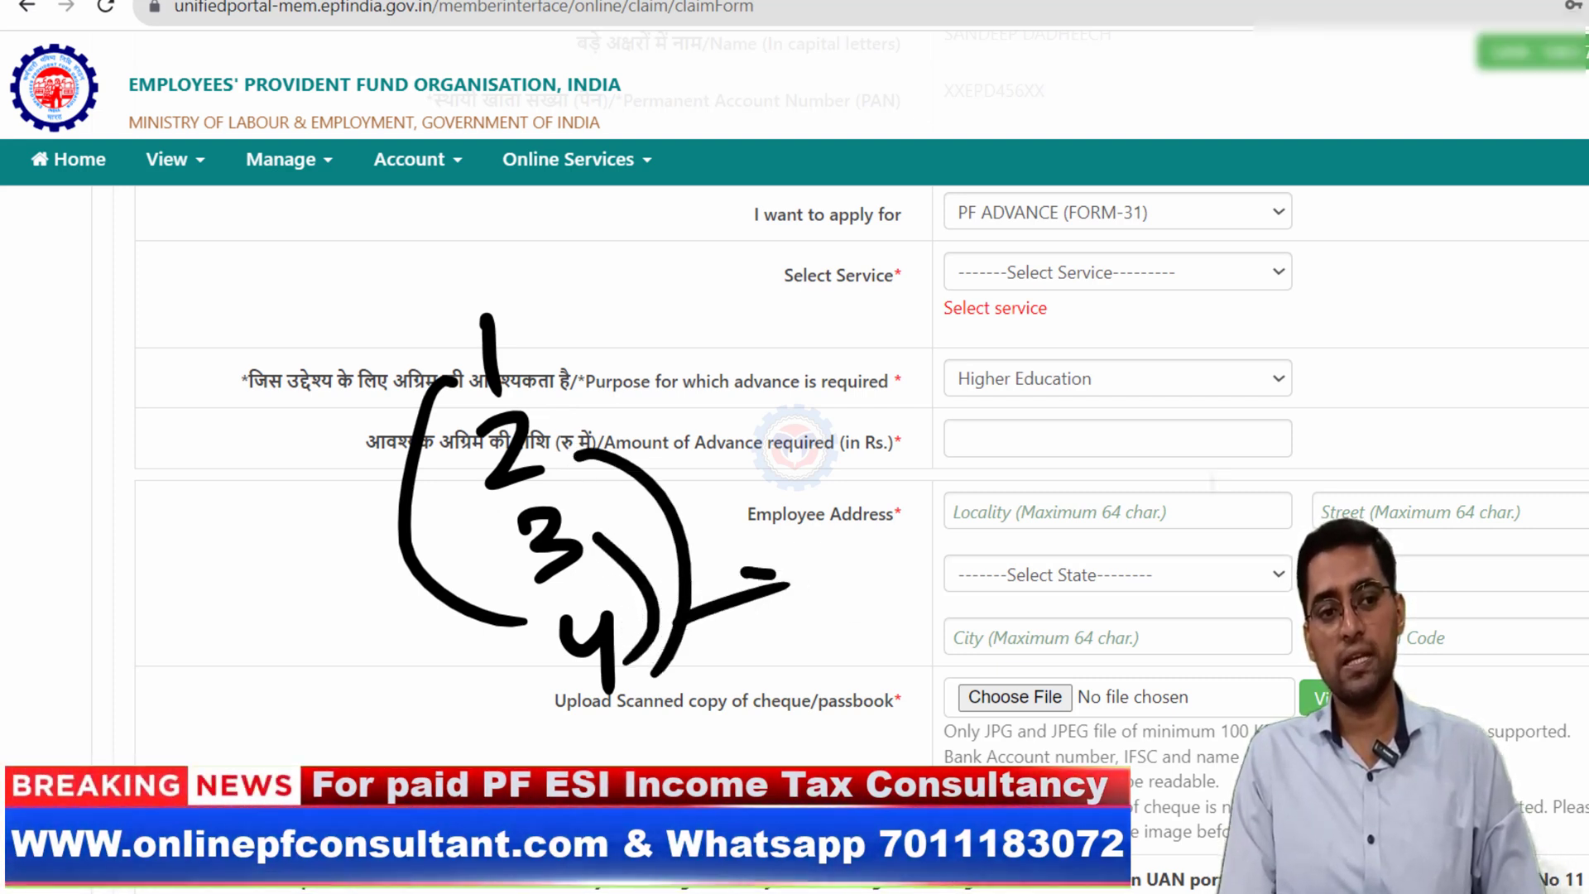
pyautogui.moveTo(521, 629); pyautogui.dragTo(594, 684)
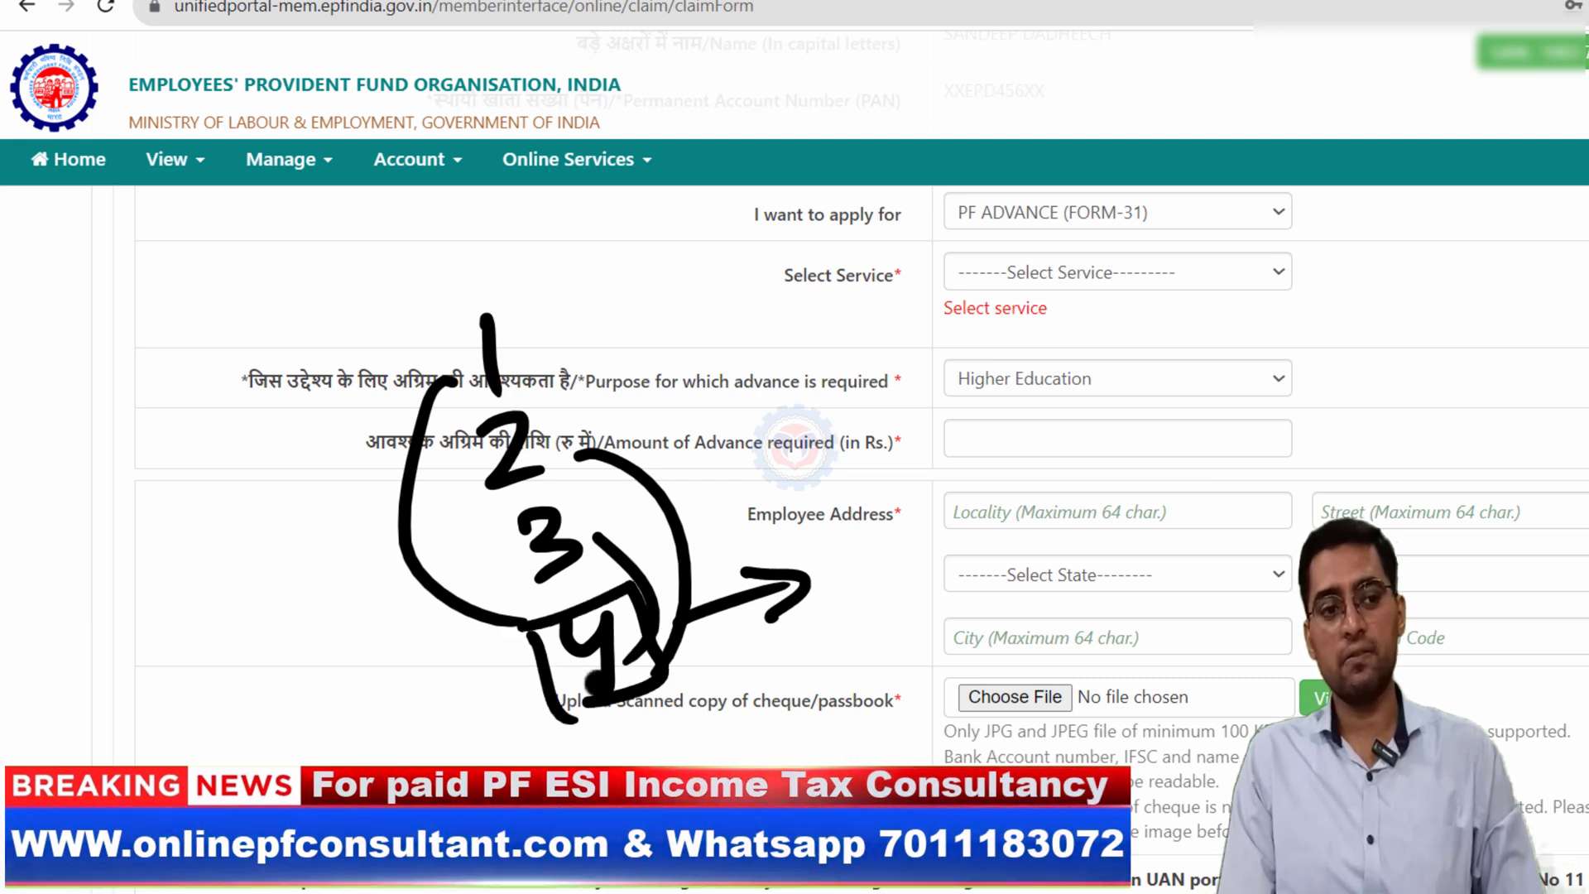
pyautogui.moveTo(807, 530)
pyautogui.mouseDown()
pyautogui.moveTo(1026, 553)
pyautogui.moveTo(831, 621)
pyautogui.mouseUp()
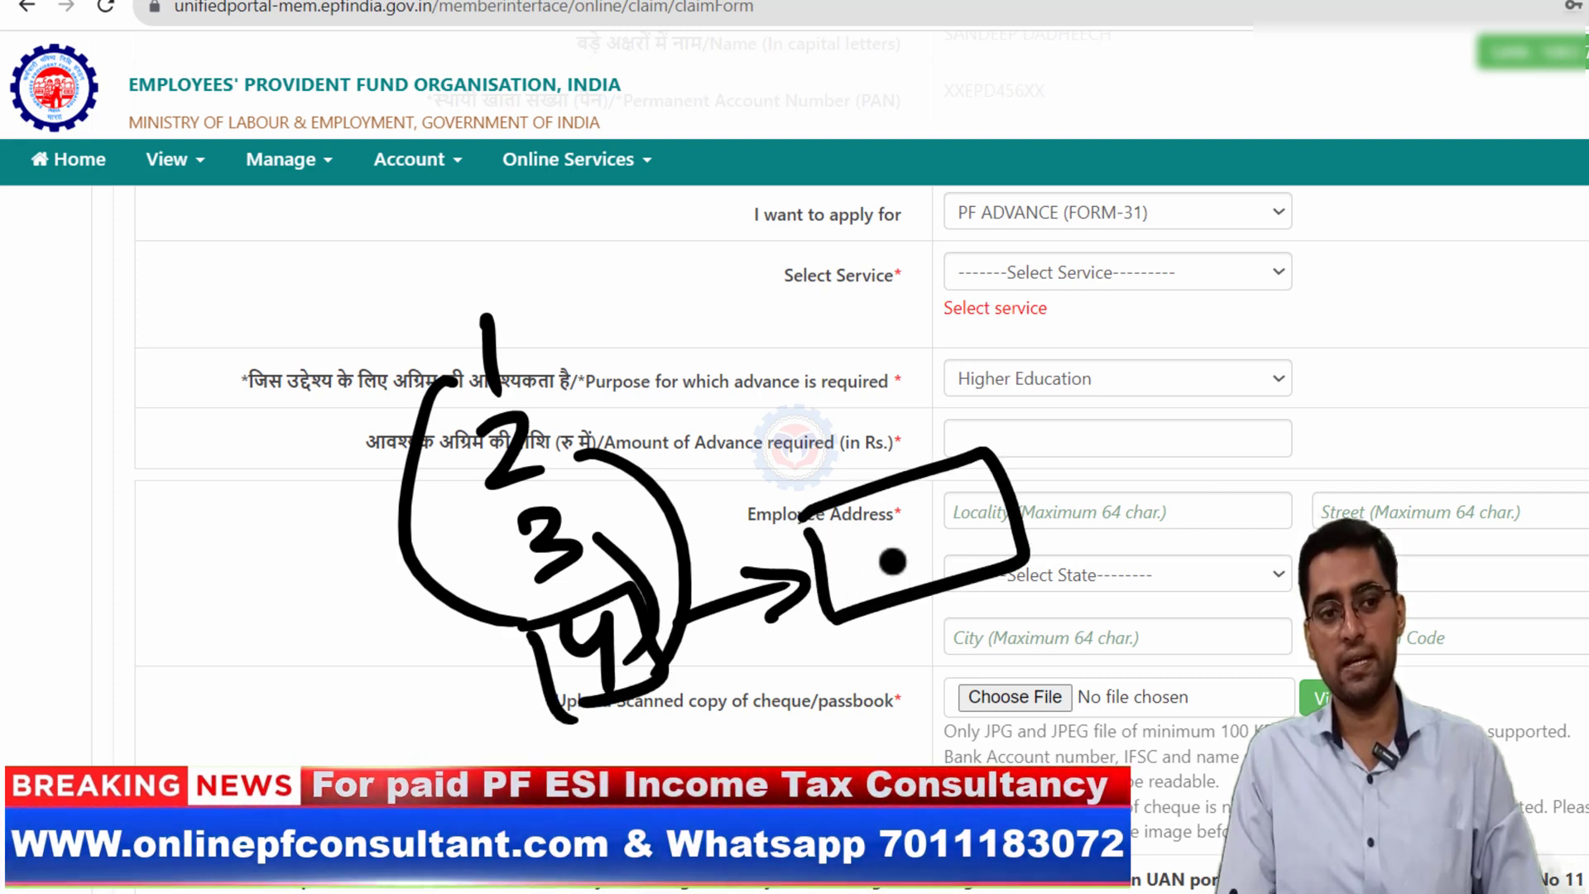
pyautogui.press('e')
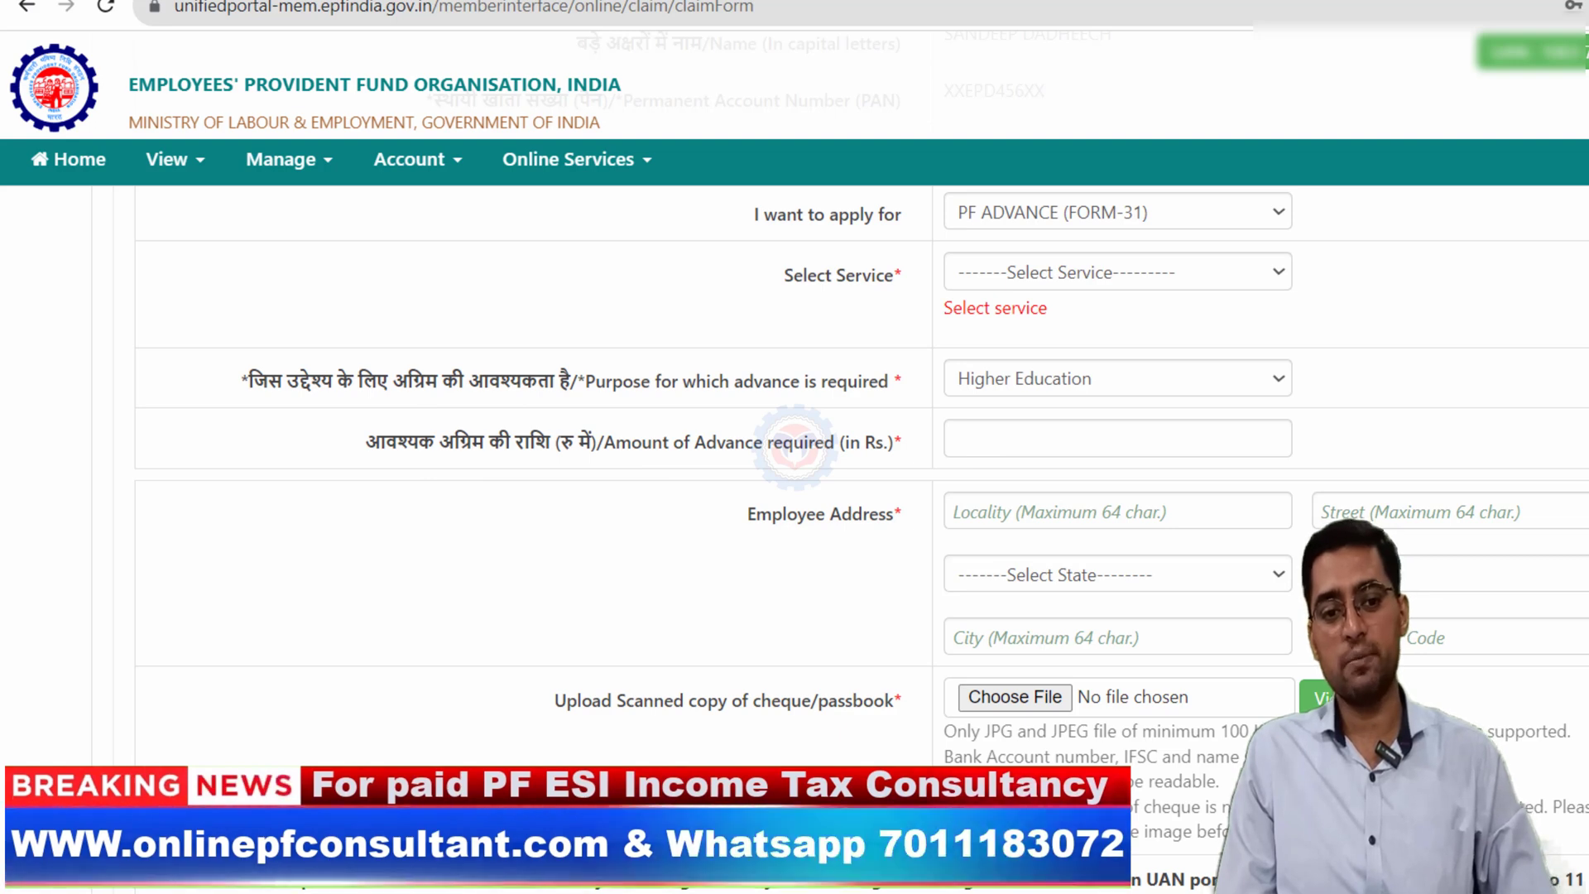
# - Review the services offered in the claim form and expand the Member Wise Balance section in the EPF passbook
pyautogui.click(1208, 274)
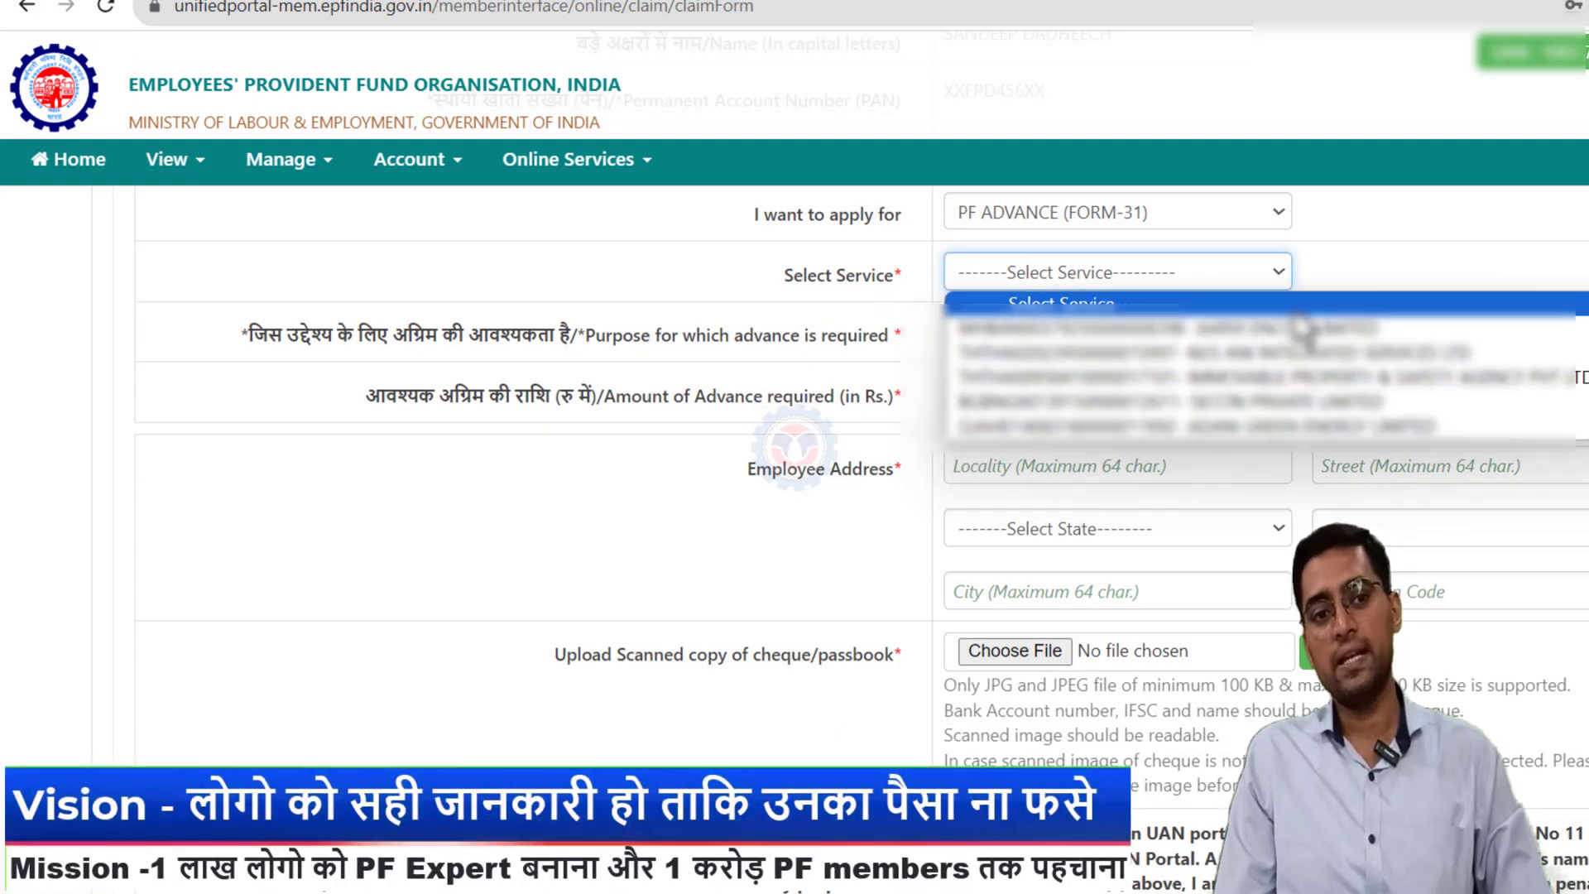
pyautogui.click(1437, 276)
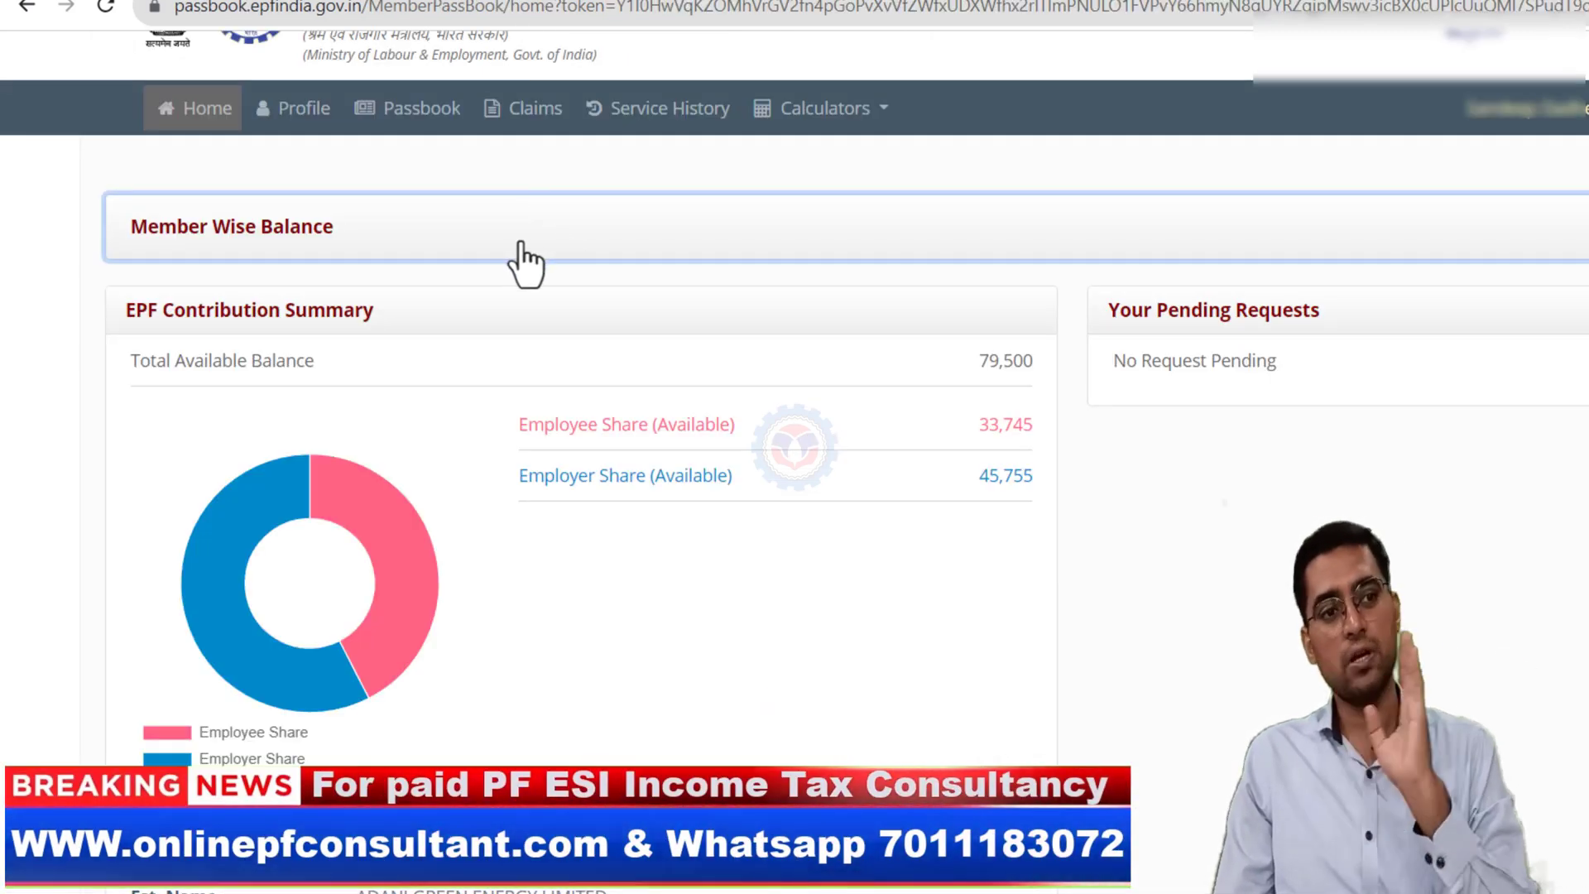
pyautogui.click(462, 232)
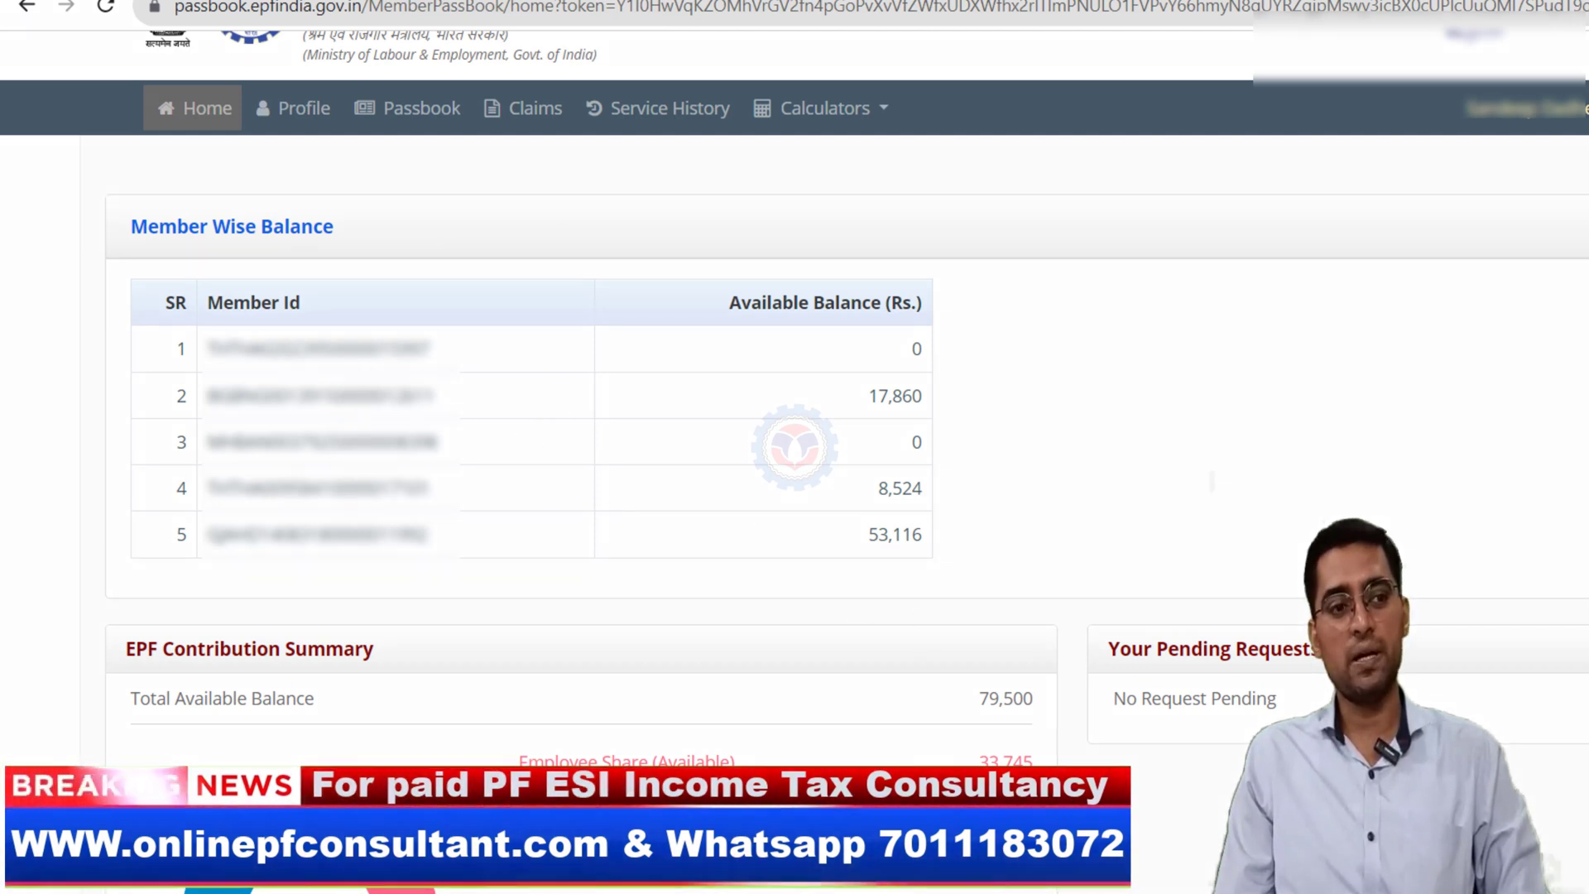
# - Box the Available Balance column, mark its rows with dashes, handwritten figures and arrows, and clear the annotations
pyautogui.moveTo(821, 335); pyautogui.dragTo(845, 585)
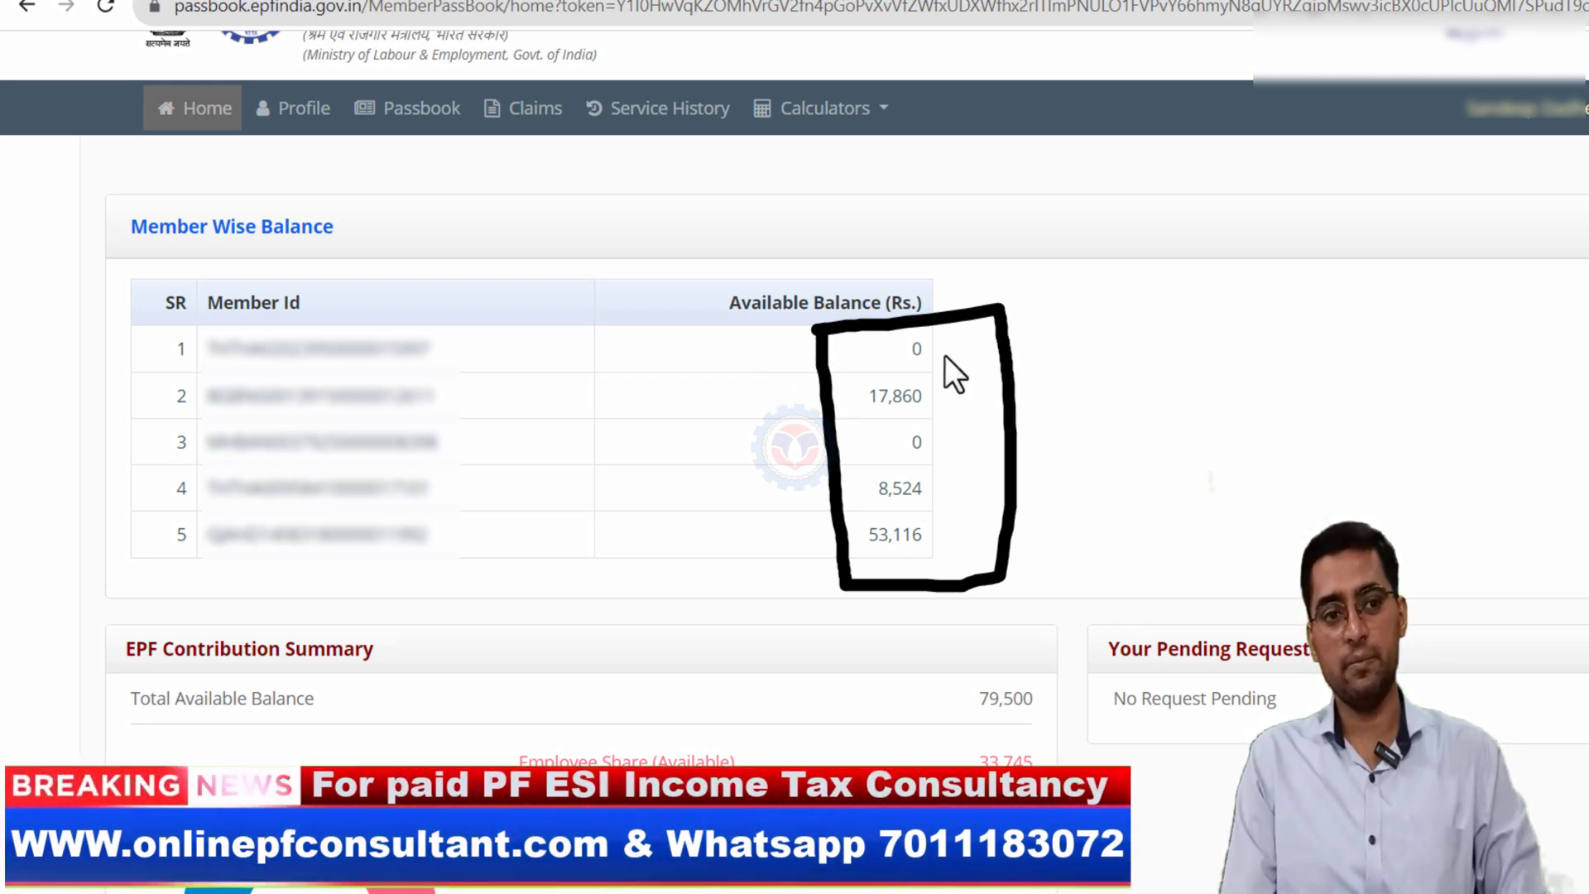
pyautogui.moveTo(934, 448); pyautogui.dragTo(956, 441)
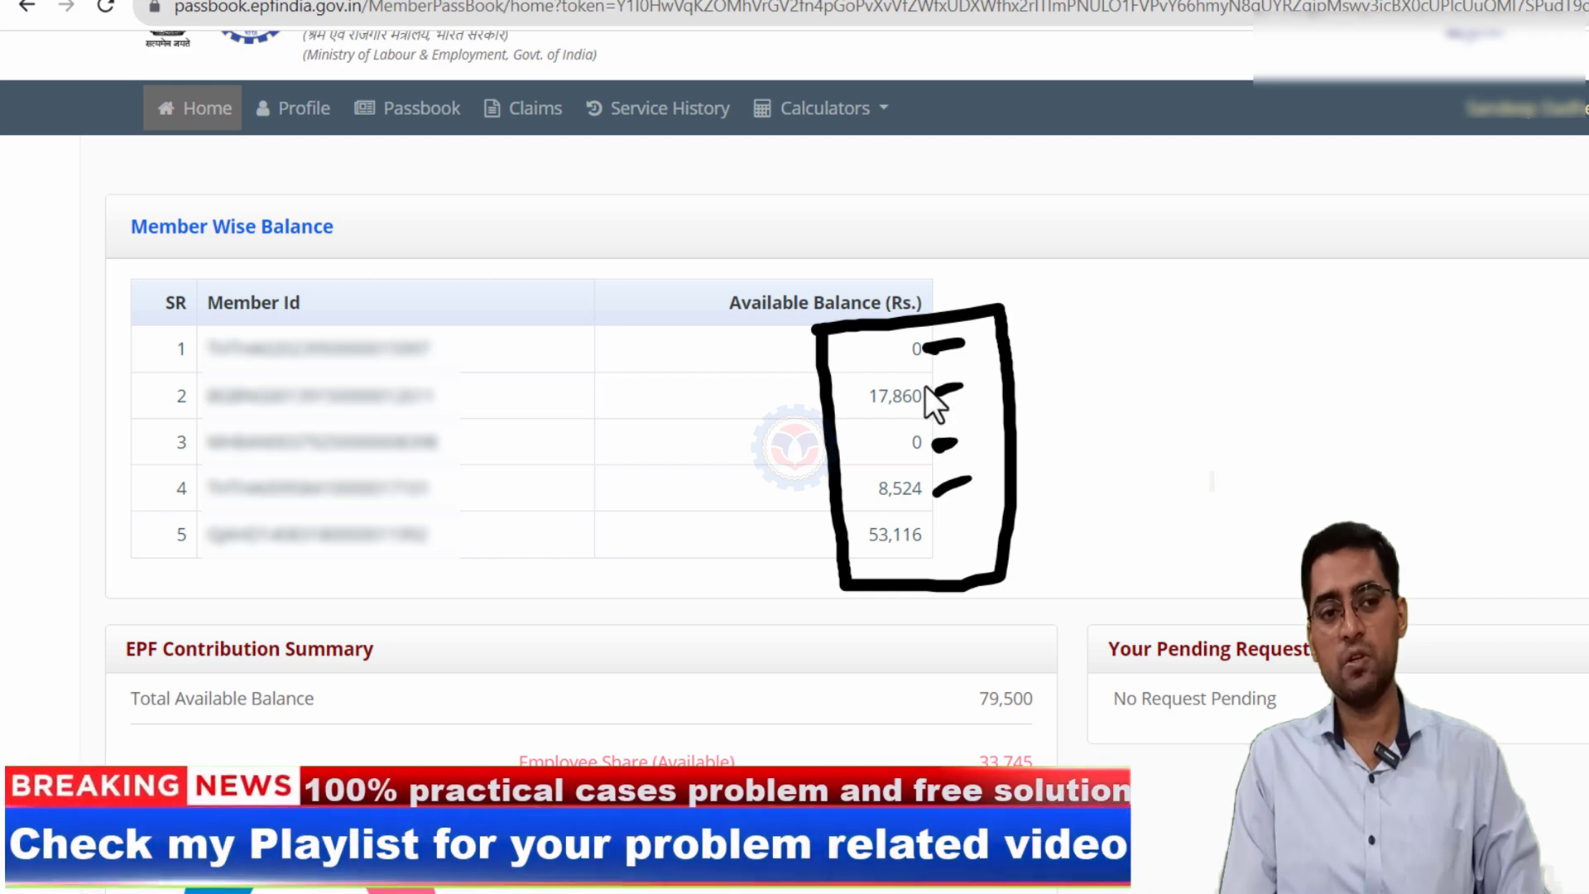
pyautogui.moveTo(768, 366); pyautogui.dragTo(815, 358)
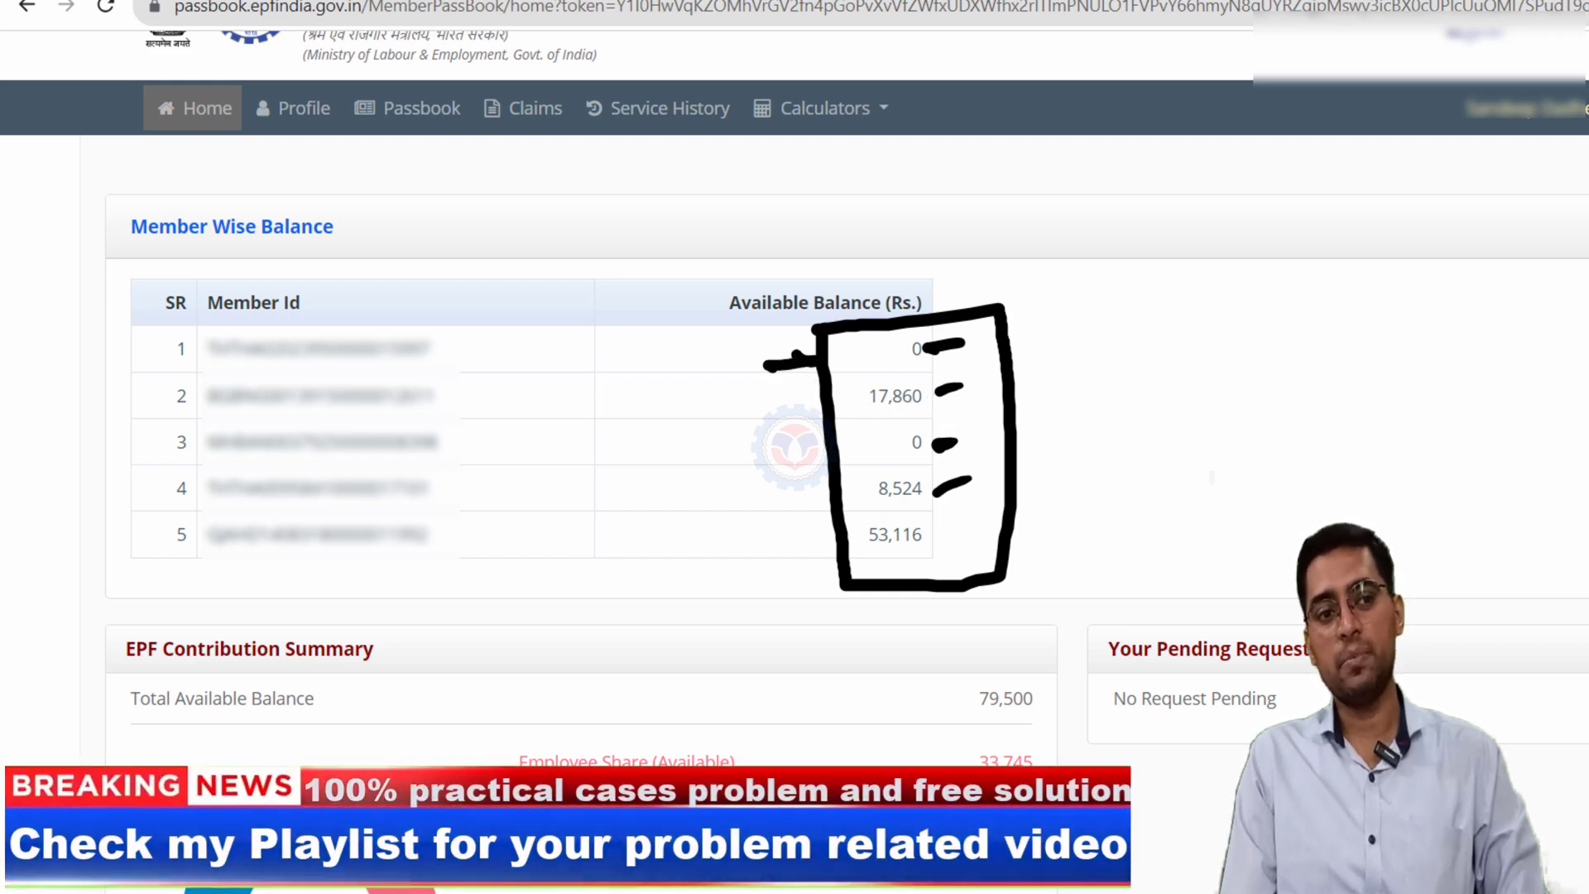
pyautogui.moveTo(634, 360); pyautogui.dragTo(658, 395)
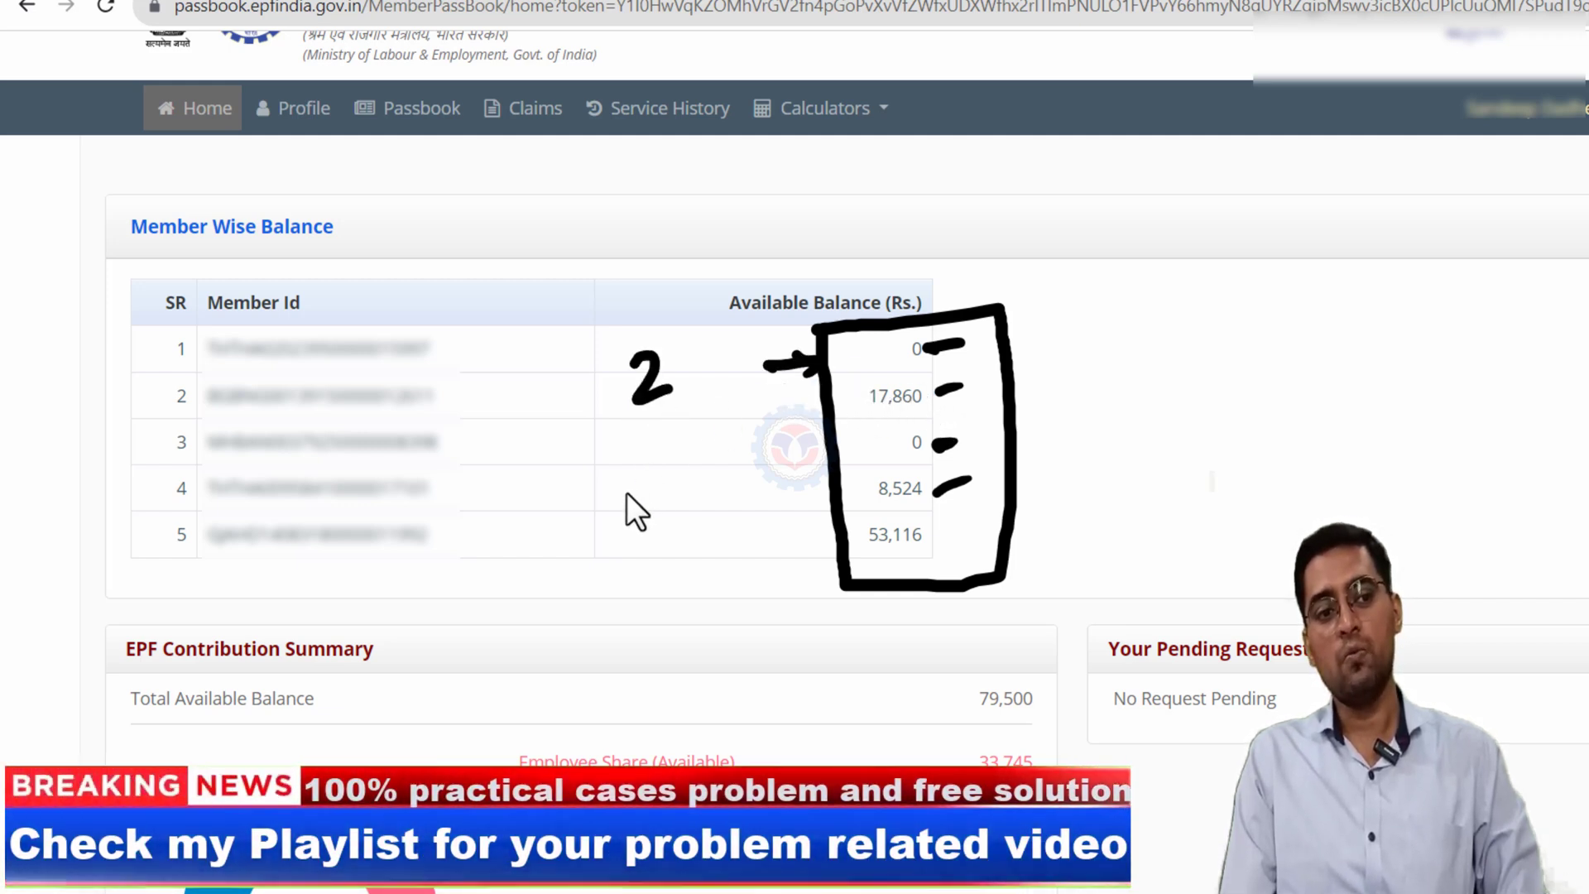
pyautogui.moveTo(628, 465)
pyautogui.mouseDown()
pyautogui.moveTo(653, 494)
pyautogui.moveTo(673, 463)
pyautogui.moveTo(719, 467)
pyautogui.moveTo(739, 438)
pyautogui.mouseUp()
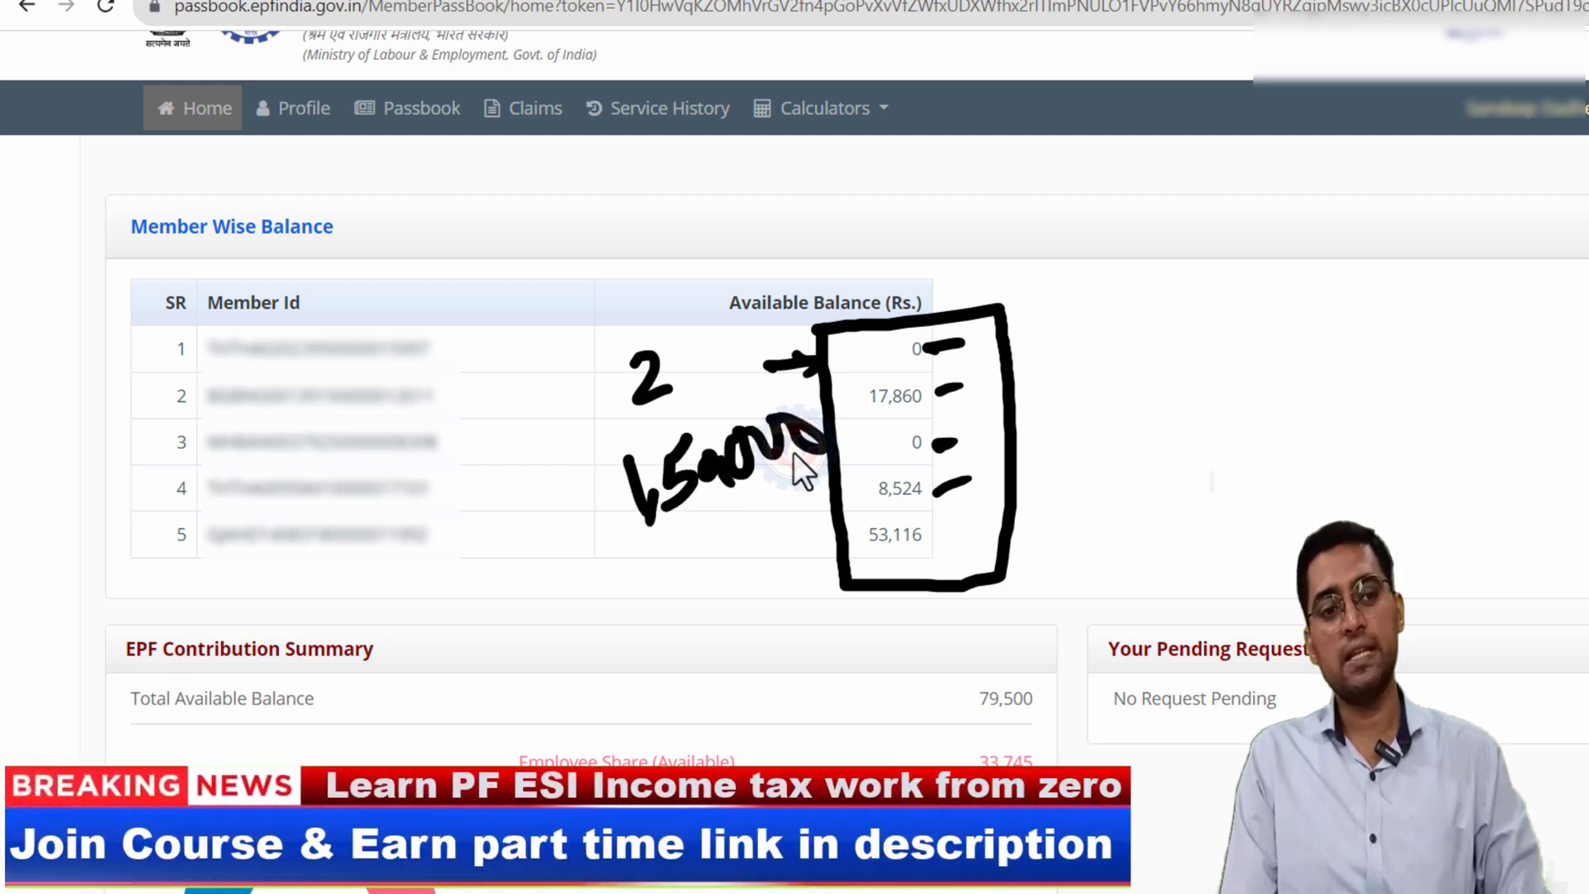
pyautogui.moveTo(633, 471); pyautogui.dragTo(615, 579)
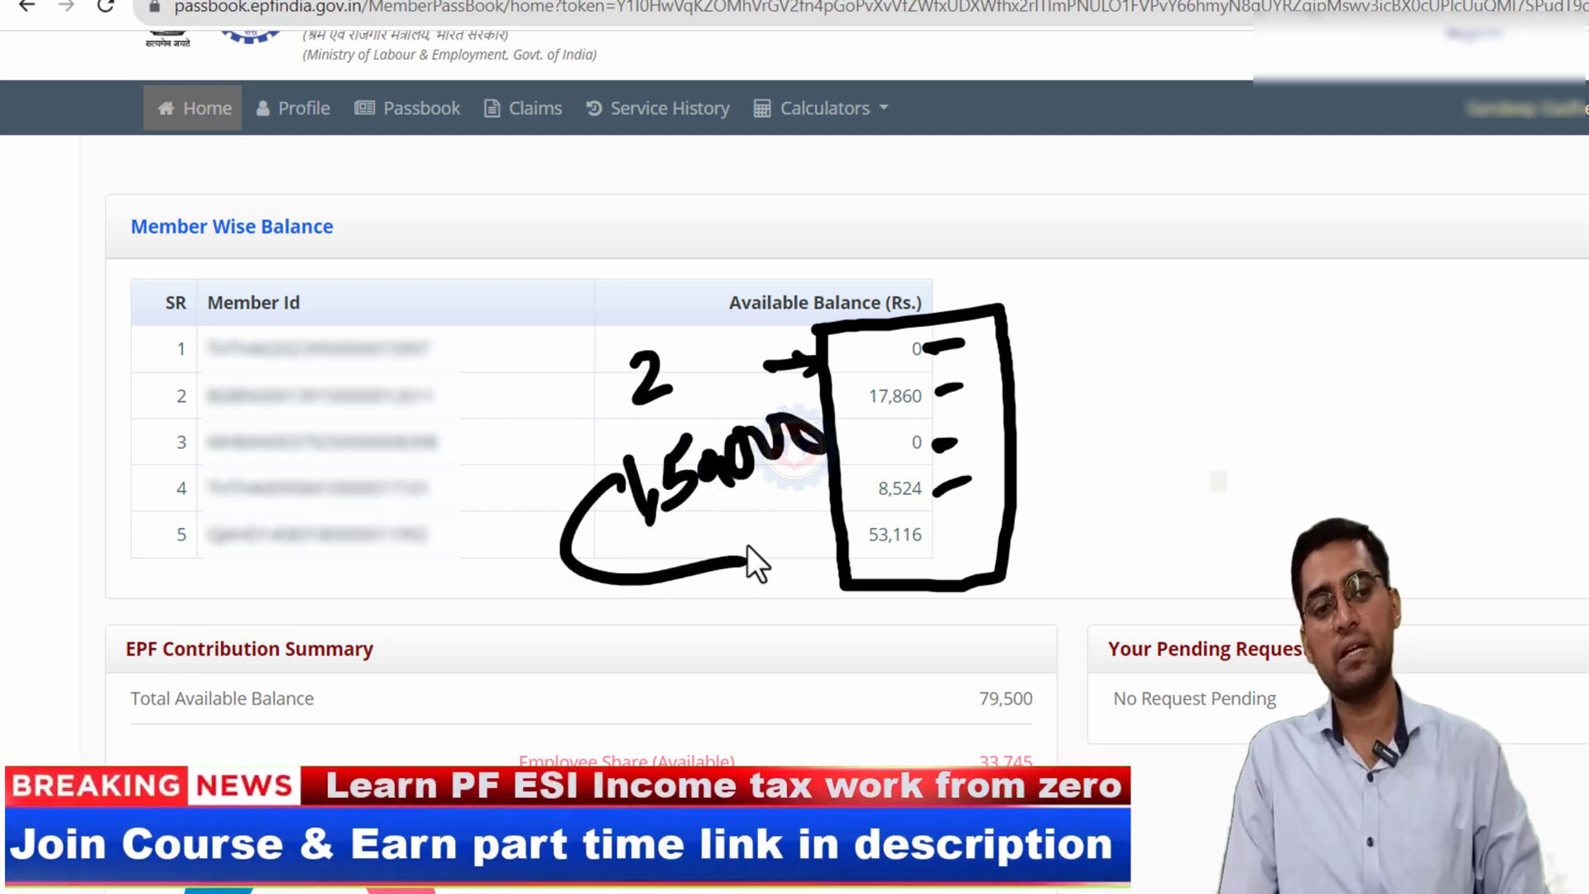
pyautogui.moveTo(724, 536); pyautogui.dragTo(754, 589)
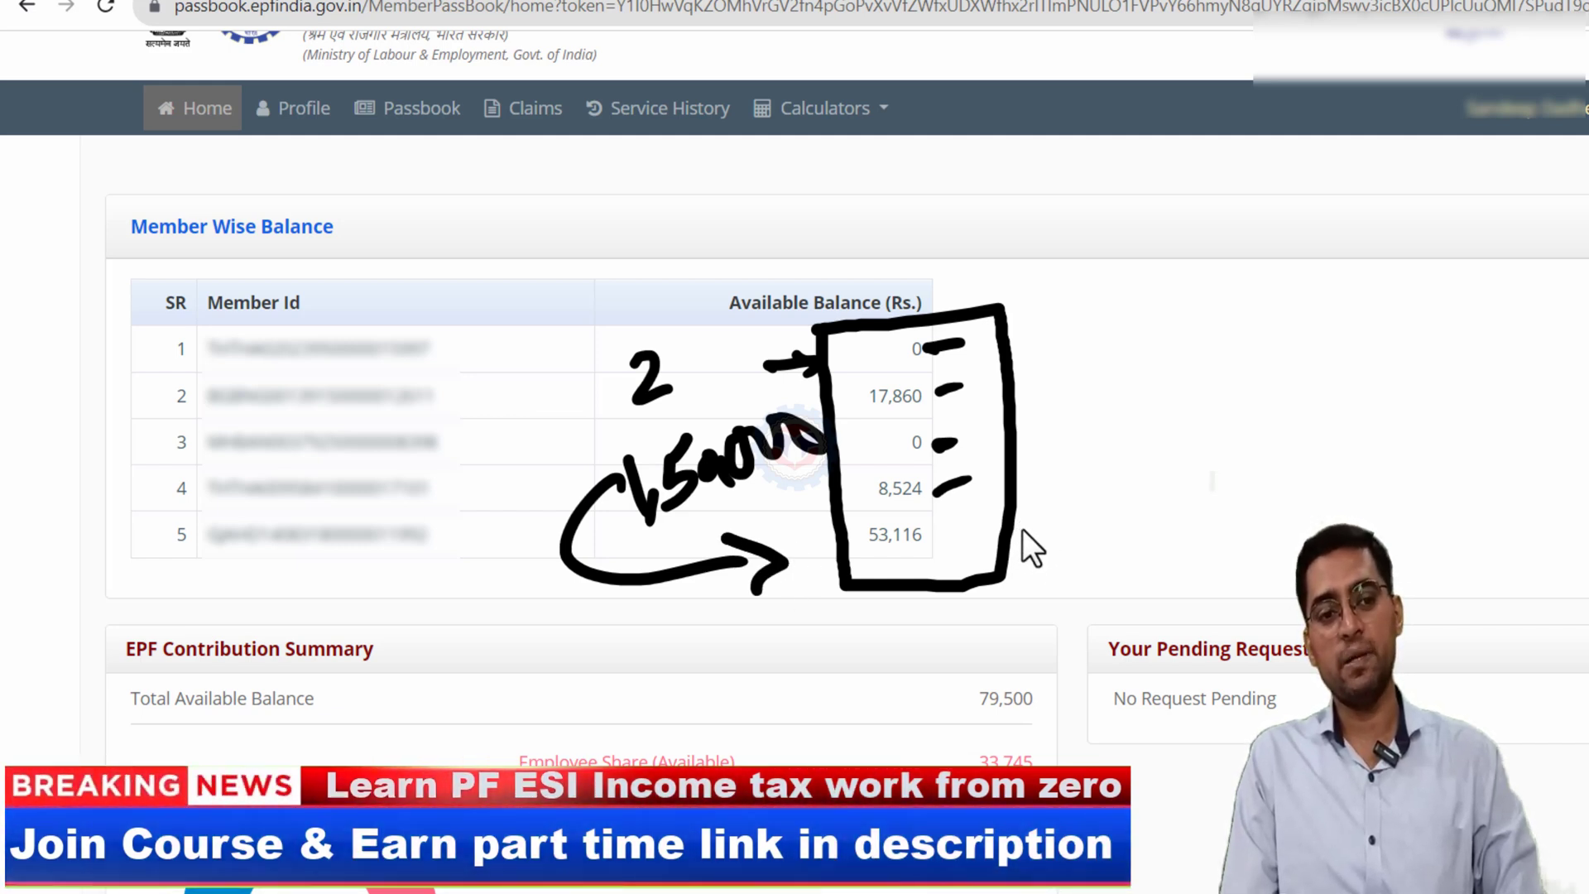
pyautogui.press('Escape')
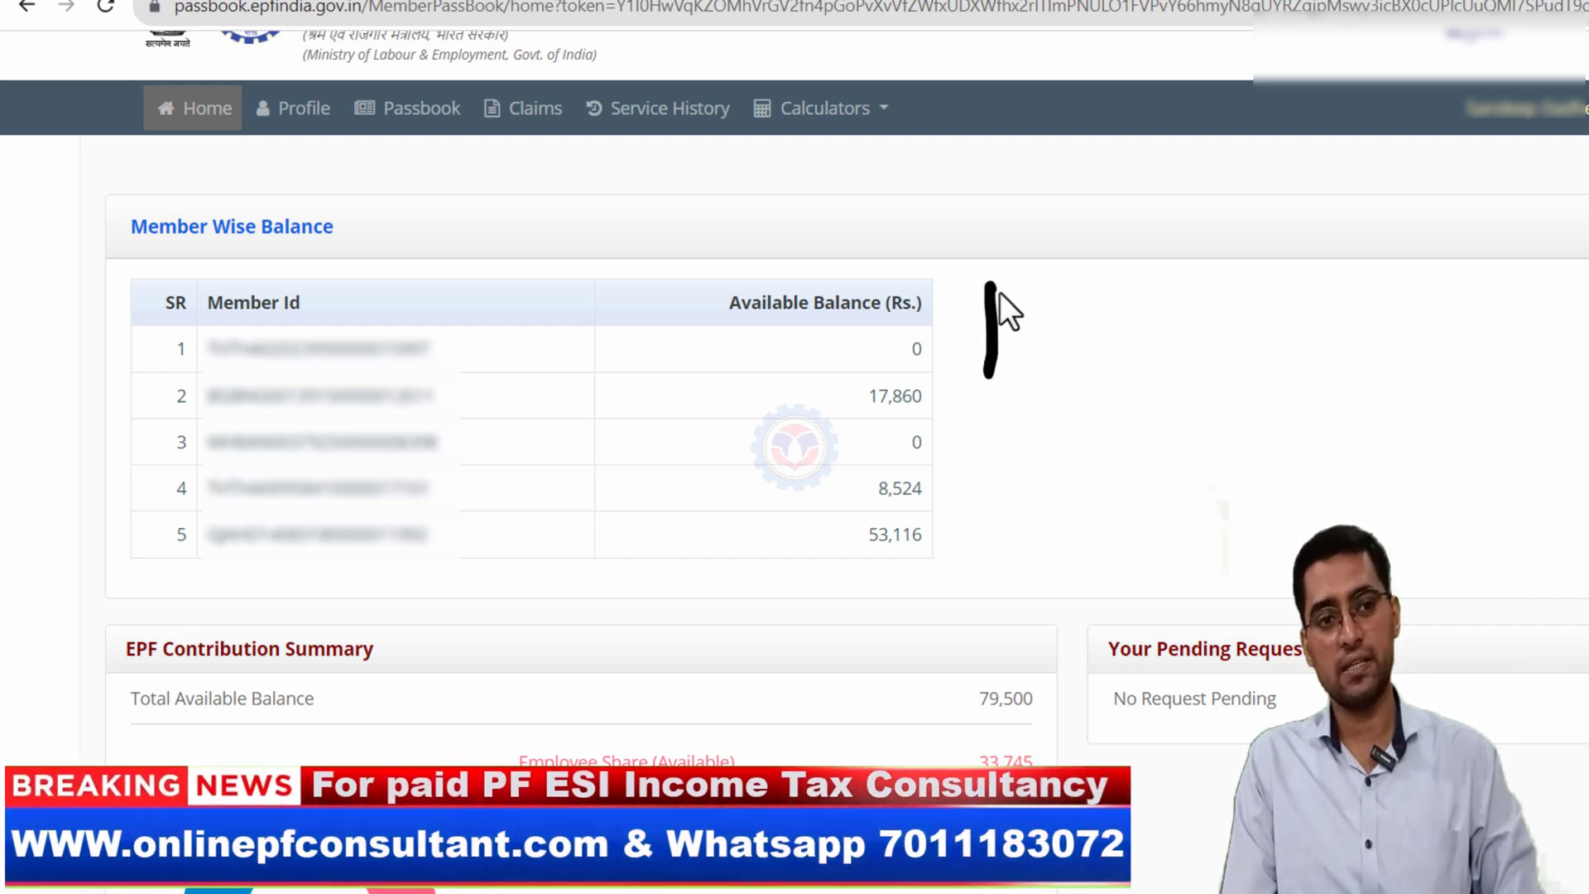
# - Sketch a box labelled "Subjet" above two smaller boxes, clear it, draw an arrow down the member balances, and clear that too
pyautogui.moveTo(988, 287); pyautogui.dragTo(1329, 266)
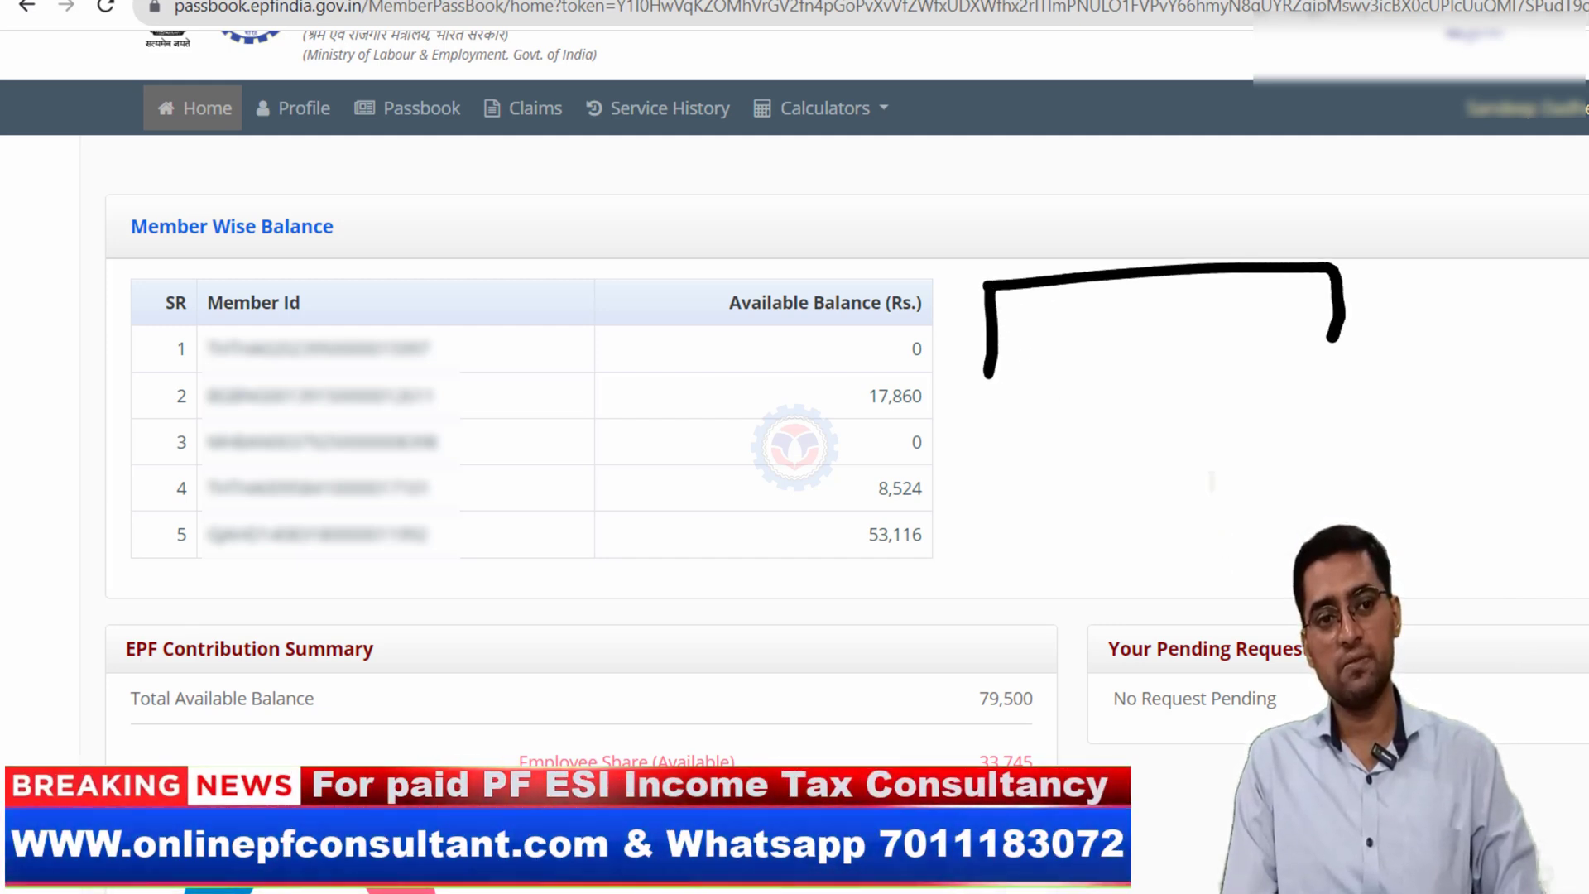
pyautogui.moveTo(1332, 338)
pyautogui.mouseDown()
pyautogui.moveTo(1036, 365)
pyautogui.moveTo(1069, 340)
pyautogui.mouseUp()
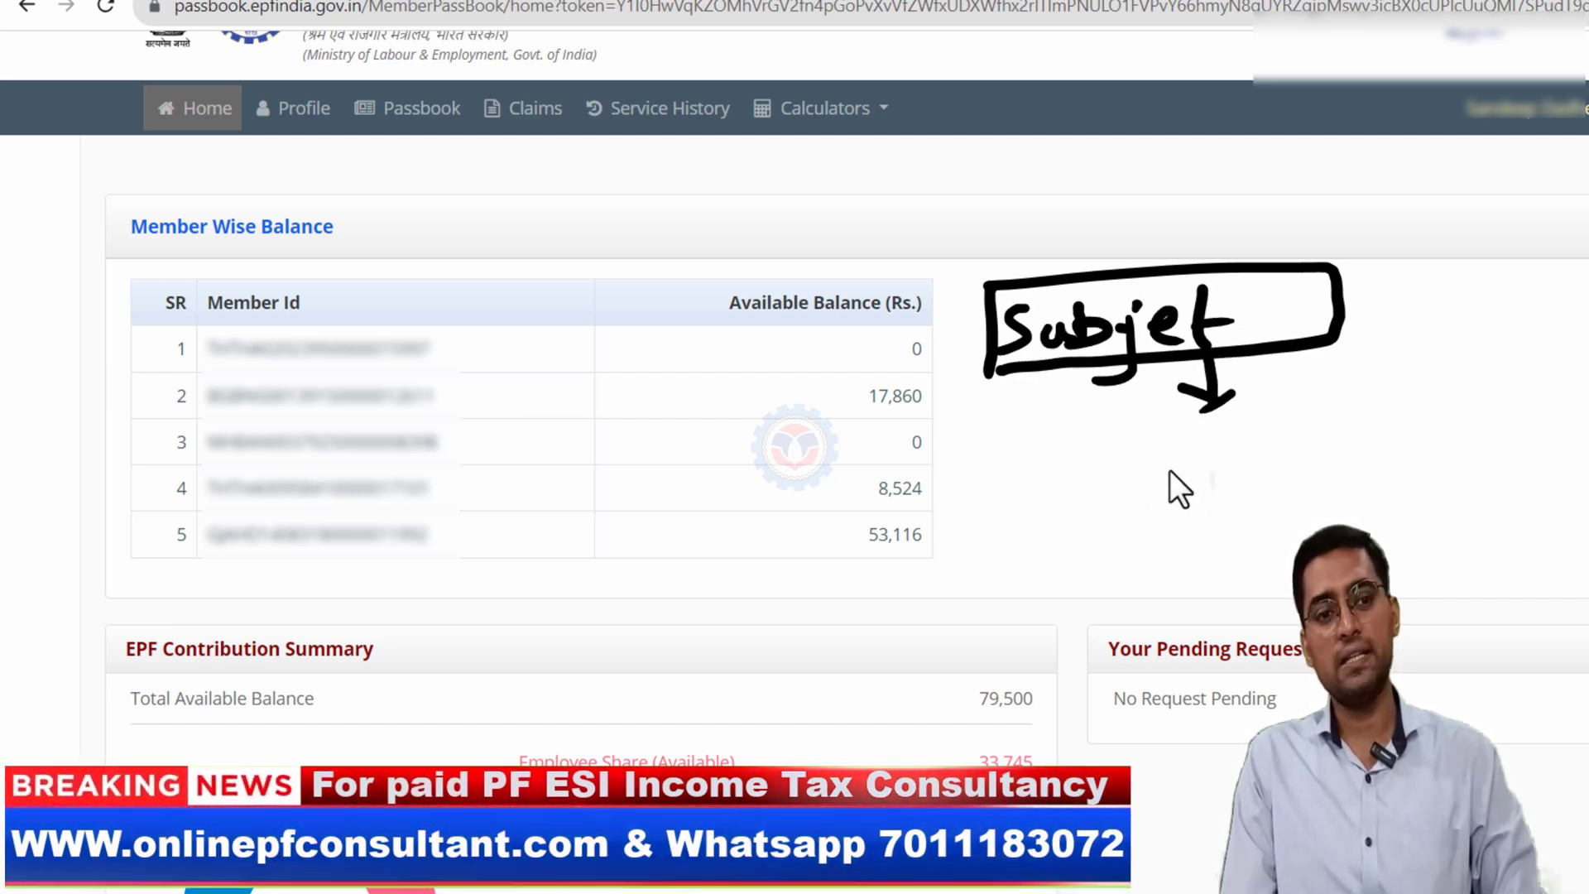
pyautogui.moveTo(1080, 451)
pyautogui.mouseDown()
pyautogui.moveTo(1285, 488)
pyautogui.moveTo(1090, 537)
pyautogui.mouseUp()
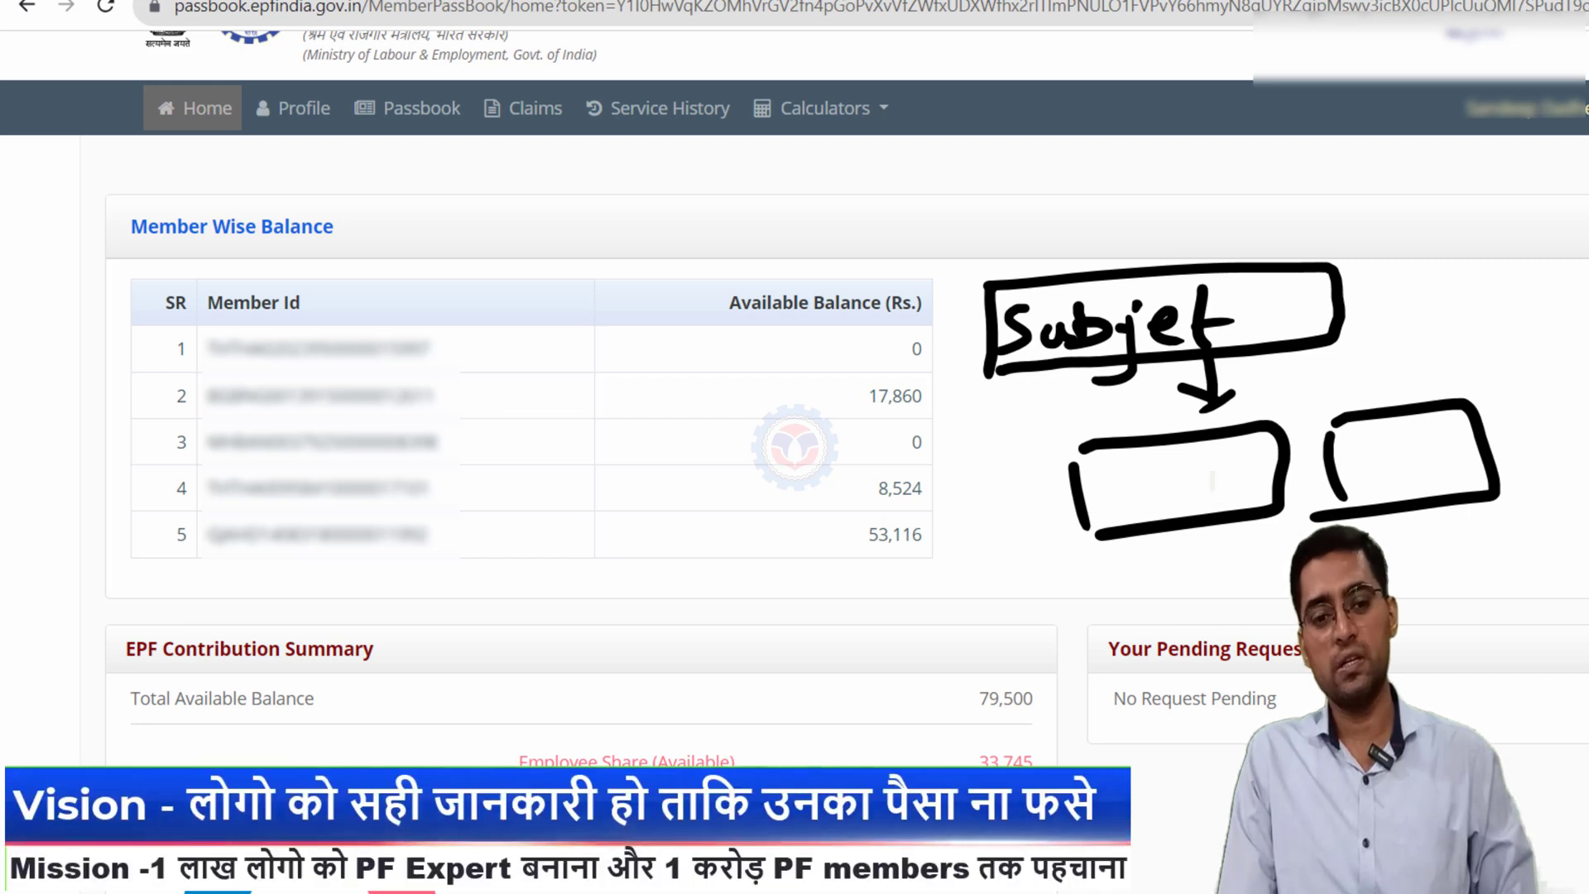
pyautogui.press('e')
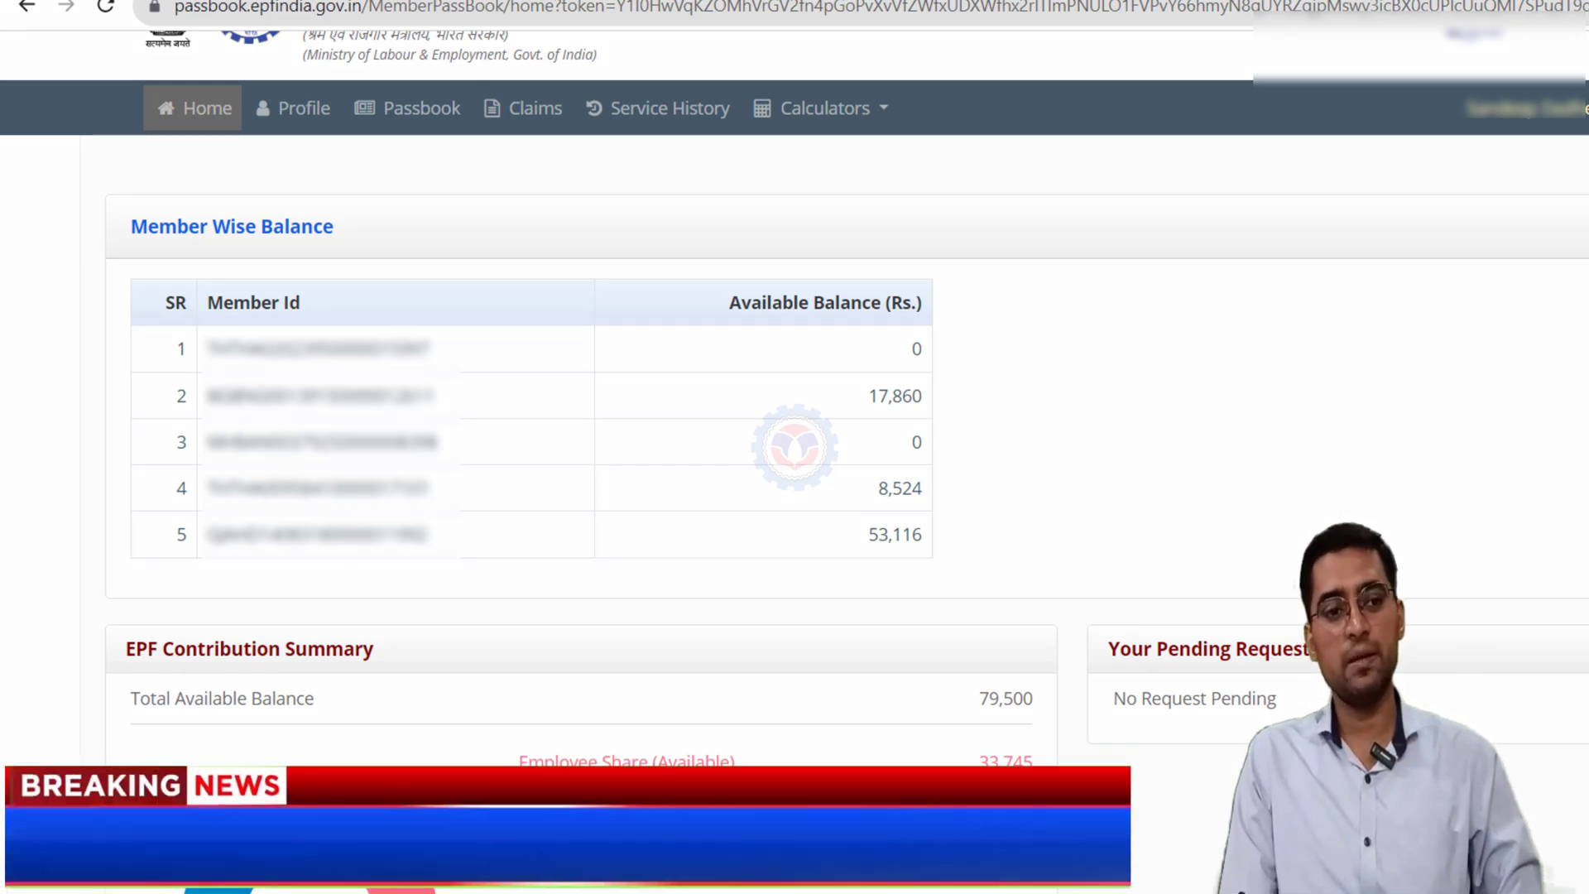
pyautogui.moveTo(943, 364)
pyautogui.mouseDown()
pyautogui.moveTo(951, 561)
pyautogui.moveTo(1011, 556)
pyautogui.mouseUp()
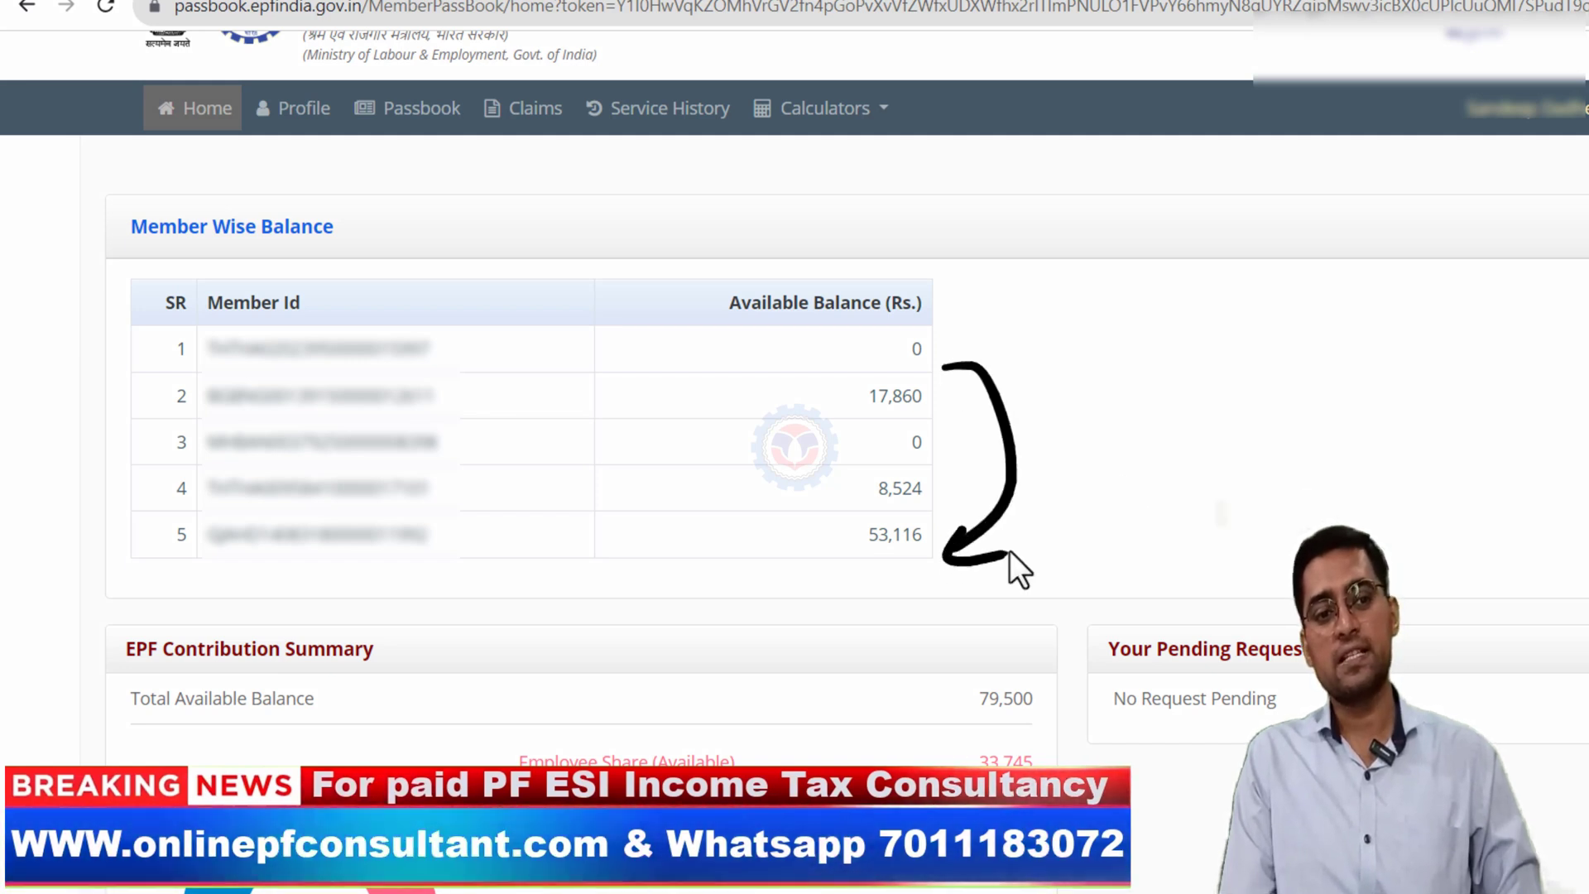
pyautogui.press('Escape')
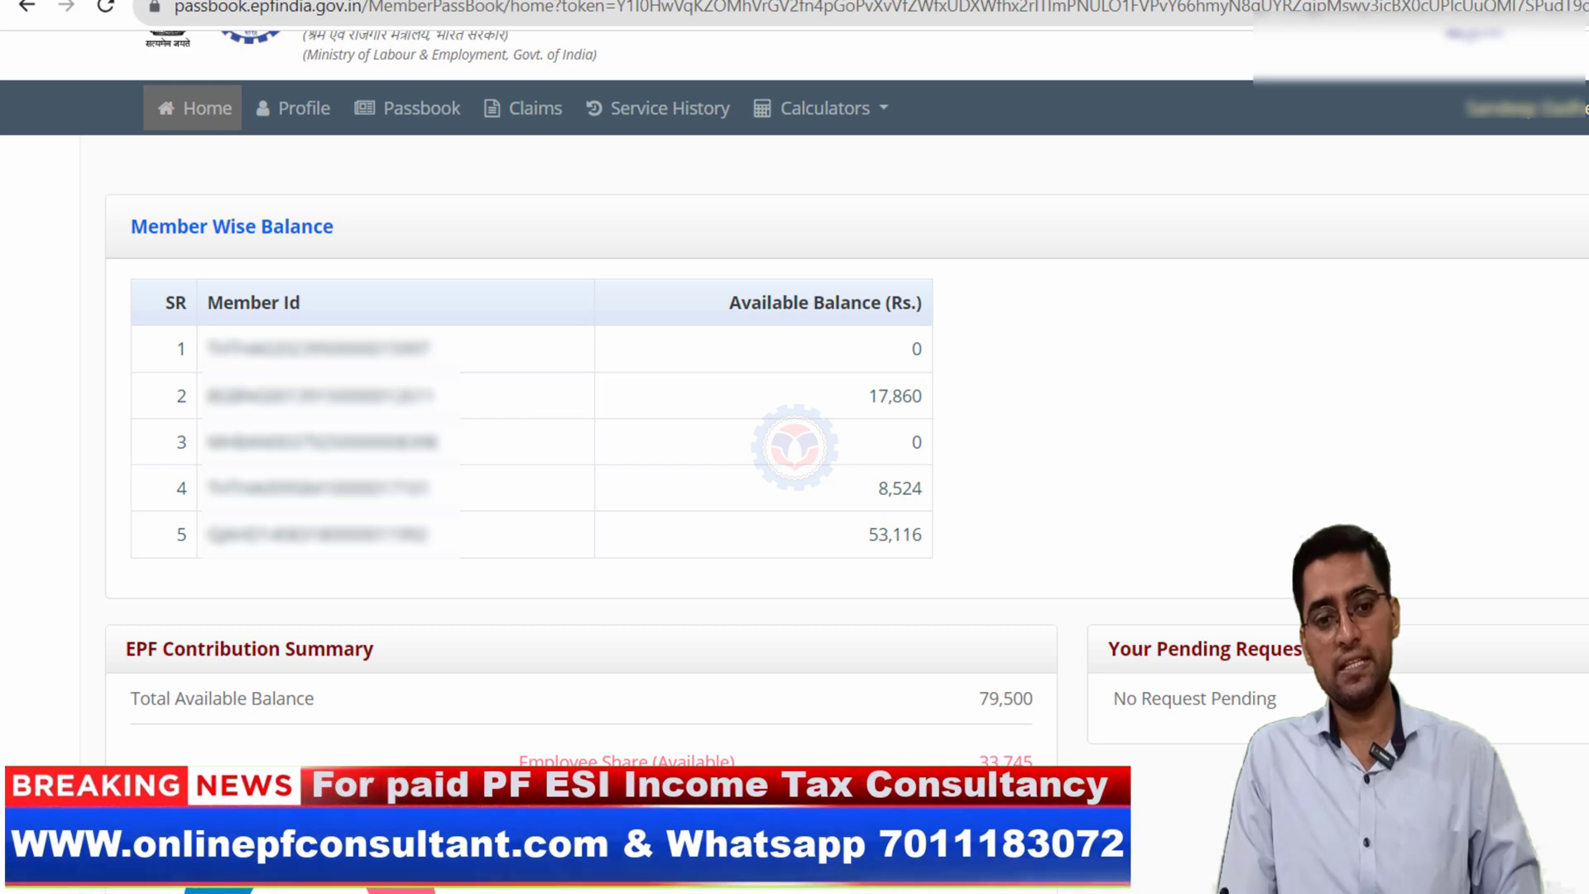
# - Switch to the TypesOfAdvances_Form31 PDF and mark the family treatment withdrawal limits with dashes and underlines
pyautogui.click(1027, 4)
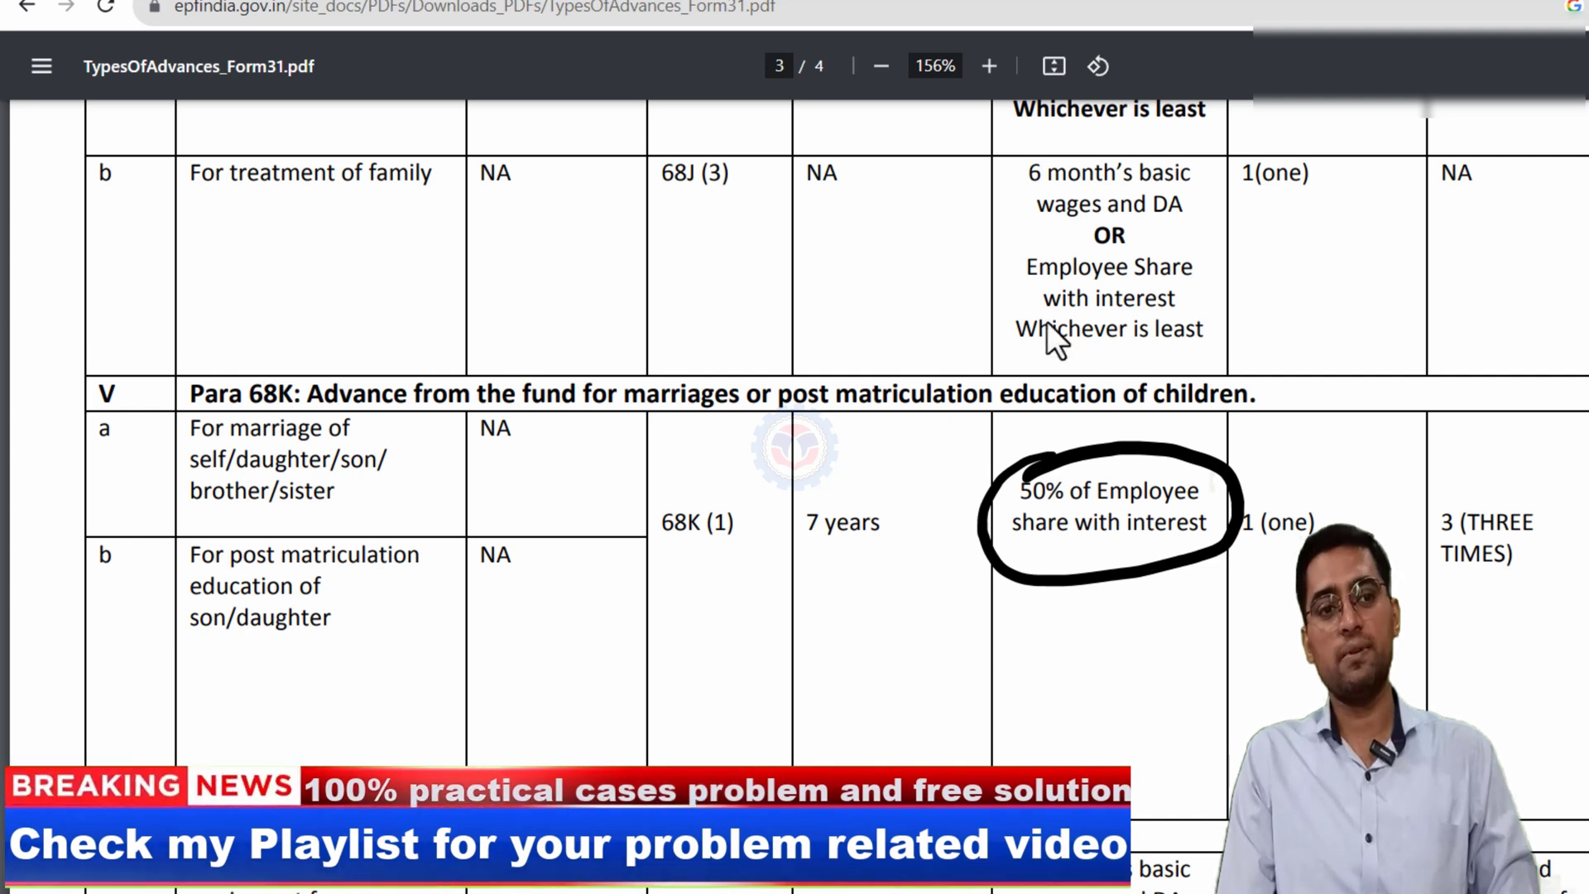
pyautogui.moveTo(987, 199); pyautogui.dragTo(1022, 183)
pyautogui.moveTo(981, 280); pyautogui.dragTo(999, 271)
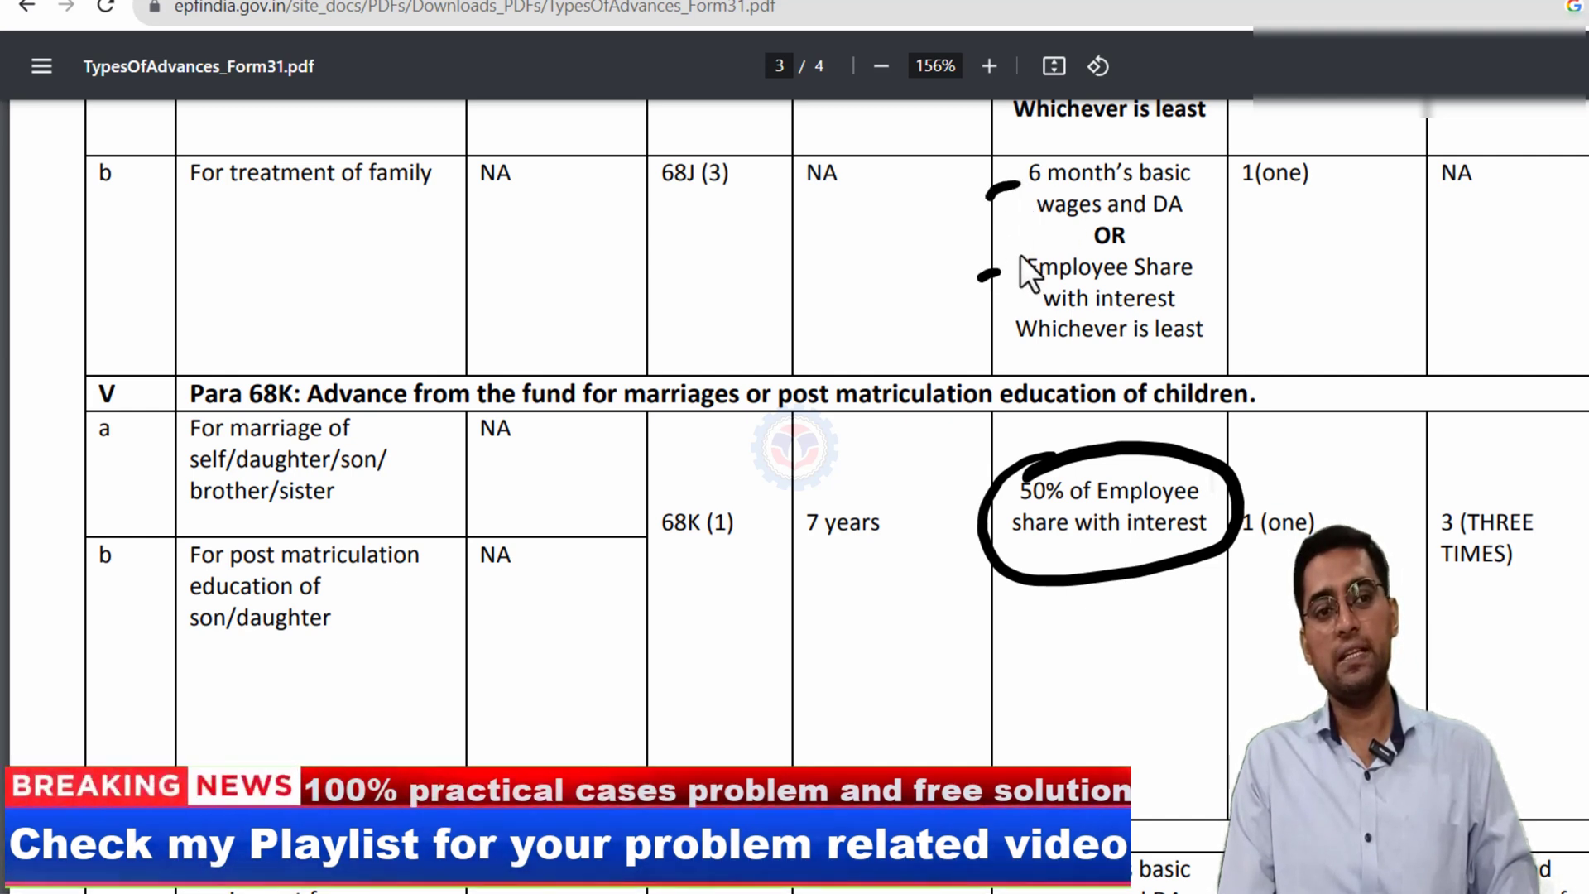
pyautogui.moveTo(1026, 192); pyautogui.dragTo(1086, 188)
pyautogui.moveTo(1022, 293)
pyautogui.mouseDown()
pyautogui.moveTo(1082, 288)
pyautogui.moveTo(1065, 319)
pyautogui.moveTo(1087, 355)
pyautogui.mouseUp()
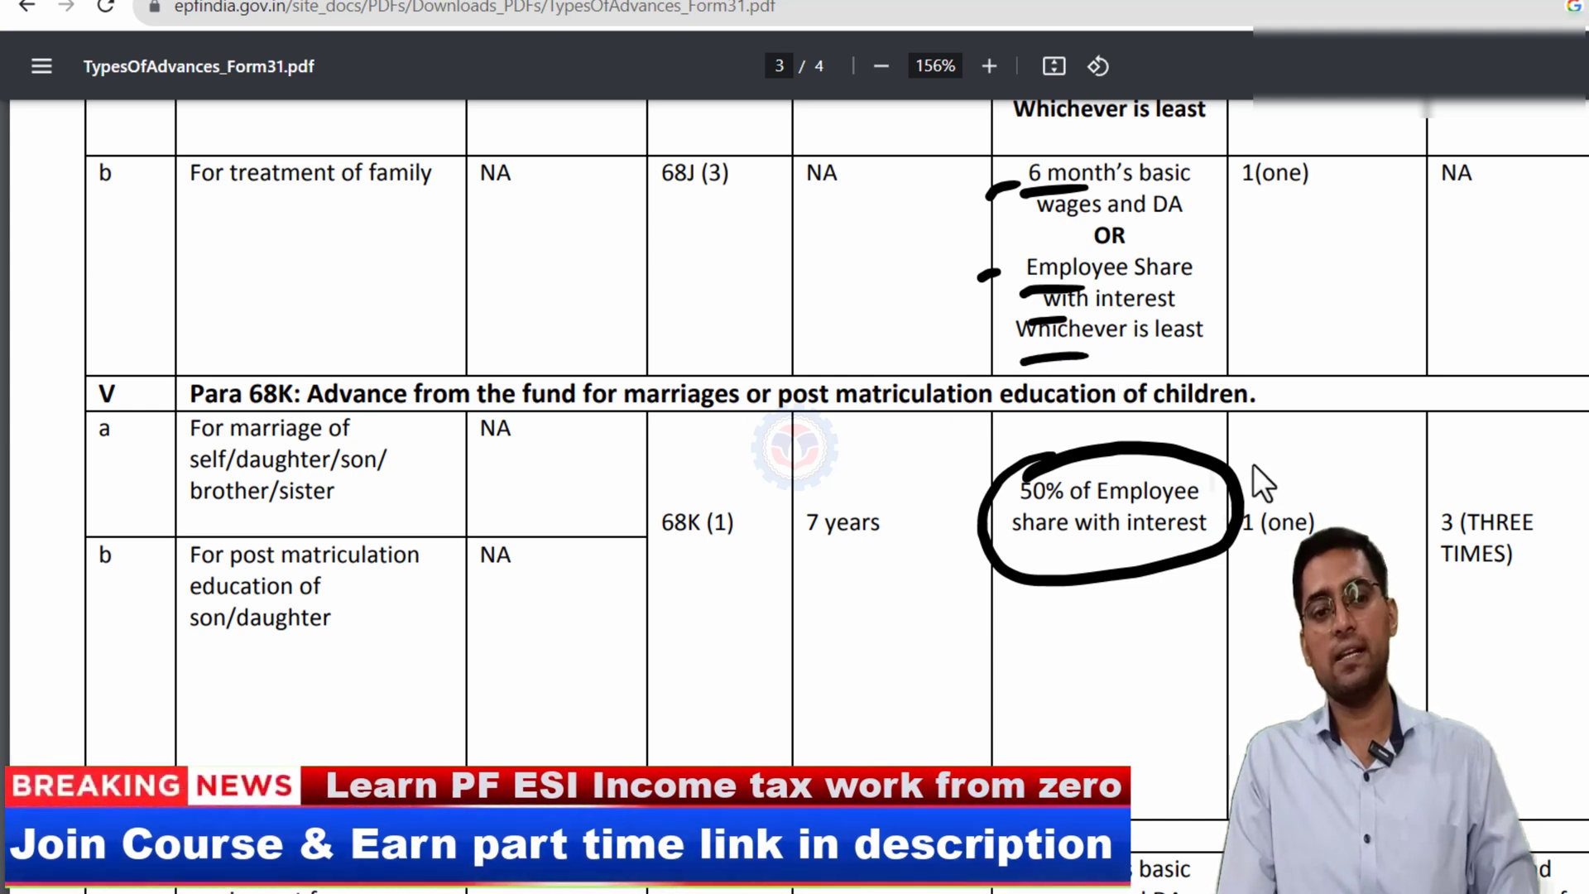
# - Mark the Para 68K row with an arrow at the 50% share, a cross over "1 (one)", and circles around the 7-year and three-times entries
pyautogui.moveTo(1316, 432)
pyautogui.mouseDown()
pyautogui.moveTo(1241, 459)
pyautogui.moveTo(1278, 462)
pyautogui.mouseUp()
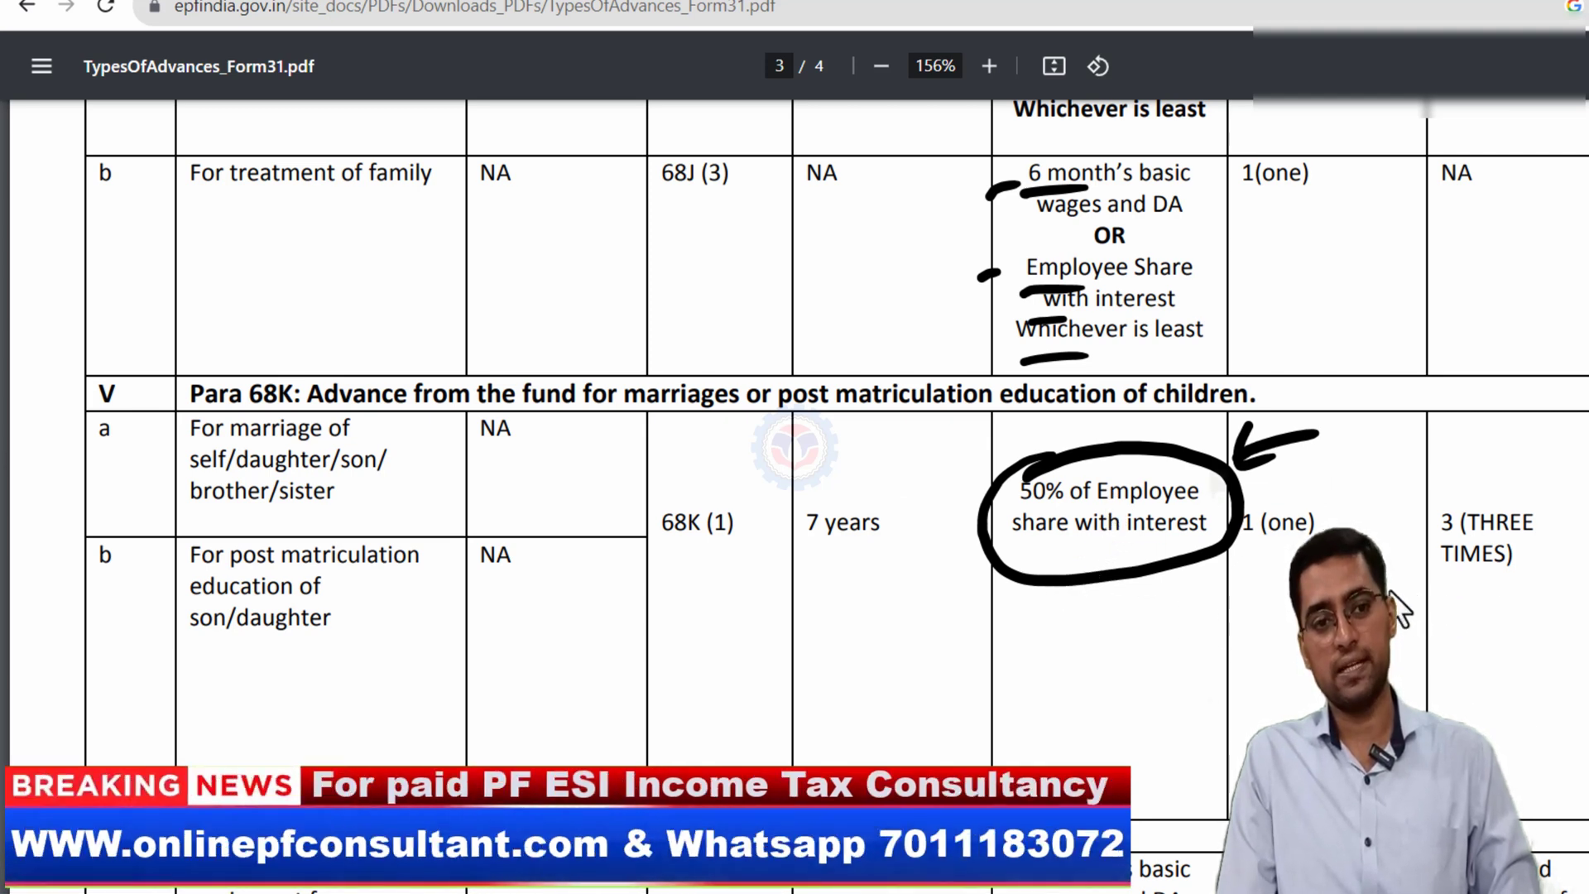
pyautogui.moveTo(1247, 552)
pyautogui.mouseDown()
pyautogui.moveTo(1322, 544)
pyautogui.moveTo(1258, 615)
pyautogui.mouseUp()
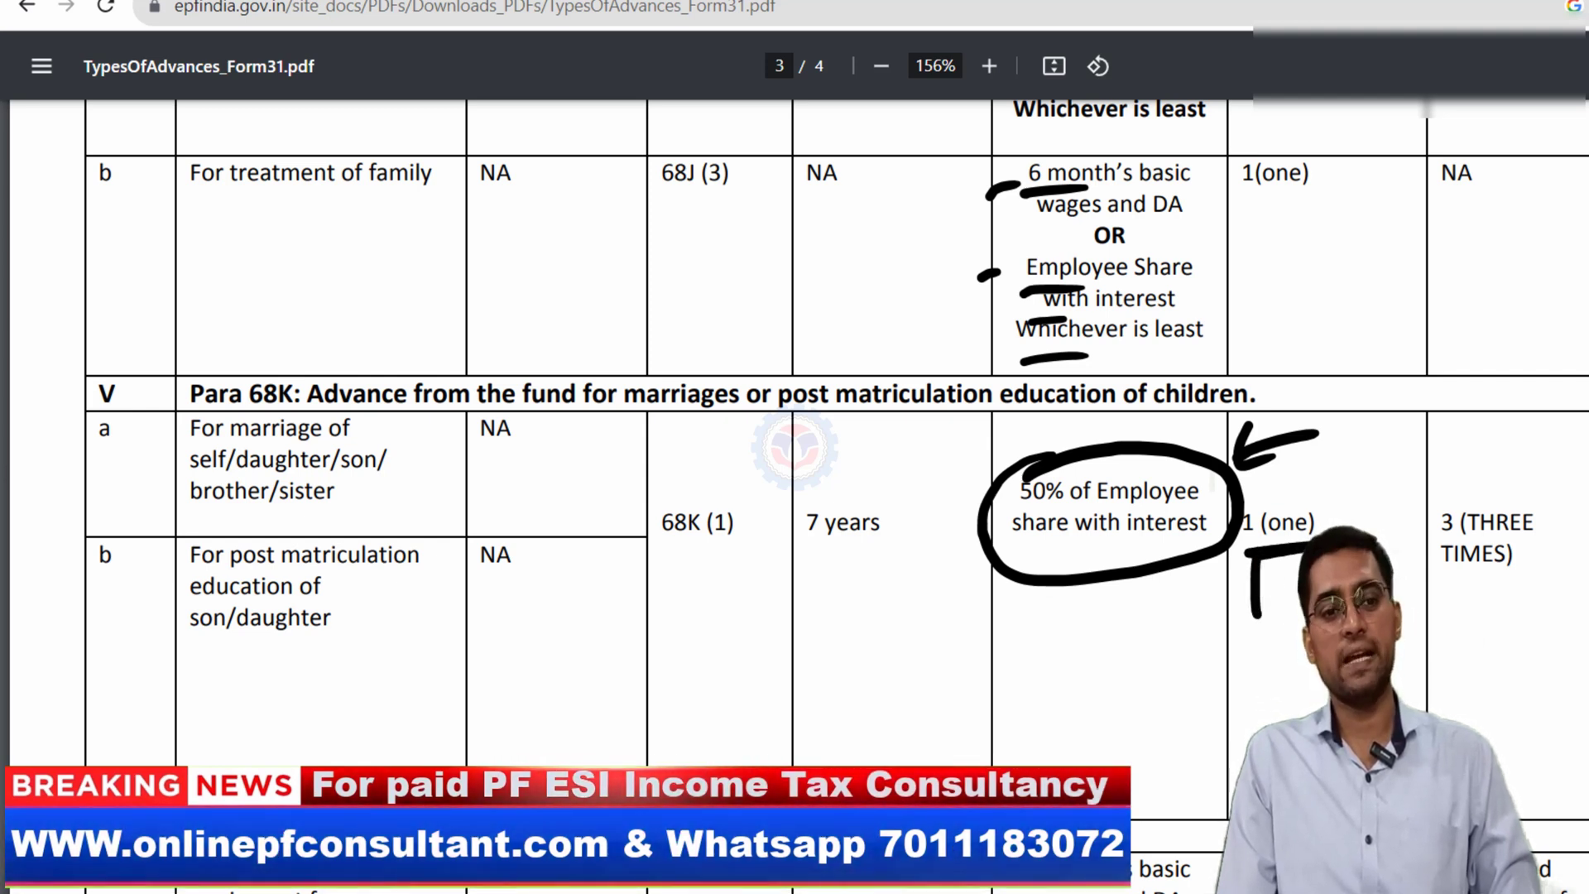
pyautogui.moveTo(1271, 489); pyautogui.dragTo(1312, 540)
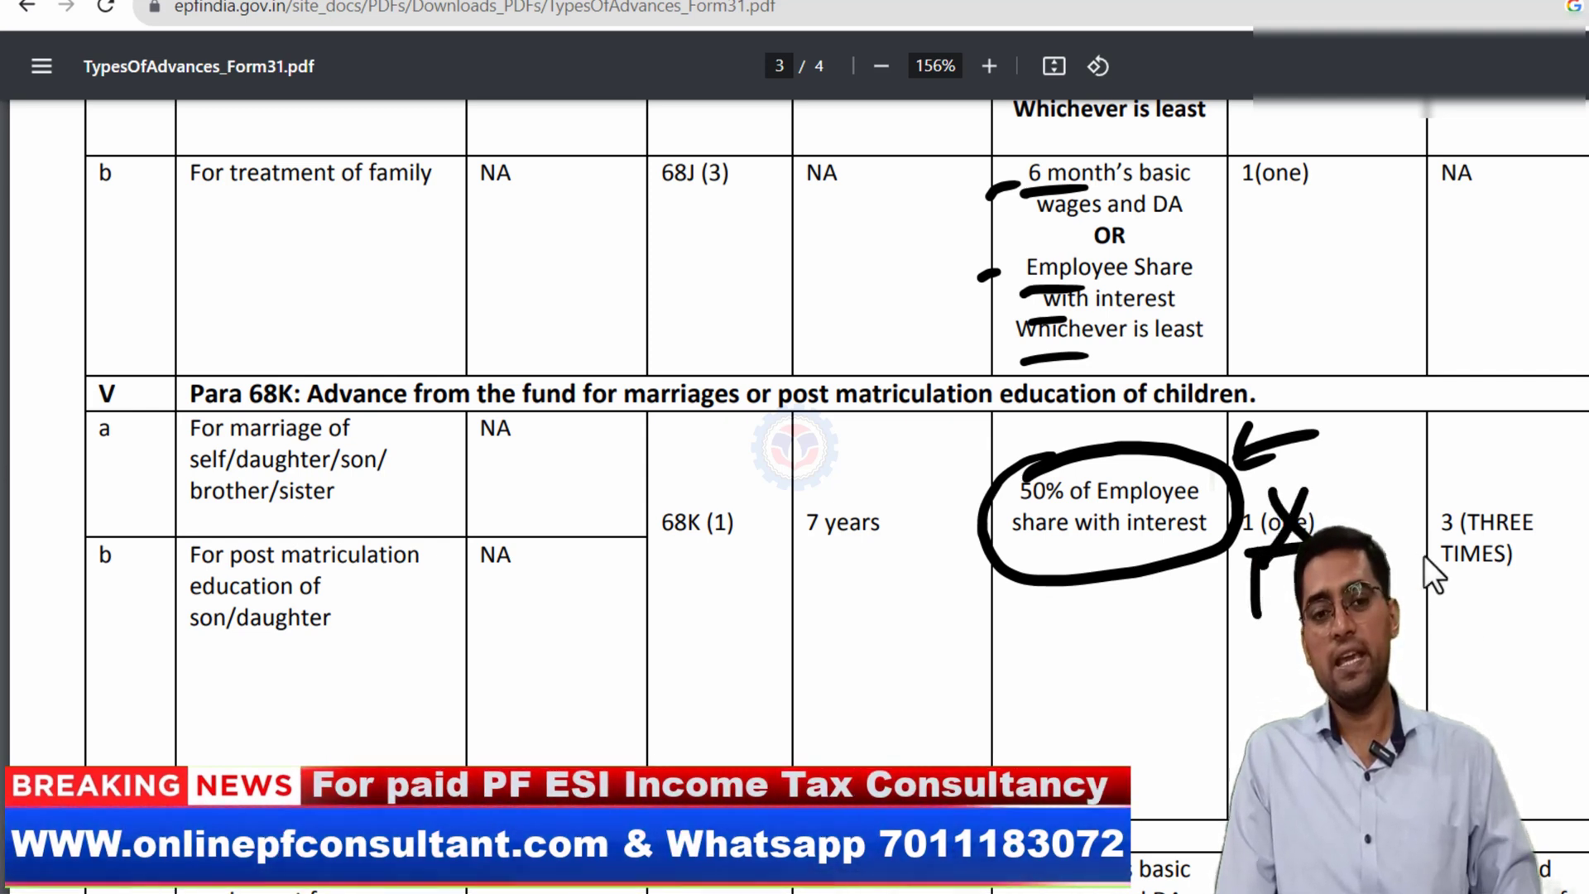
pyautogui.moveTo(1472, 476); pyautogui.dragTo(1511, 454)
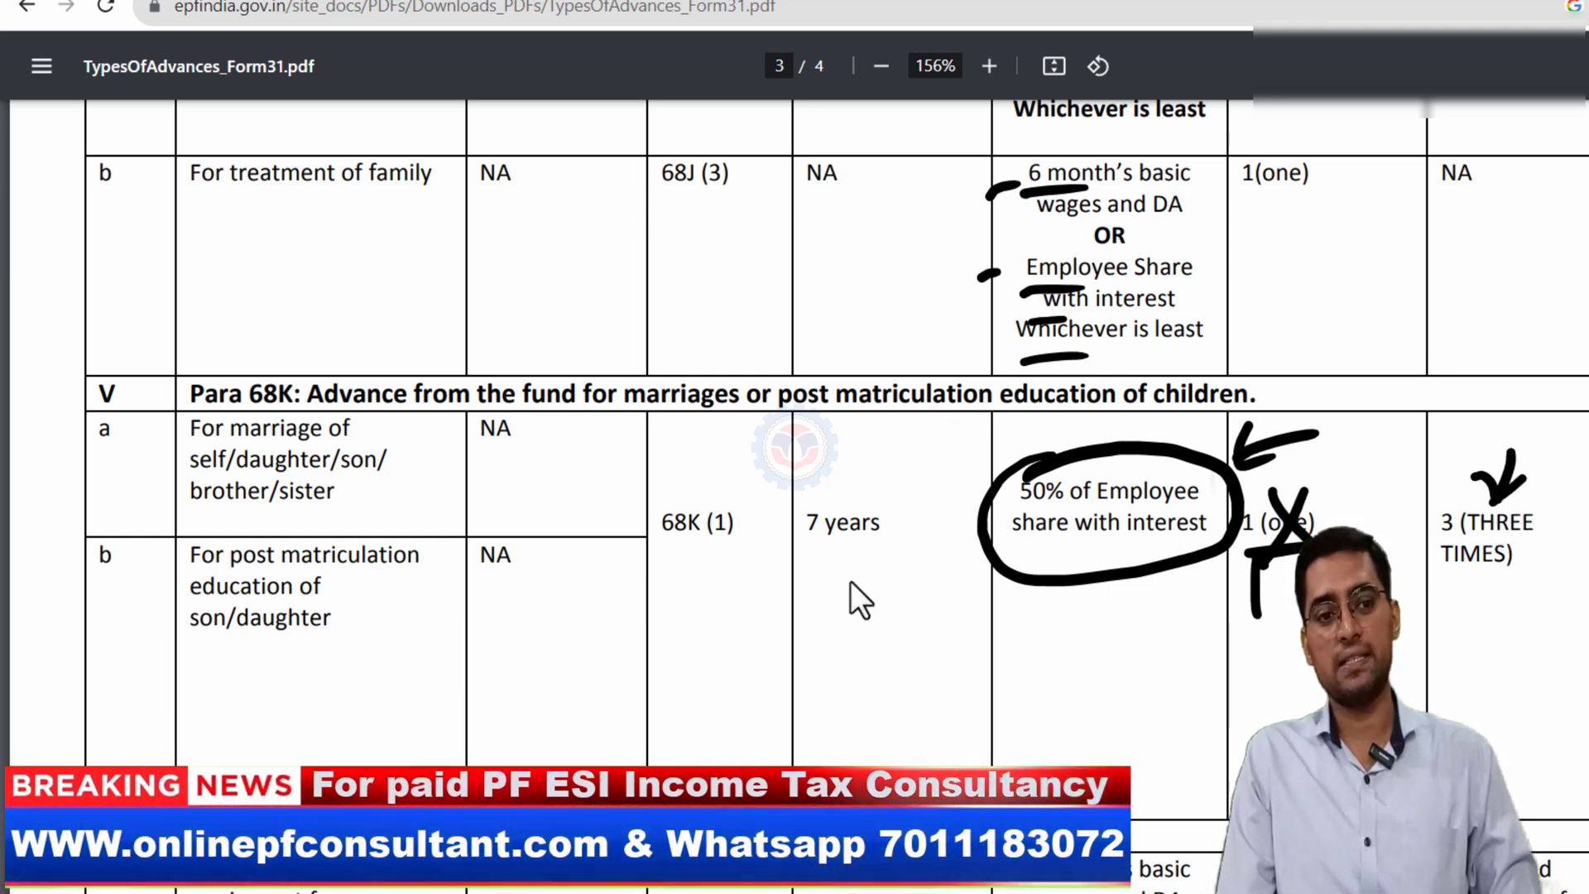
pyautogui.moveTo(1424, 509)
pyautogui.mouseDown()
pyautogui.moveTo(1572, 571)
pyautogui.moveTo(1440, 495)
pyautogui.mouseUp()
pyautogui.moveTo(752, 506)
pyautogui.mouseDown()
pyautogui.moveTo(794, 468)
pyautogui.moveTo(756, 558)
pyautogui.mouseUp()
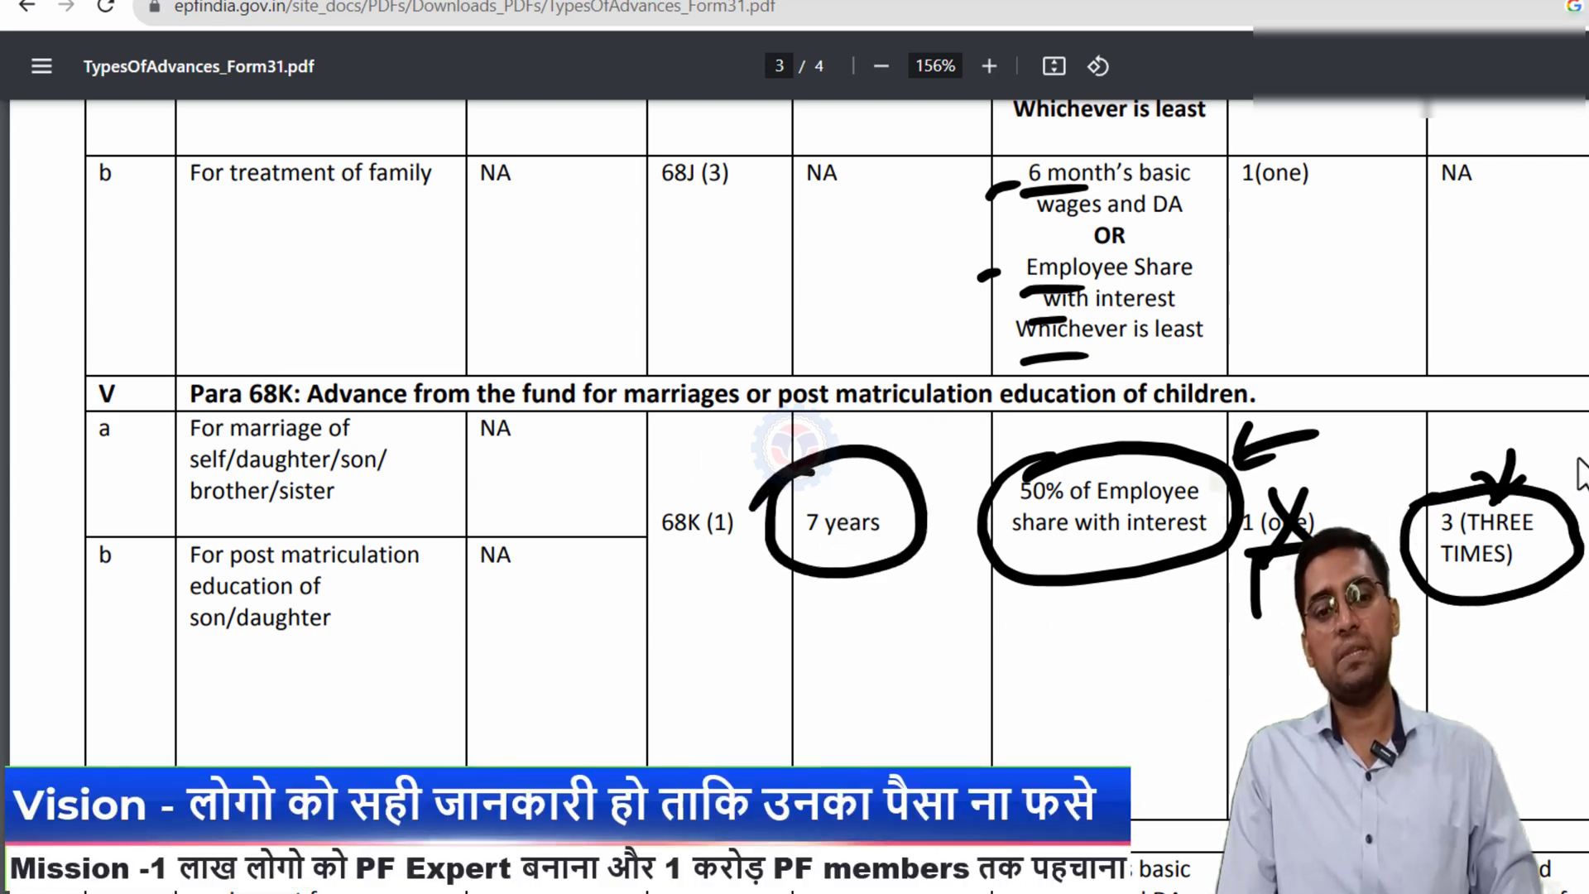
pyautogui.moveTo(1586, 446); pyautogui.dragTo(1553, 492)
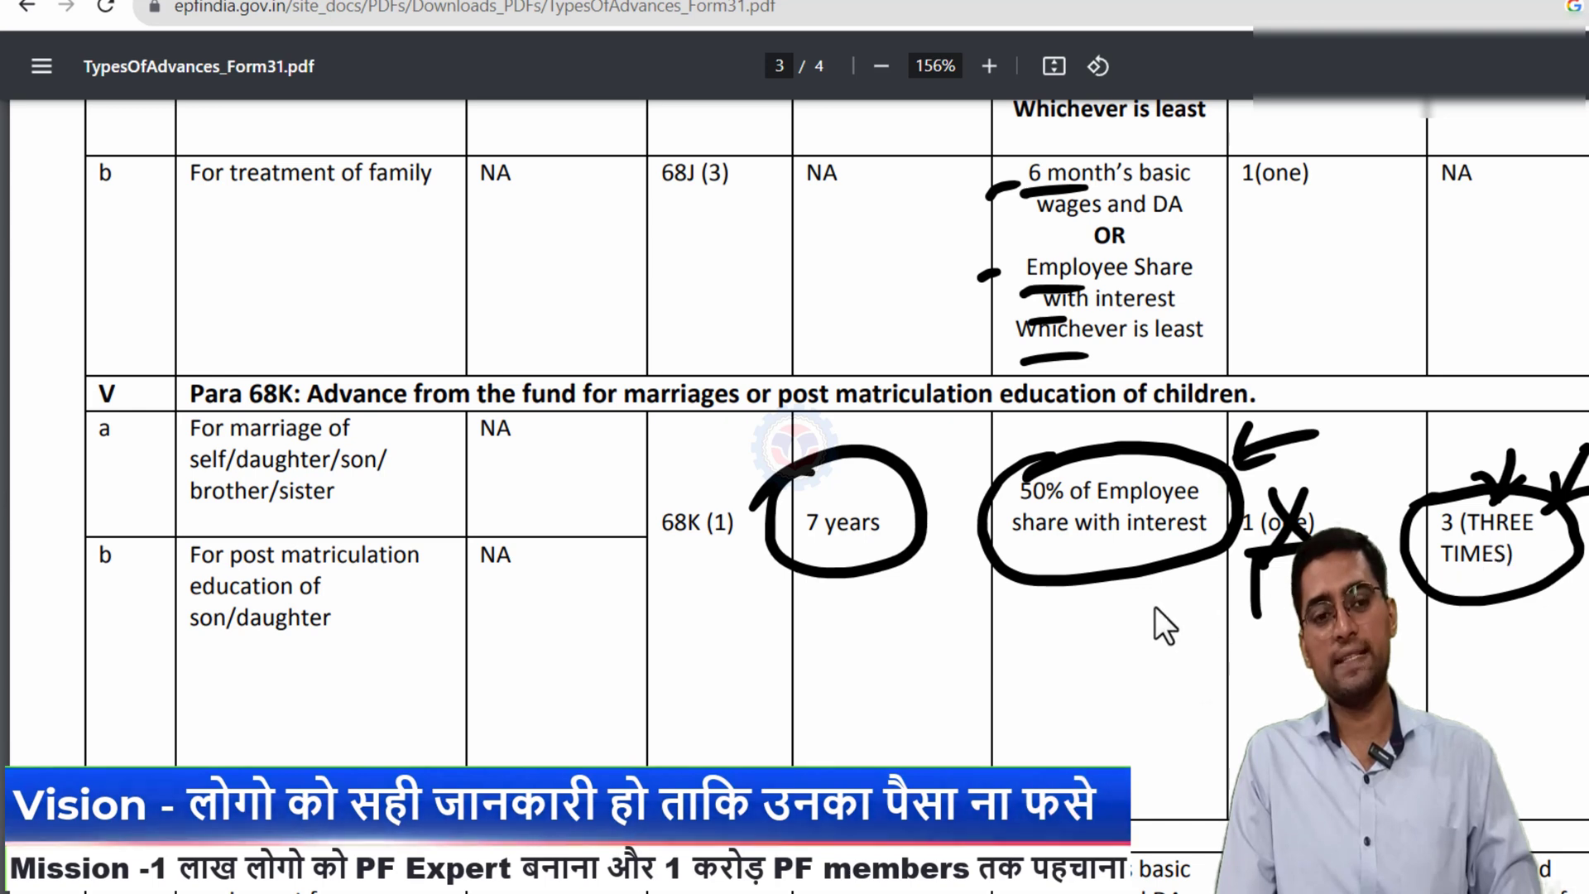
# - Write three 7s linked by arrows and a 10 below the Para 68K entries, clear the annotations, and return to the passbook balances
pyautogui.moveTo(775, 621)
pyautogui.mouseDown()
pyautogui.moveTo(810, 666)
pyautogui.moveTo(822, 639)
pyautogui.moveTo(877, 617)
pyautogui.moveTo(948, 645)
pyautogui.moveTo(1031, 610)
pyautogui.mouseUp()
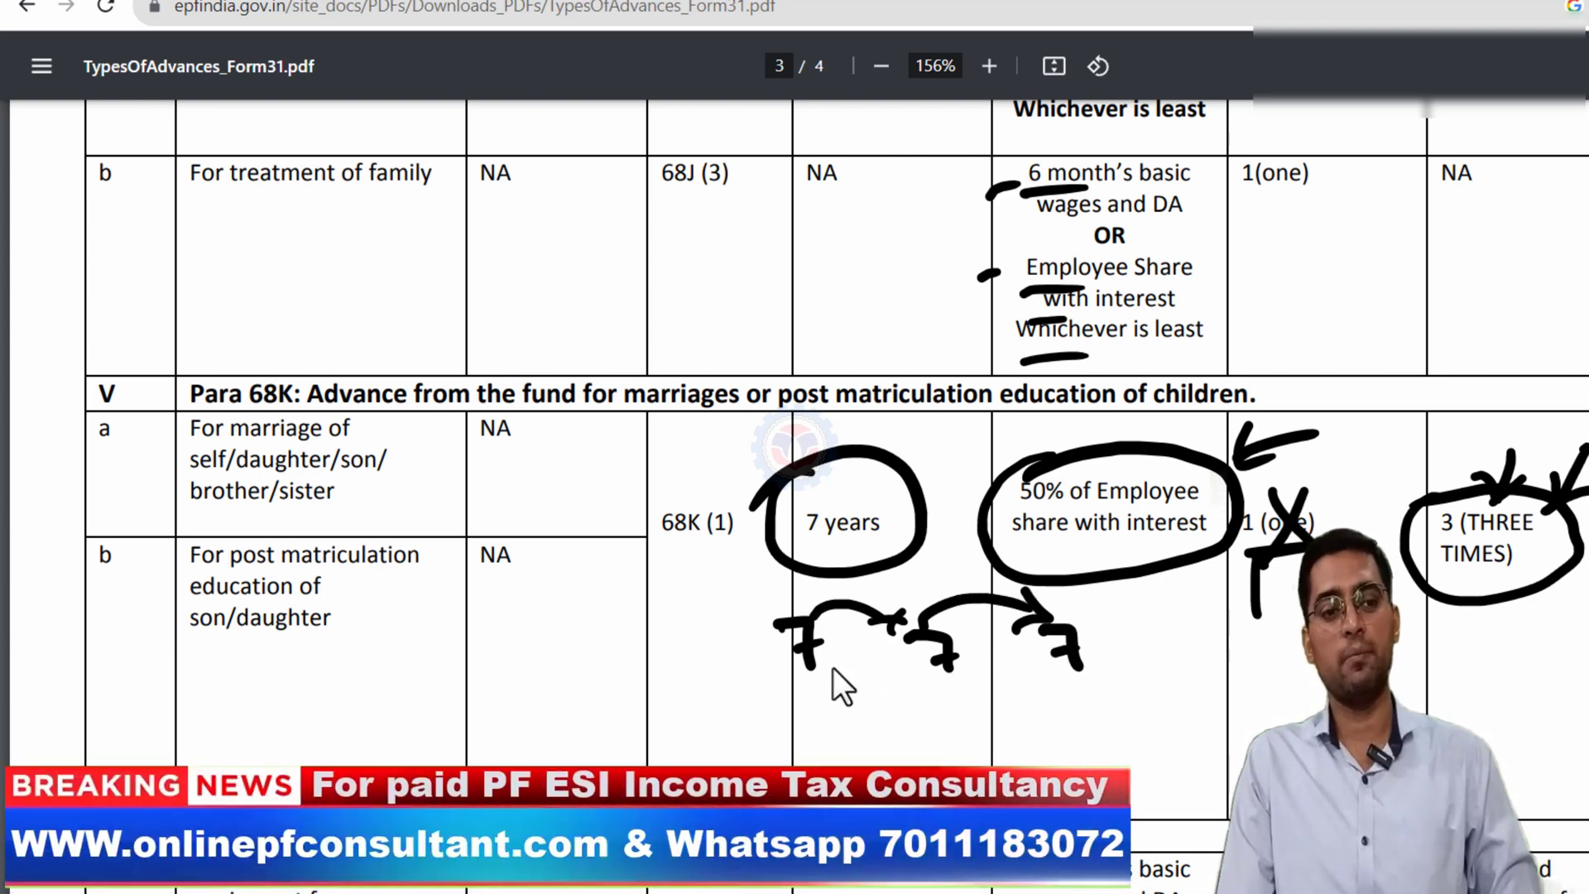
pyautogui.moveTo(561, 639); pyautogui.dragTo(569, 685)
pyautogui.moveTo(608, 638); pyautogui.dragTo(600, 642)
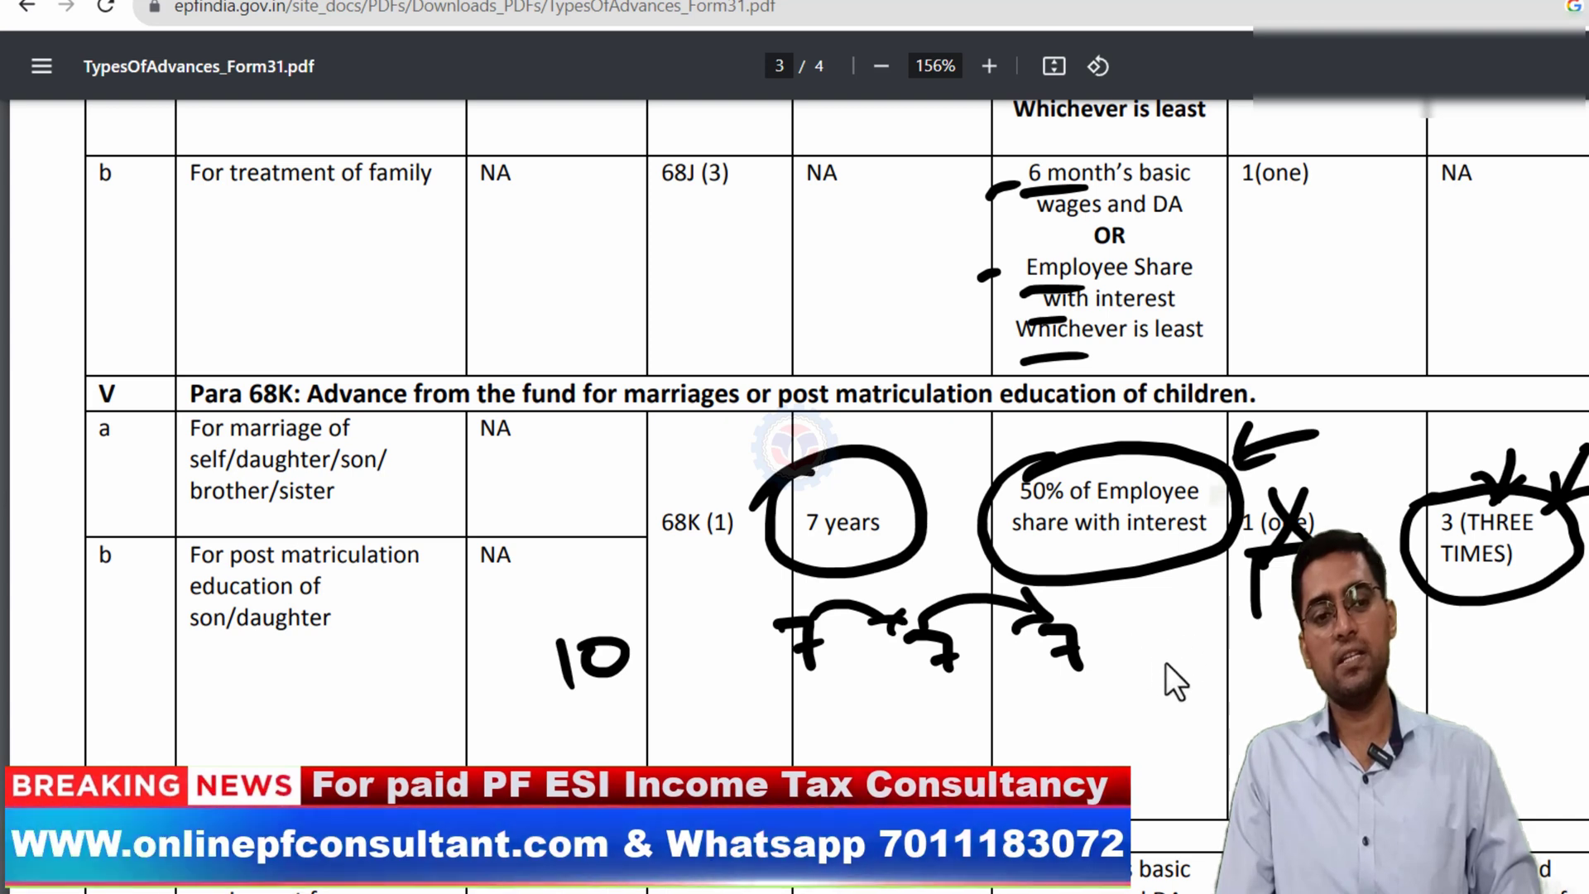
pyautogui.press('Escape')
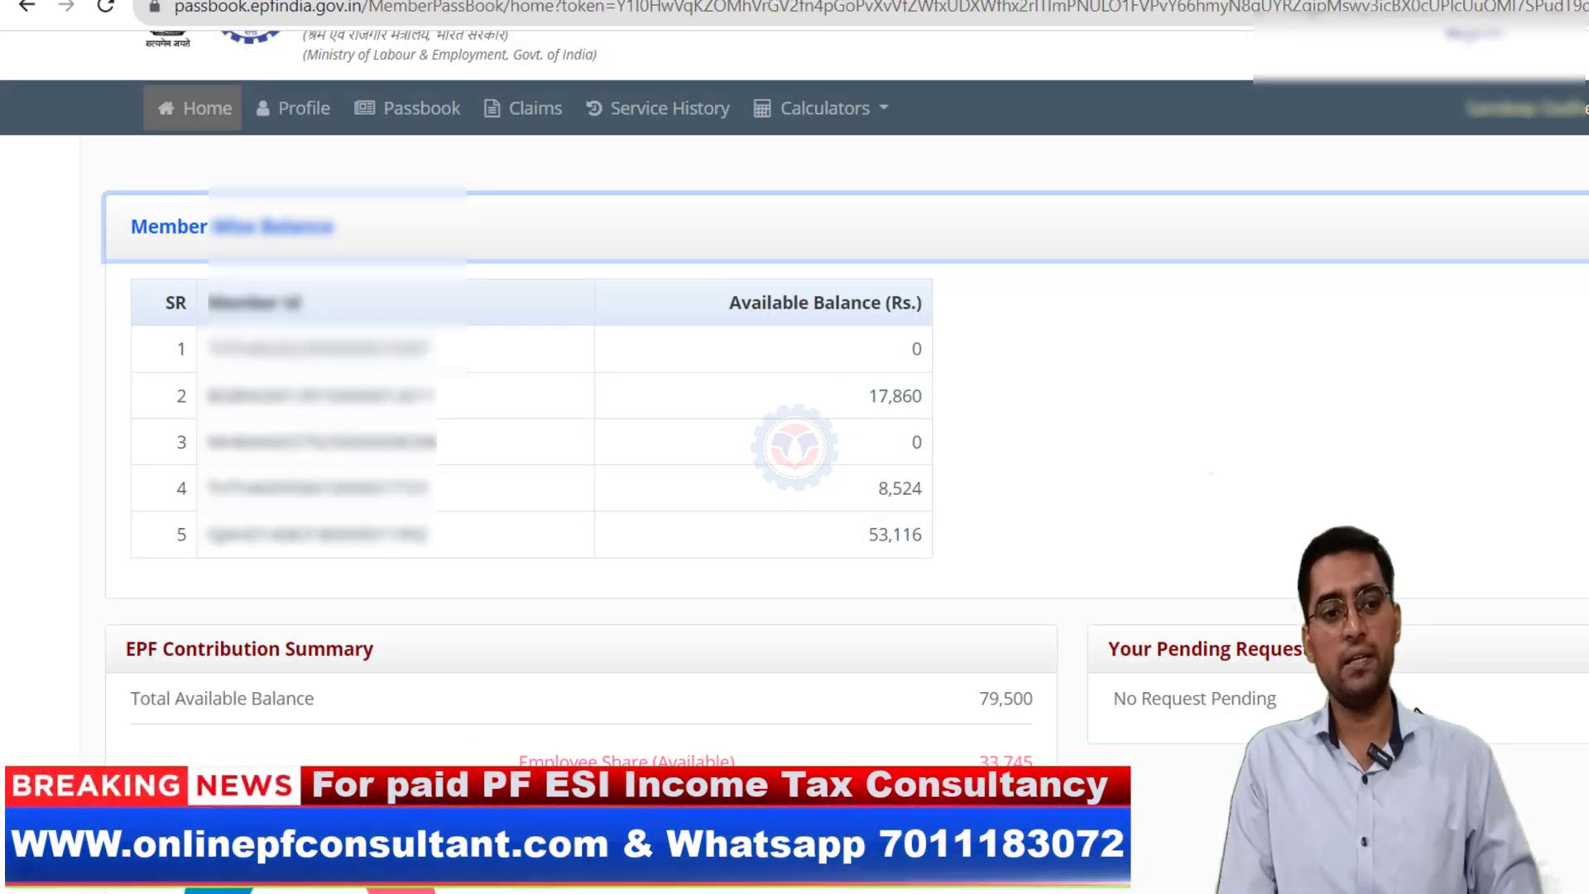
# - In the EPF Contribution Summary, box the total balance, point arrows at the employee share, and write "50%" and "40,000" beside it
pyautogui.scroll(-3, 794, 464)
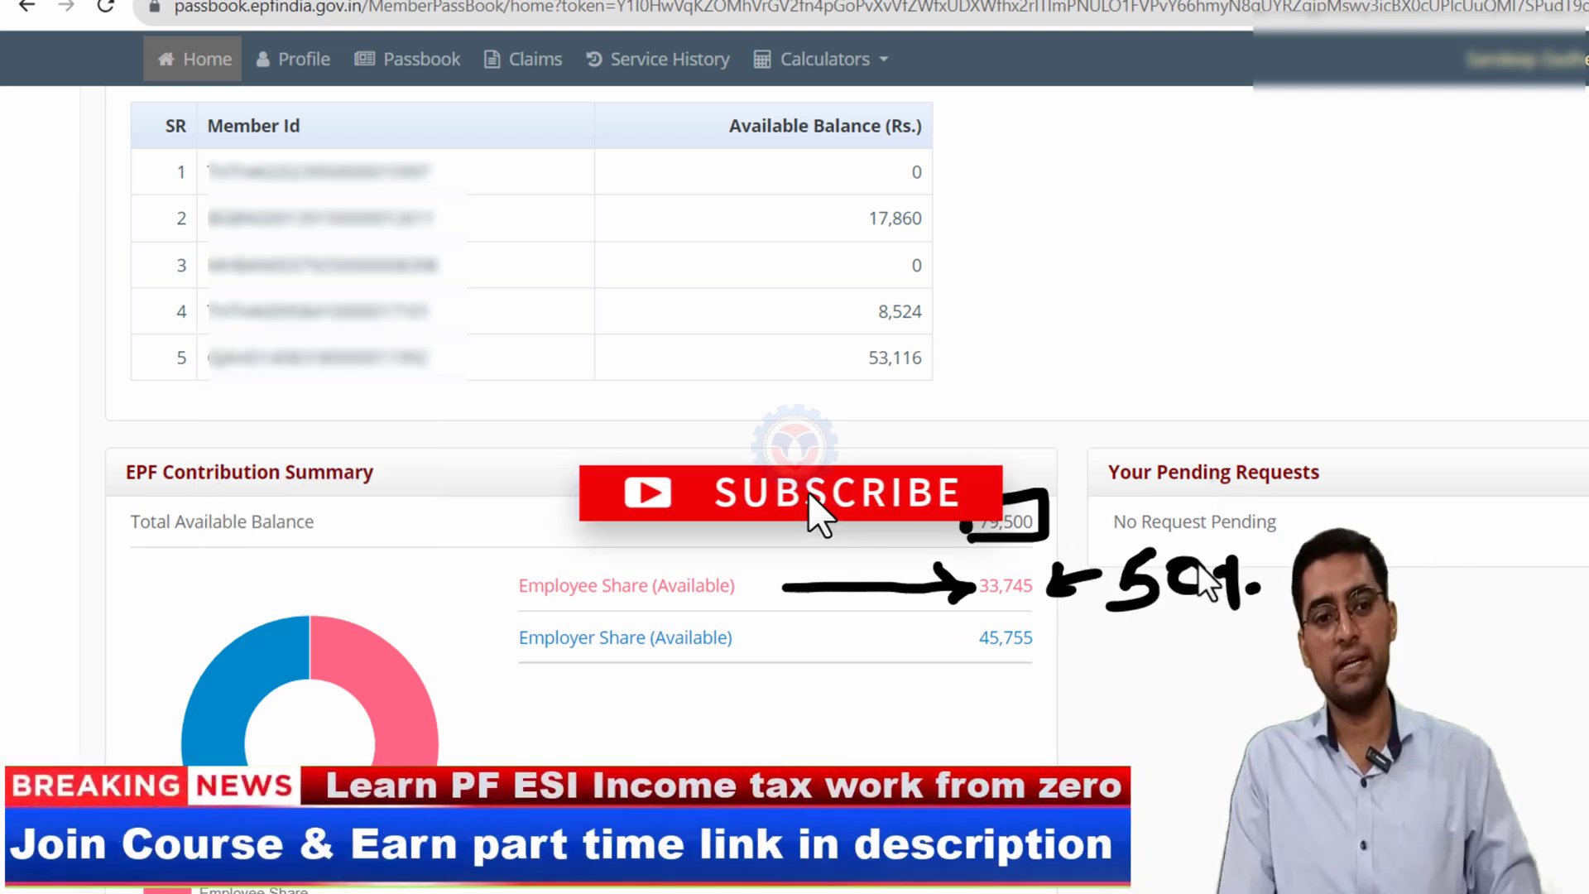
pyautogui.moveTo(1120, 498); pyautogui.dragTo(1153, 522)
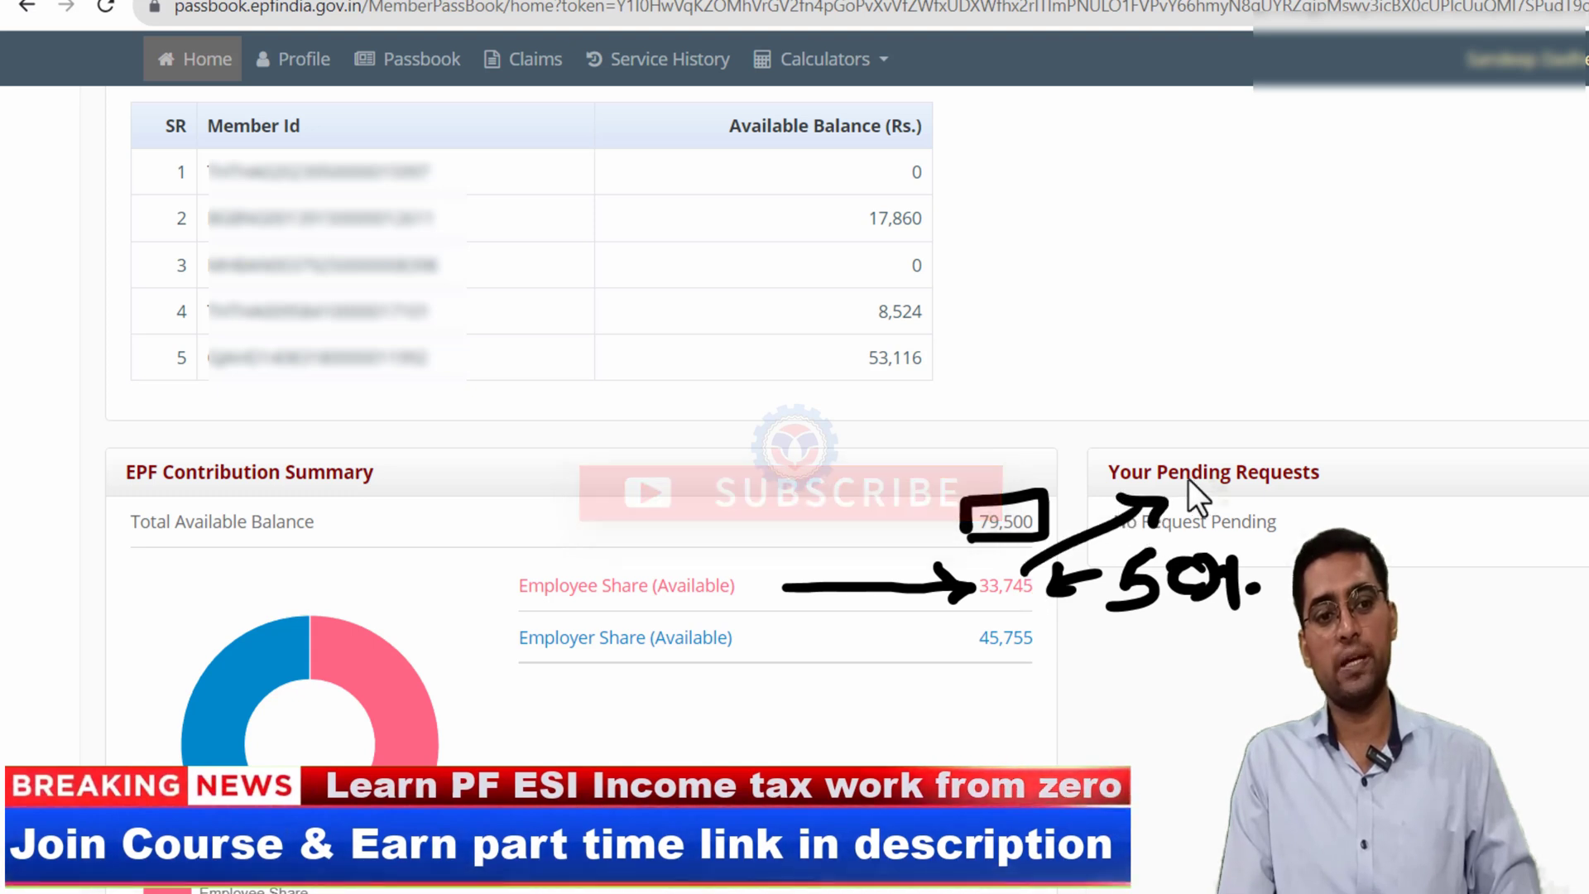
pyautogui.moveTo(1183, 444)
pyautogui.mouseDown()
pyautogui.moveTo(1218, 450)
pyautogui.moveTo(1219, 505)
pyautogui.mouseUp()
pyautogui.moveTo(1234, 484); pyautogui.dragTo(1247, 463)
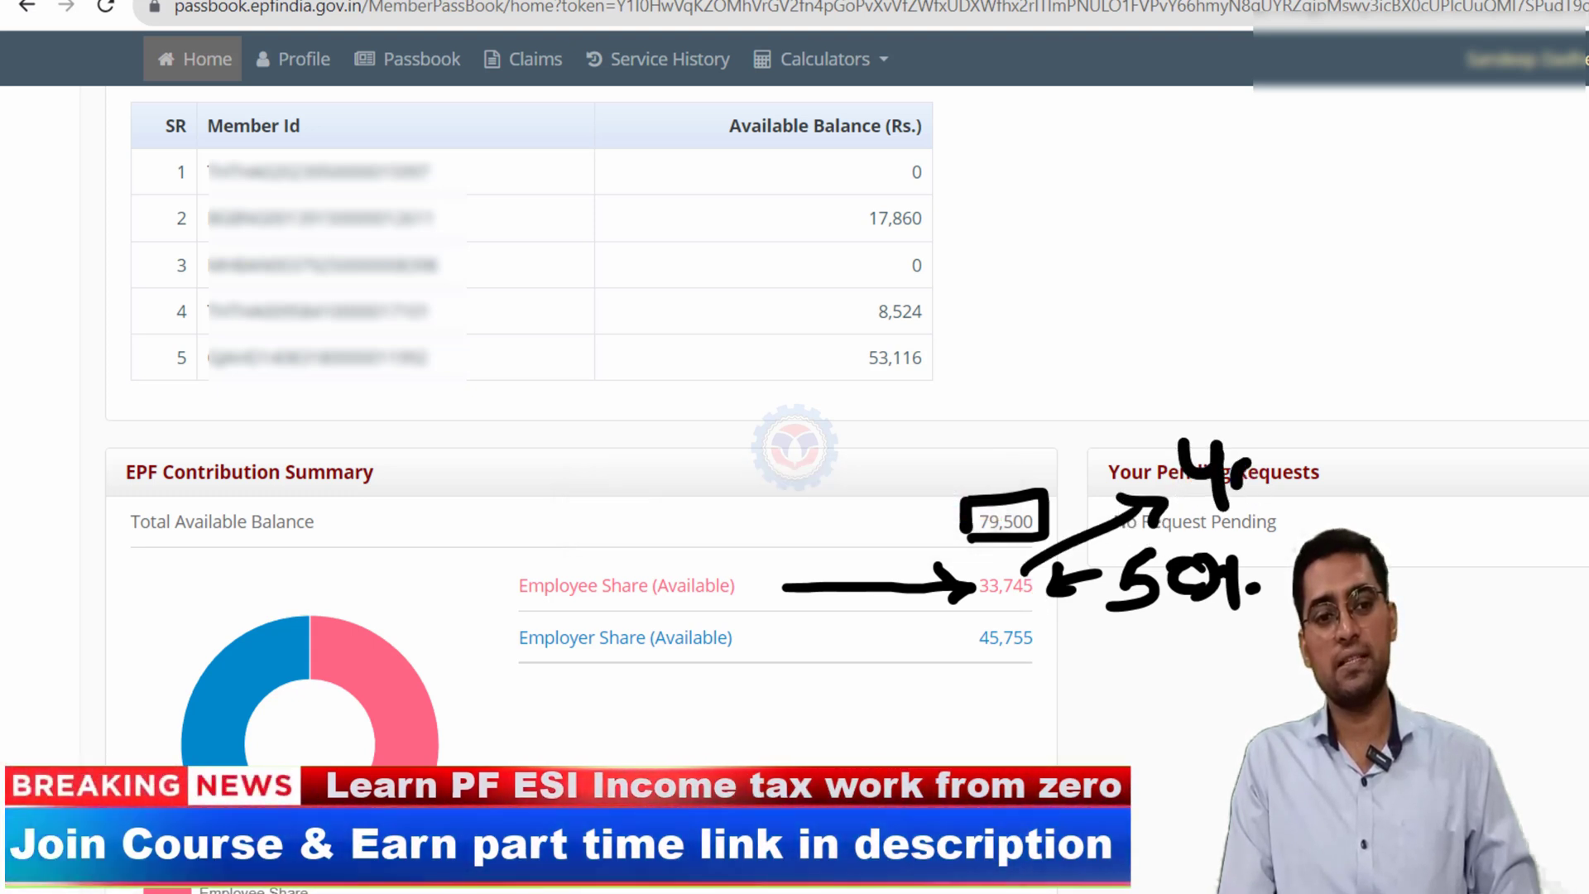
pyautogui.moveTo(1364, 492); pyautogui.dragTo(1398, 435)
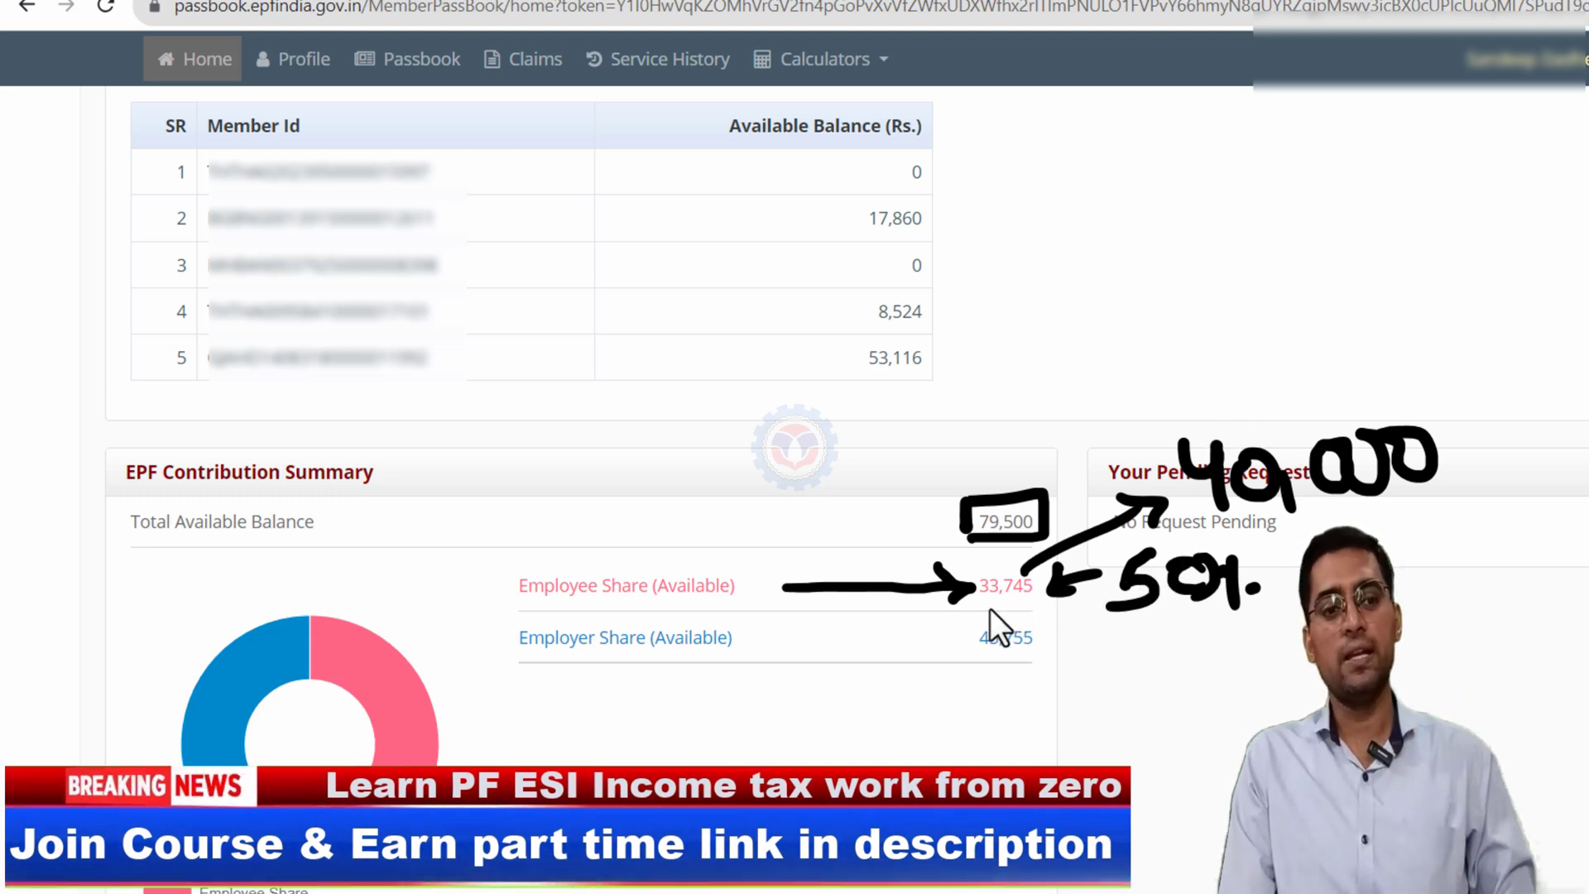
# - Underline the available employee share, write a thousands figure after "50%", and cross out the employee share
pyautogui.moveTo(976, 607); pyautogui.dragTo(1039, 602)
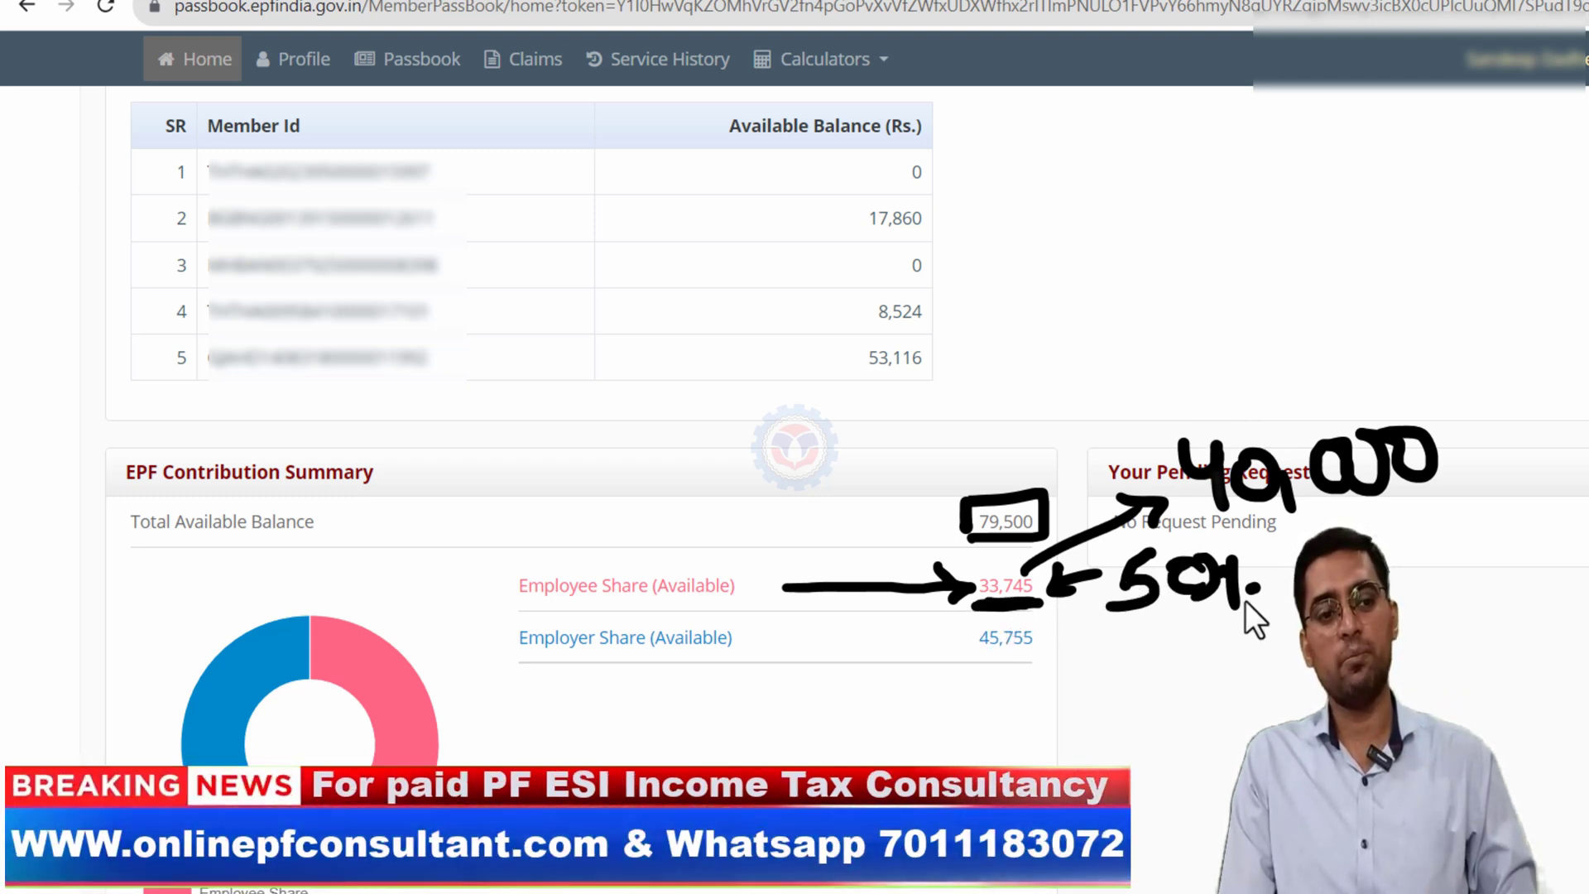
pyautogui.moveTo(1252, 585); pyautogui.dragTo(1295, 573)
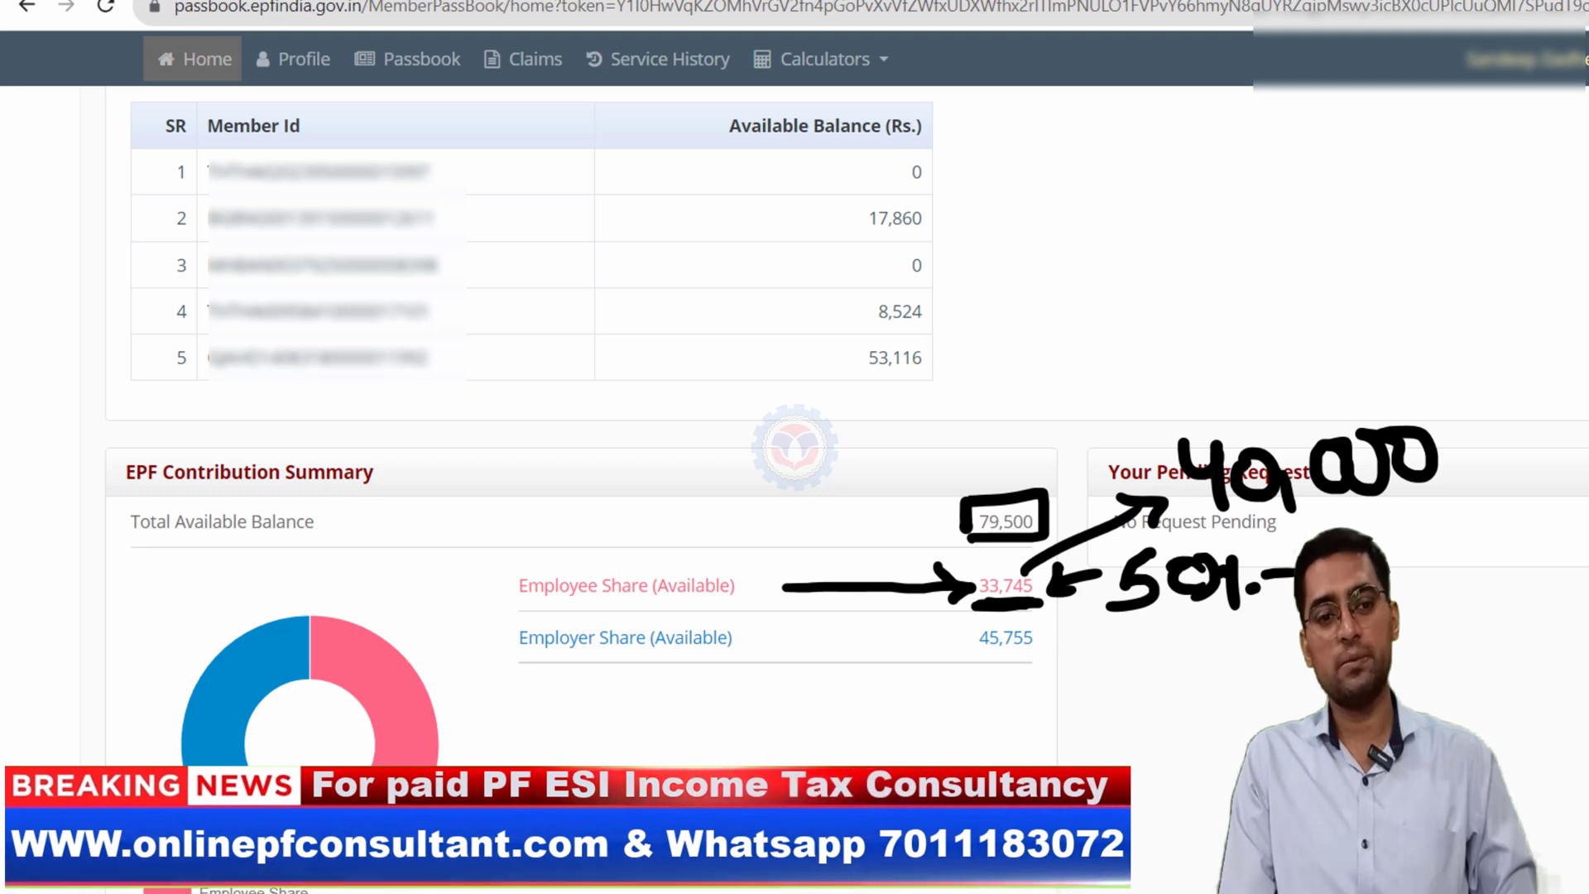
pyautogui.moveTo(1481, 534); pyautogui.dragTo(1479, 538)
pyautogui.moveTo(1523, 536); pyautogui.dragTo(1521, 539)
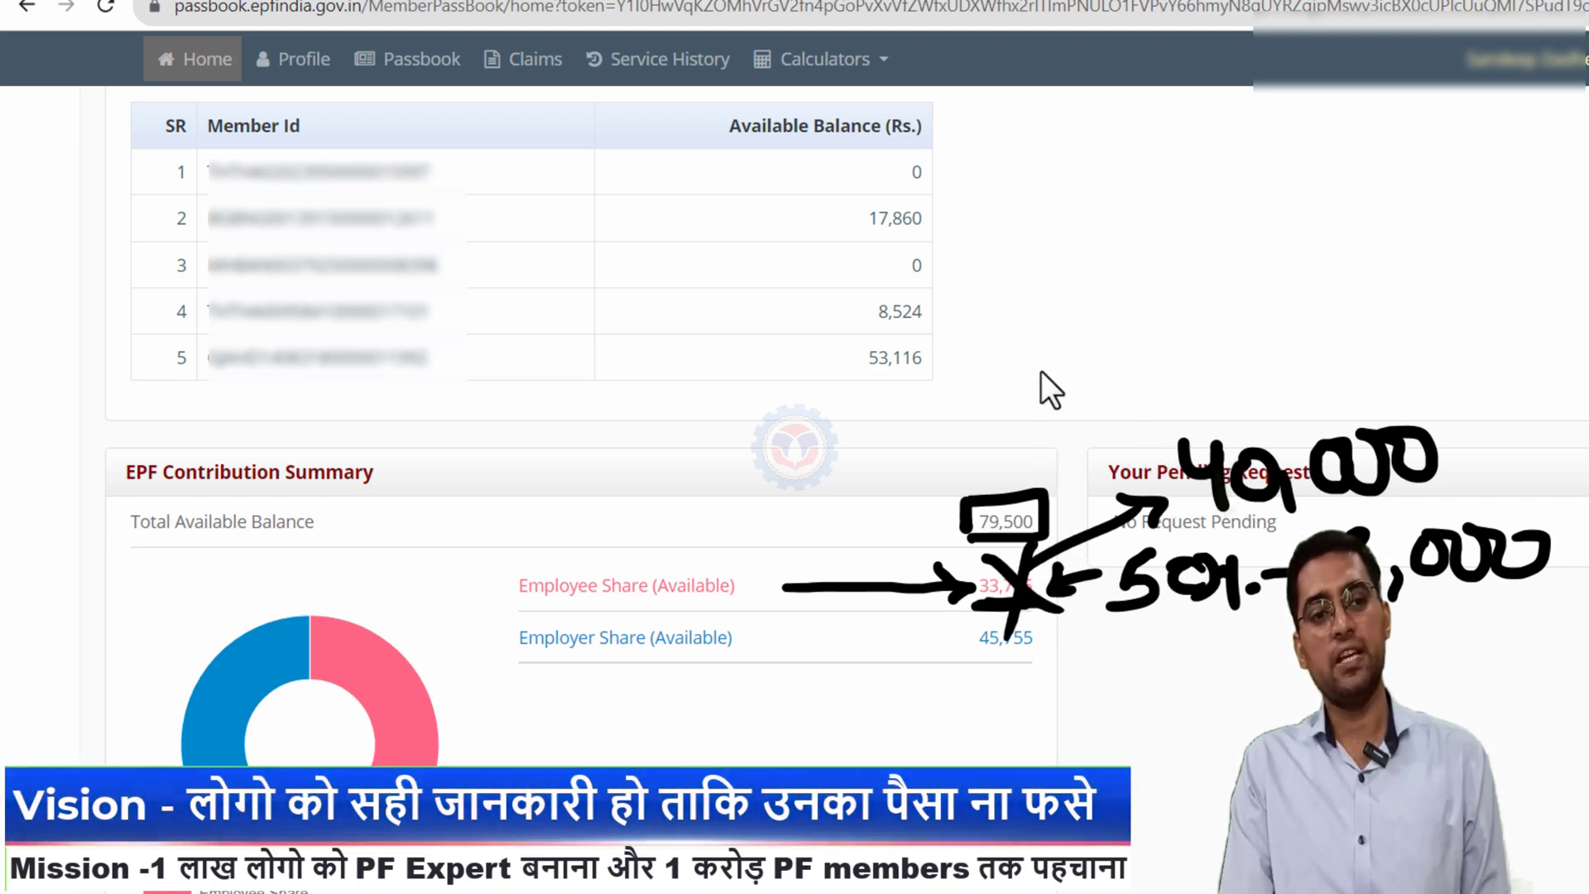
# - Write "Claim" above the handwritten amounts with an underline and an arrow, and clear all annotations
pyautogui.moveTo(1039, 323); pyautogui.dragTo(1073, 313)
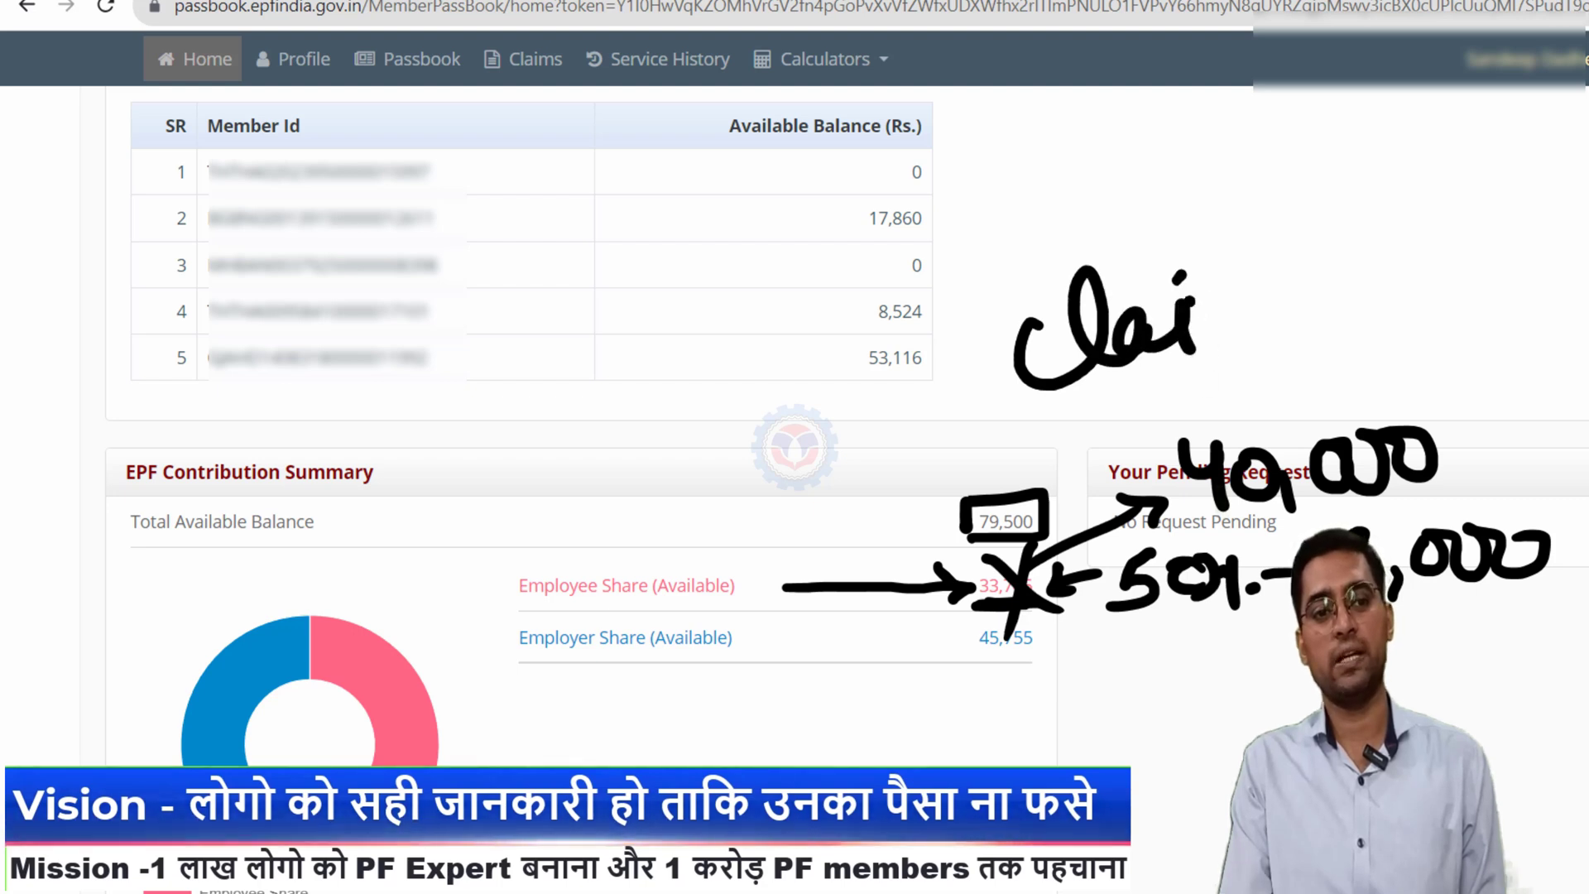
pyautogui.moveTo(1030, 426); pyautogui.dragTo(1322, 339)
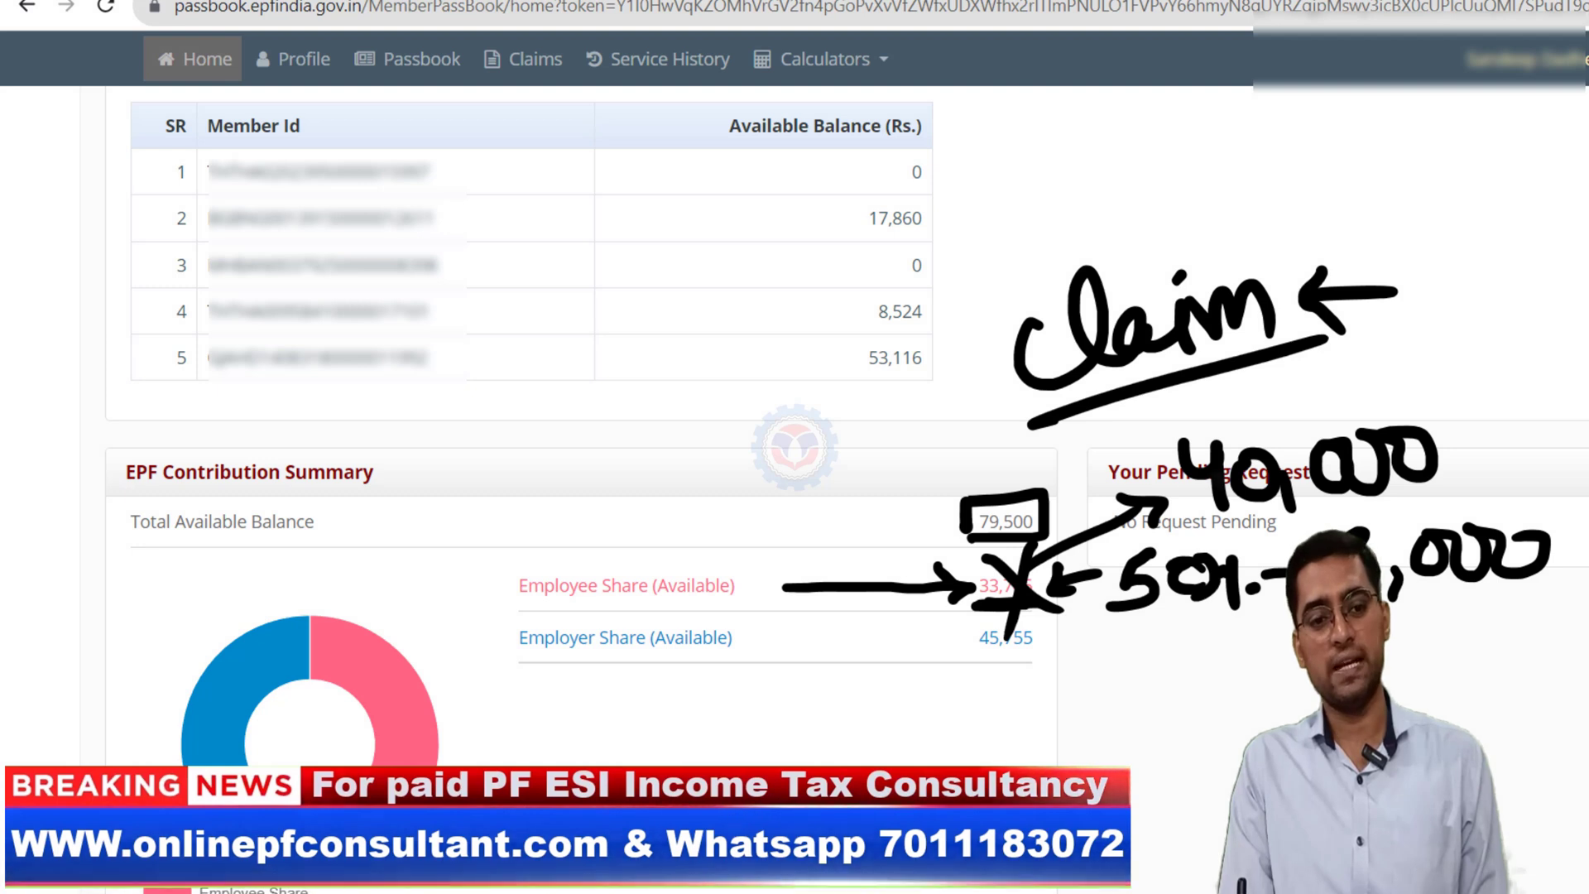
pyautogui.press('Escape')
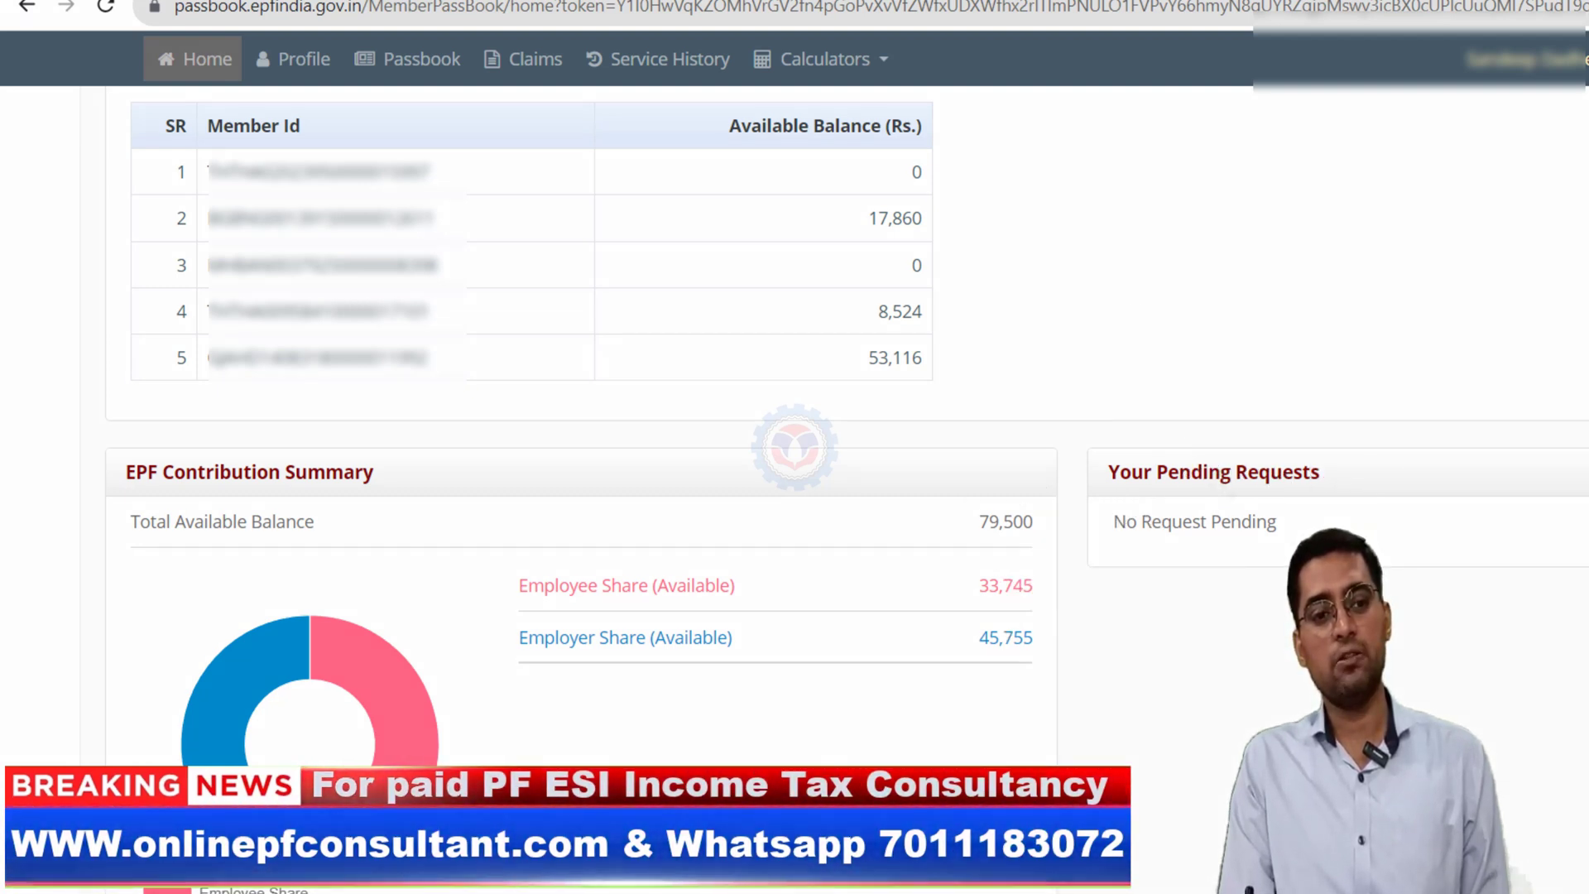
# - Underline the total and row 5 balances, add arrows to row 5 and Passbook, clear the marks, and open that member's passbook
pyautogui.moveTo(986, 555); pyautogui.dragTo(1092, 548)
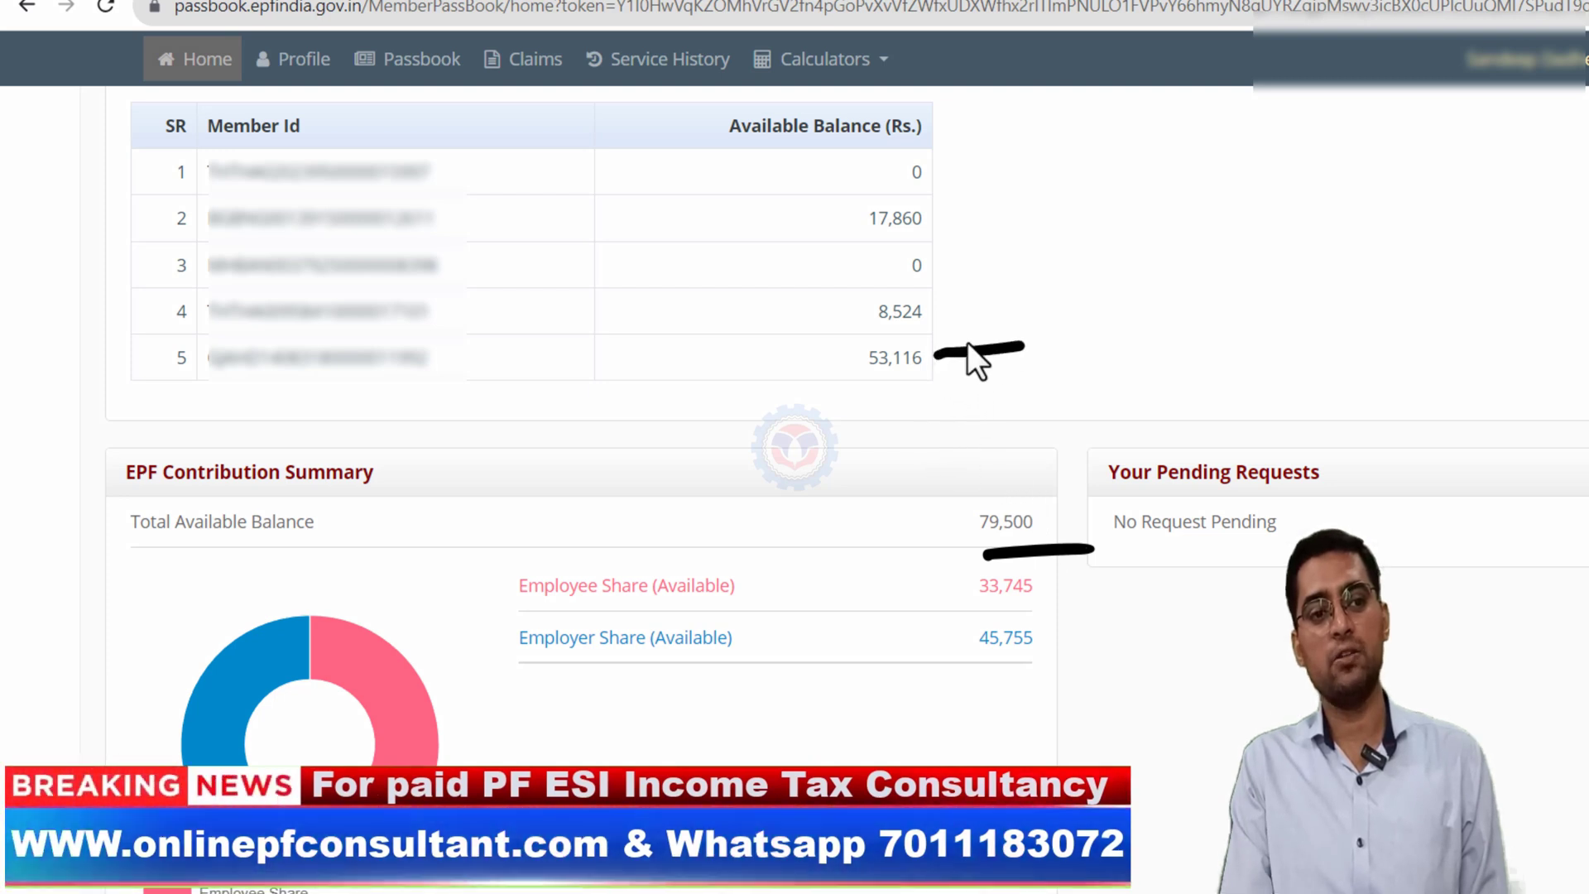
pyautogui.moveTo(951, 331); pyautogui.dragTo(993, 368)
pyautogui.moveTo(856, 381); pyautogui.dragTo(929, 379)
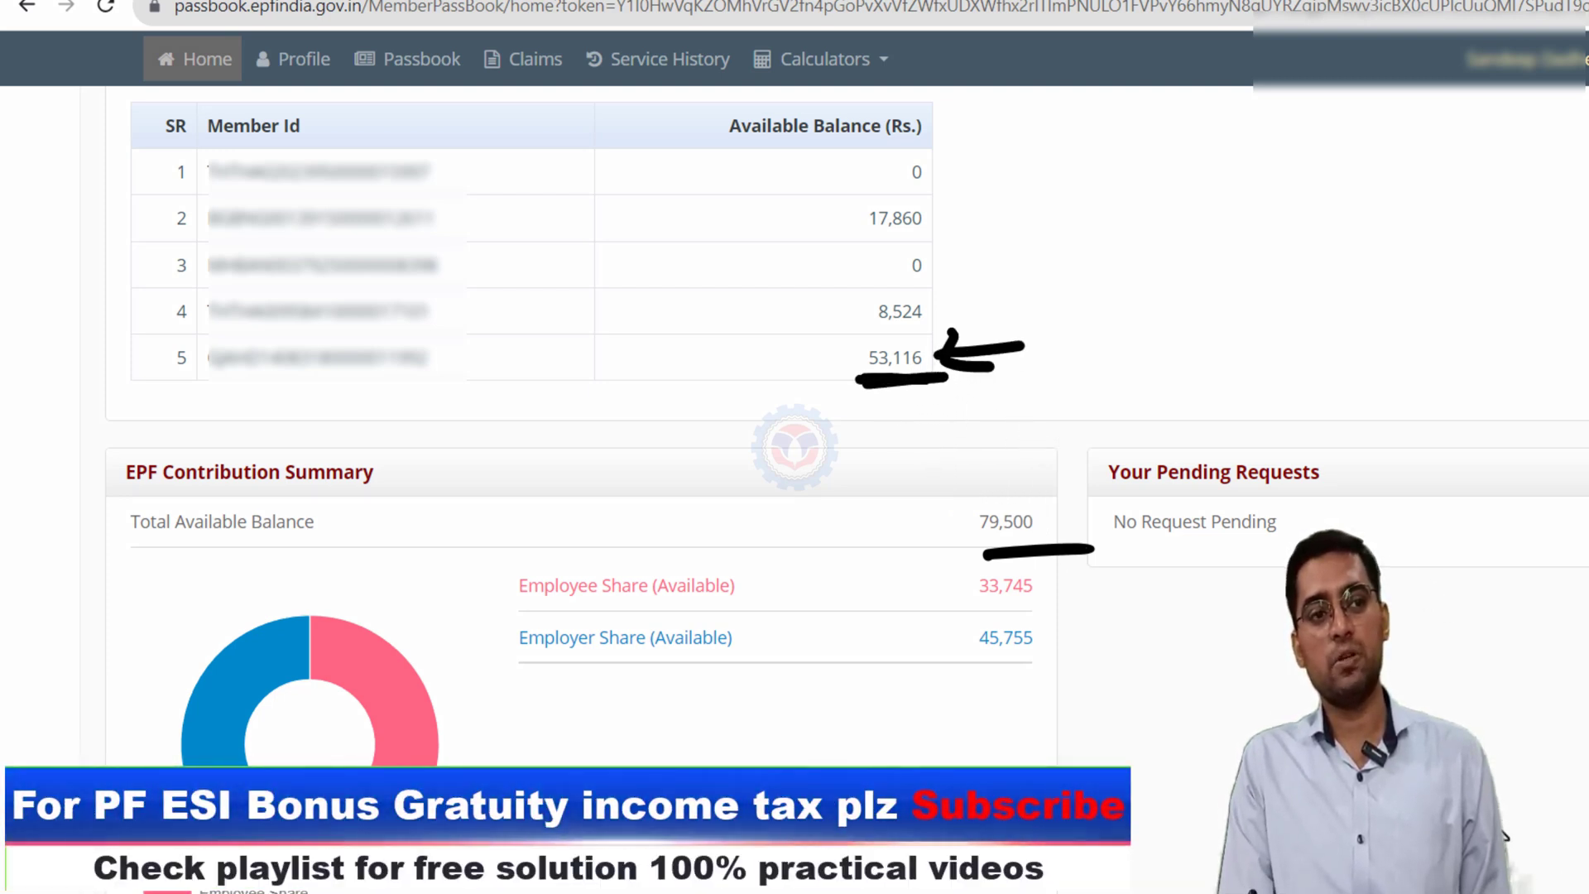
pyautogui.moveTo(408, 85)
pyautogui.mouseDown()
pyautogui.moveTo(424, 139)
pyautogui.moveTo(416, 86)
pyautogui.moveTo(456, 116)
pyautogui.mouseUp()
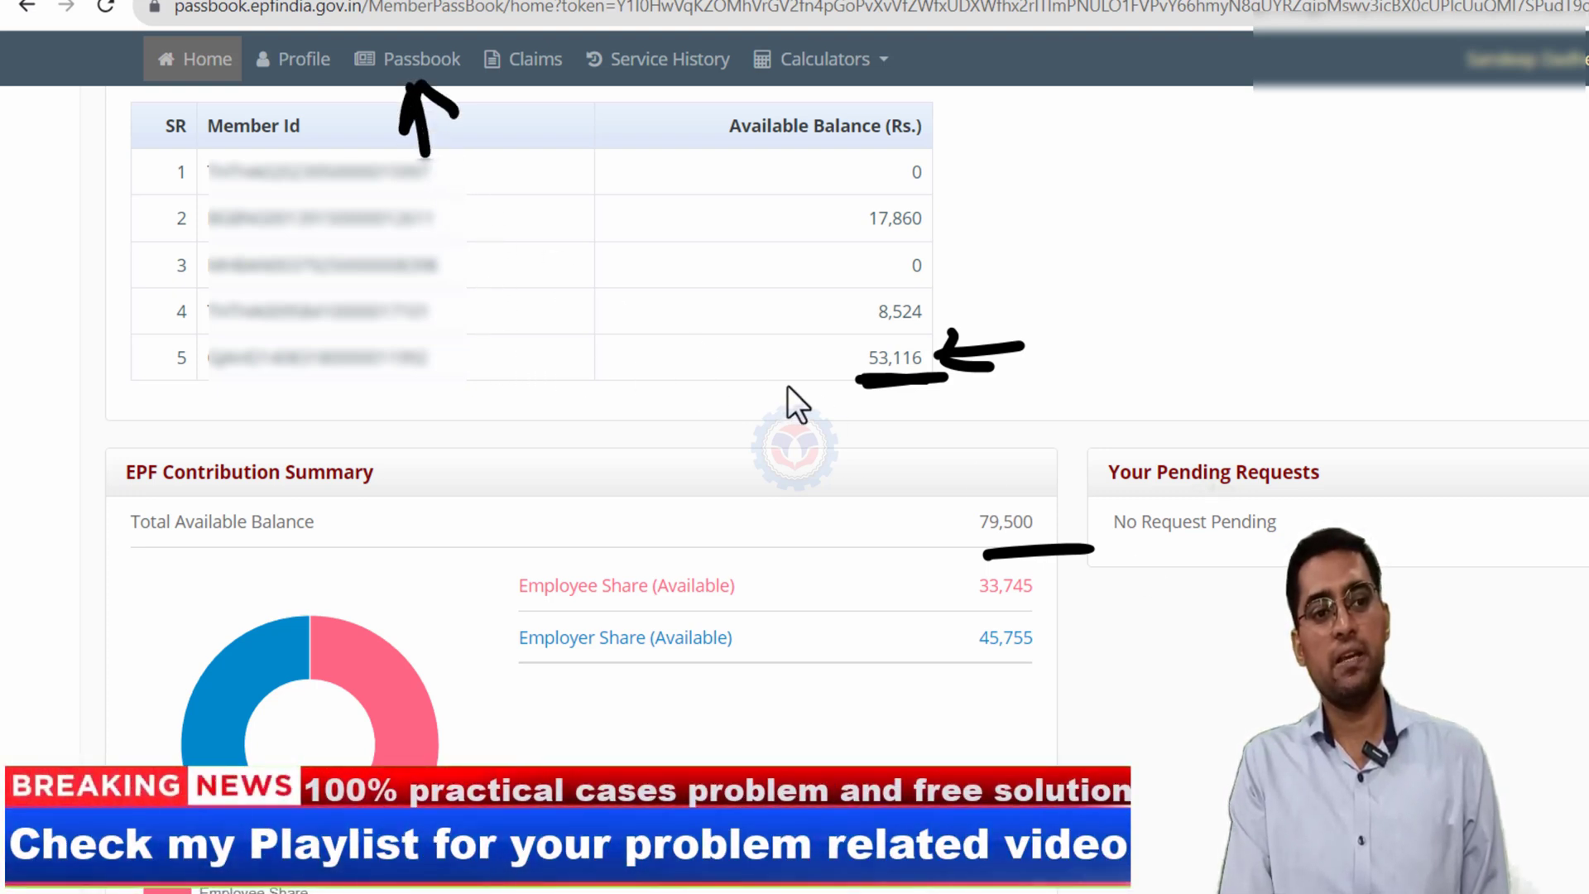
pyautogui.moveTo(809, 361); pyautogui.dragTo(875, 365)
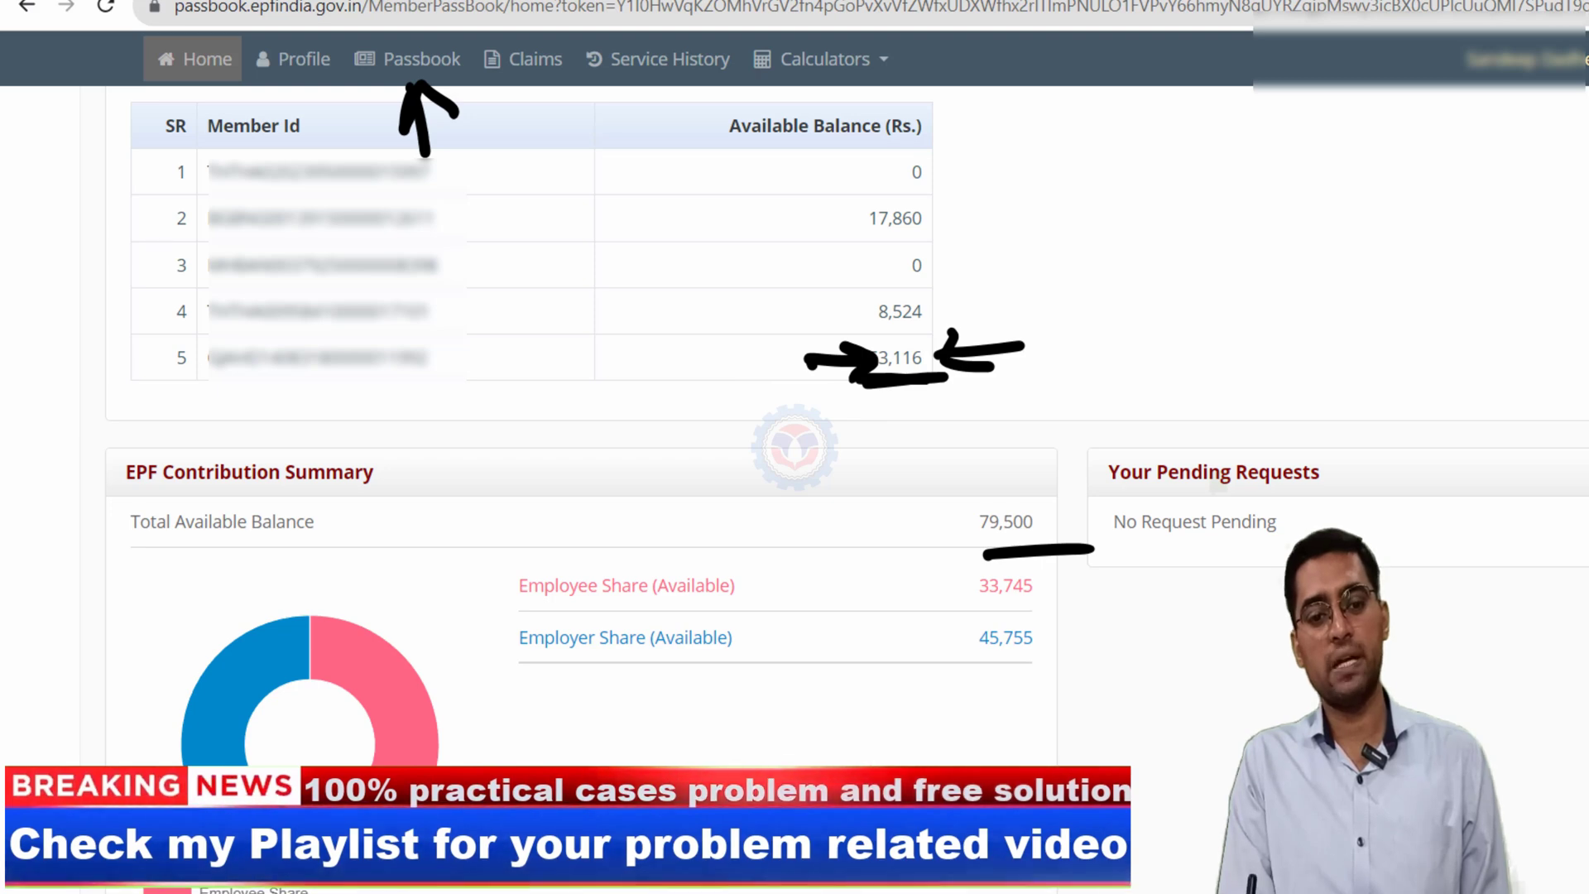
pyautogui.press('e')
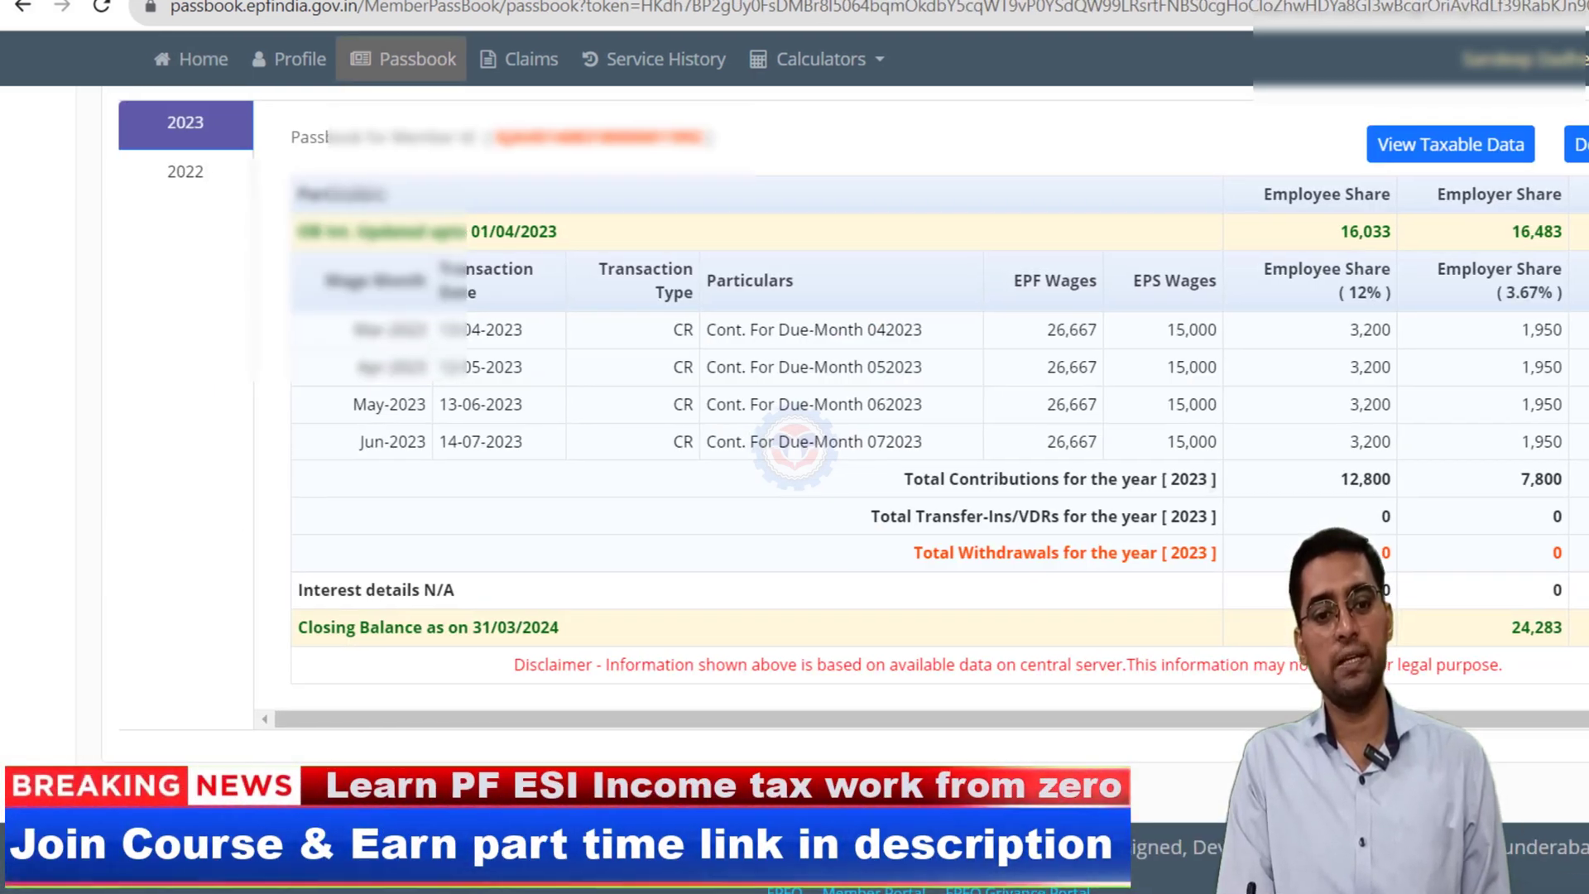
# - Underline the Employee Share heading, mark its closing balance with boxes, a circle and arrows, clear the marks, and return to the claim form
pyautogui.moveTo(1274, 605); pyautogui.dragTo(1452, 654)
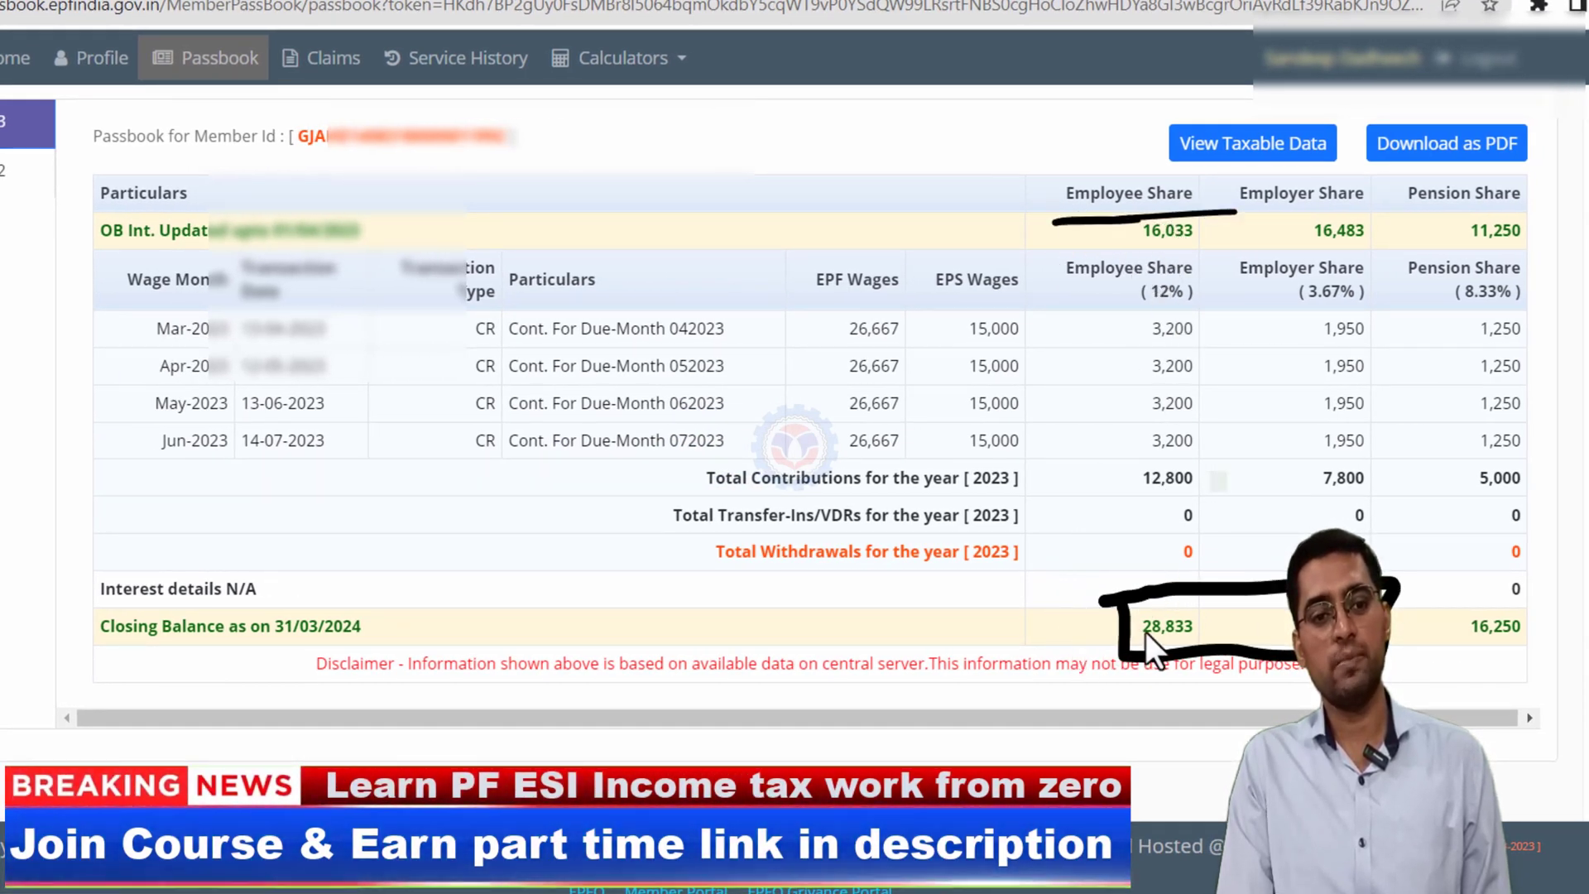
pyautogui.moveTo(1111, 544)
pyautogui.mouseDown()
pyautogui.moveTo(1135, 589)
pyautogui.moveTo(1071, 634)
pyautogui.mouseUp()
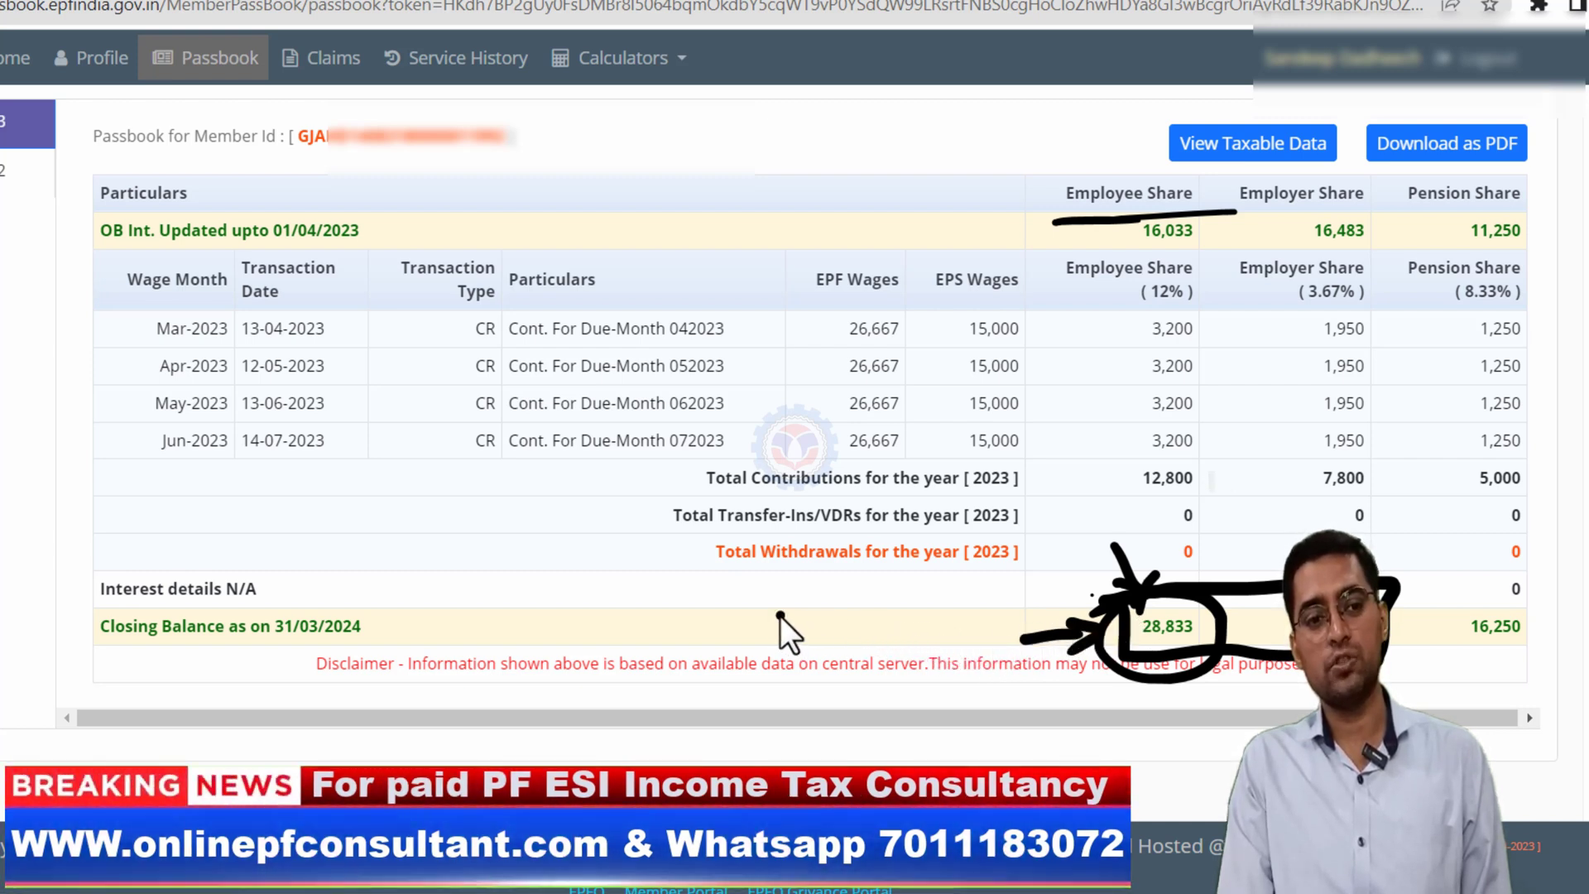
pyautogui.moveTo(779, 615); pyautogui.dragTo(883, 626)
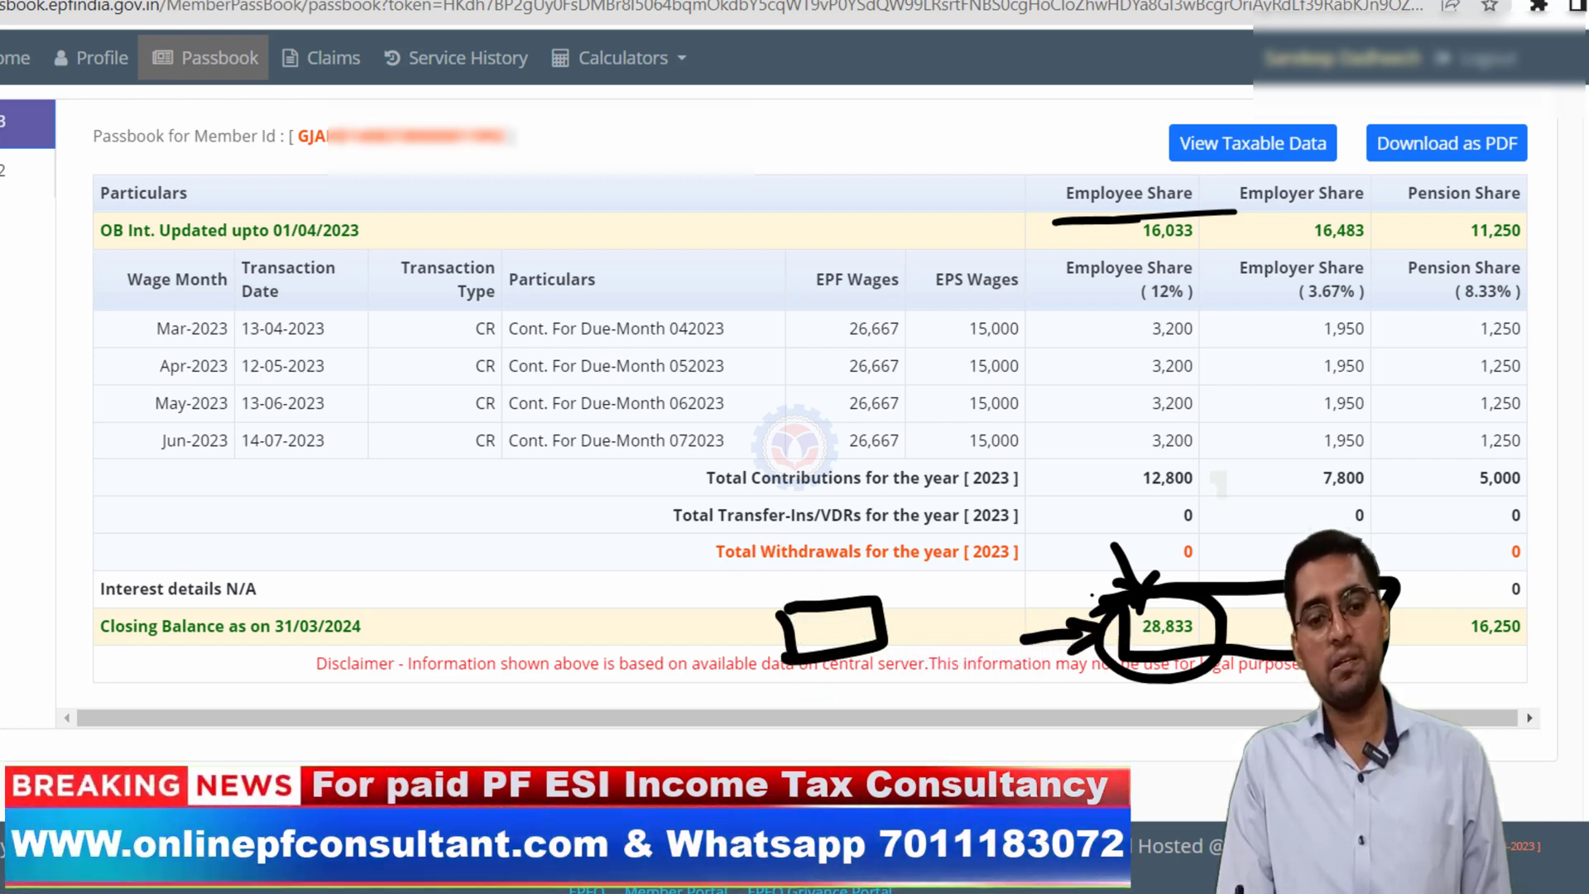
pyautogui.press('Escape')
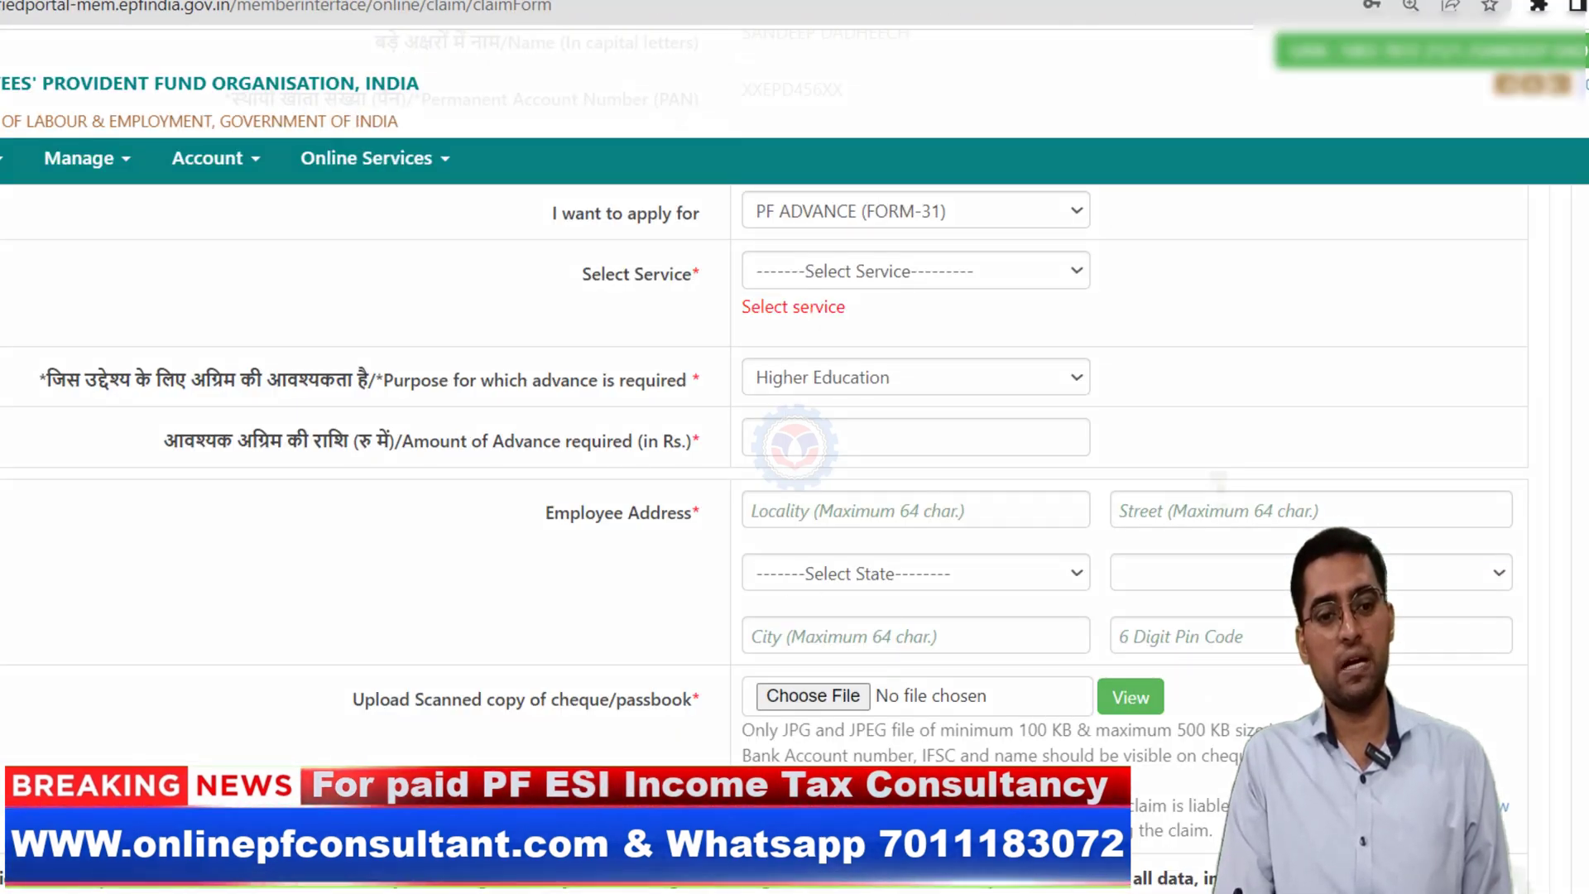
# - Handwrite "28,000" beside the advance amount field and "15000" both over the field and next to its label
pyautogui.moveTo(1131, 419); pyautogui.dragTo(1126, 457)
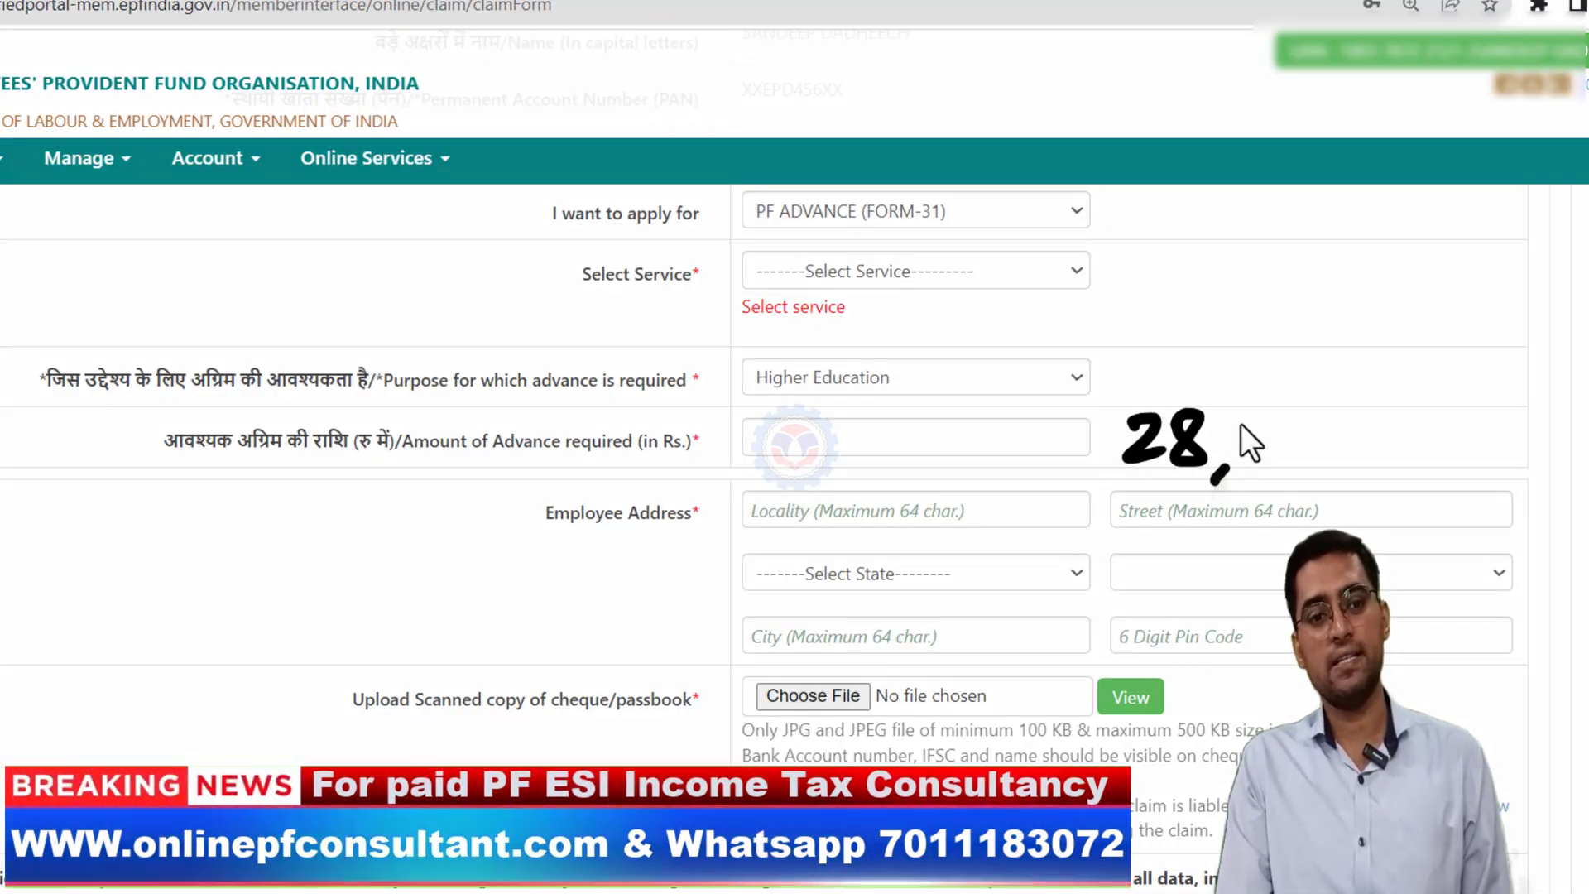
pyautogui.moveTo(1240, 426); pyautogui.dragTo(1272, 412)
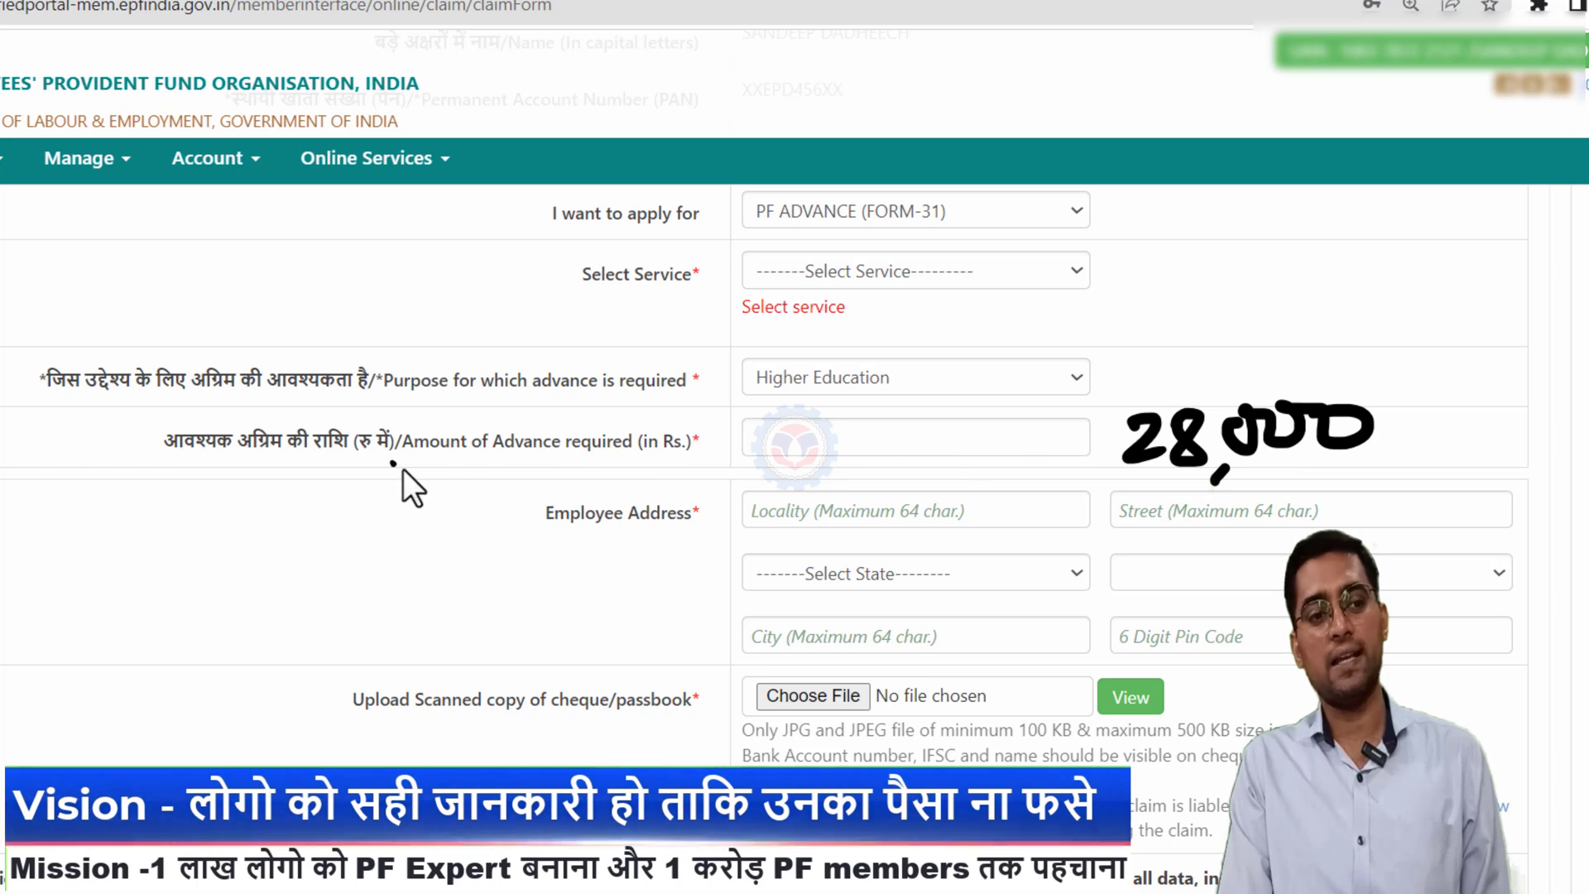
pyautogui.moveTo(424, 458)
pyautogui.mouseDown()
pyautogui.moveTo(441, 488)
pyautogui.moveTo(621, 447)
pyautogui.mouseUp()
pyautogui.moveTo(745, 417); pyautogui.dragTo(765, 460)
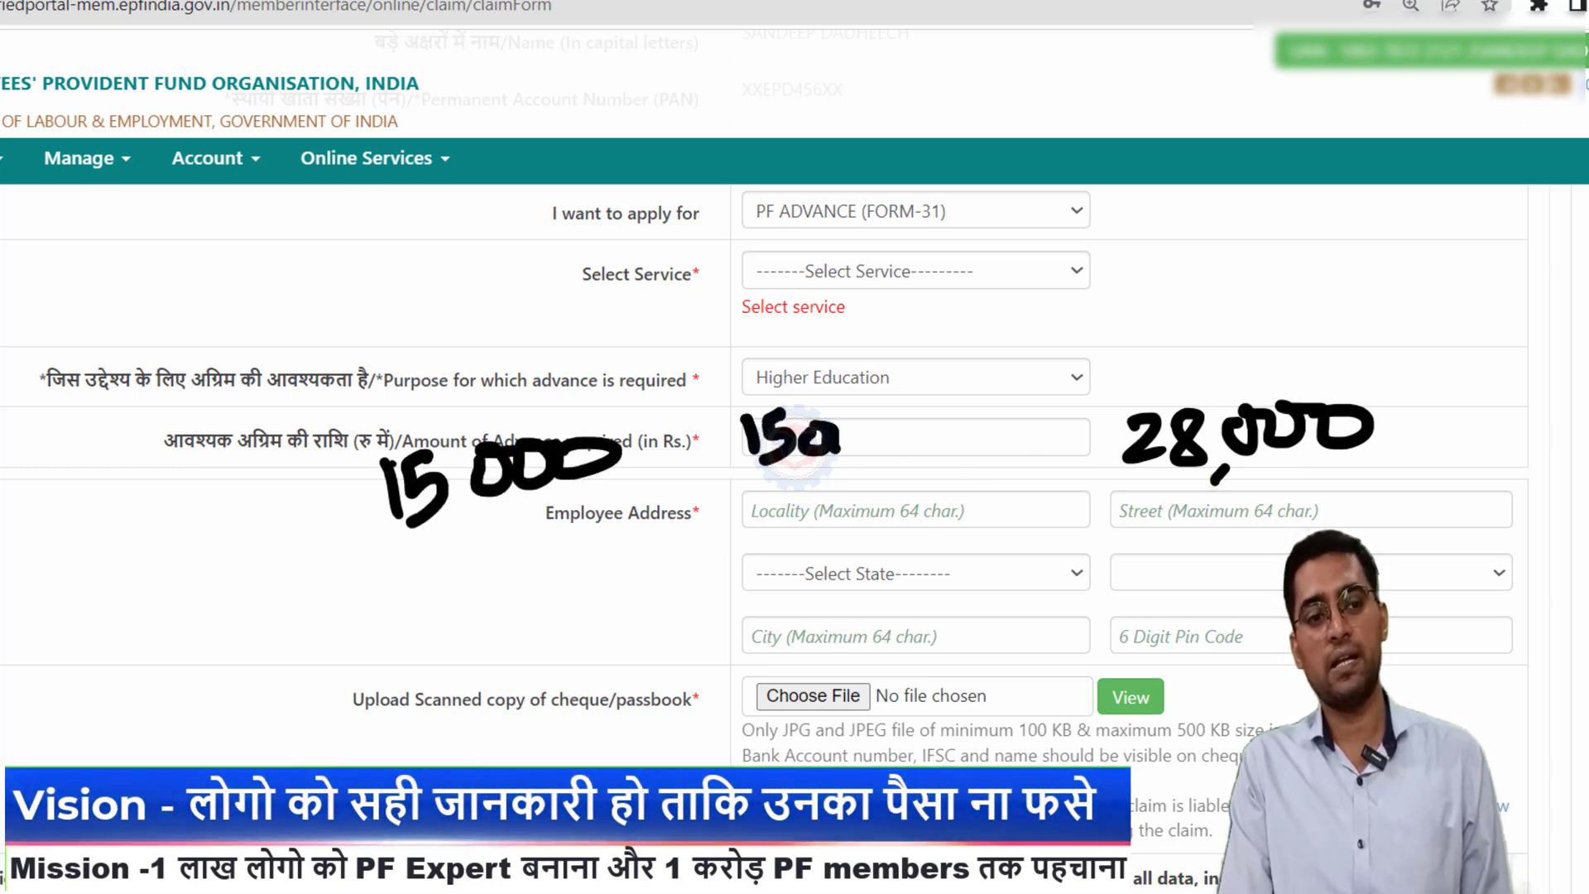
pyautogui.moveTo(951, 426); pyautogui.dragTo(898, 420)
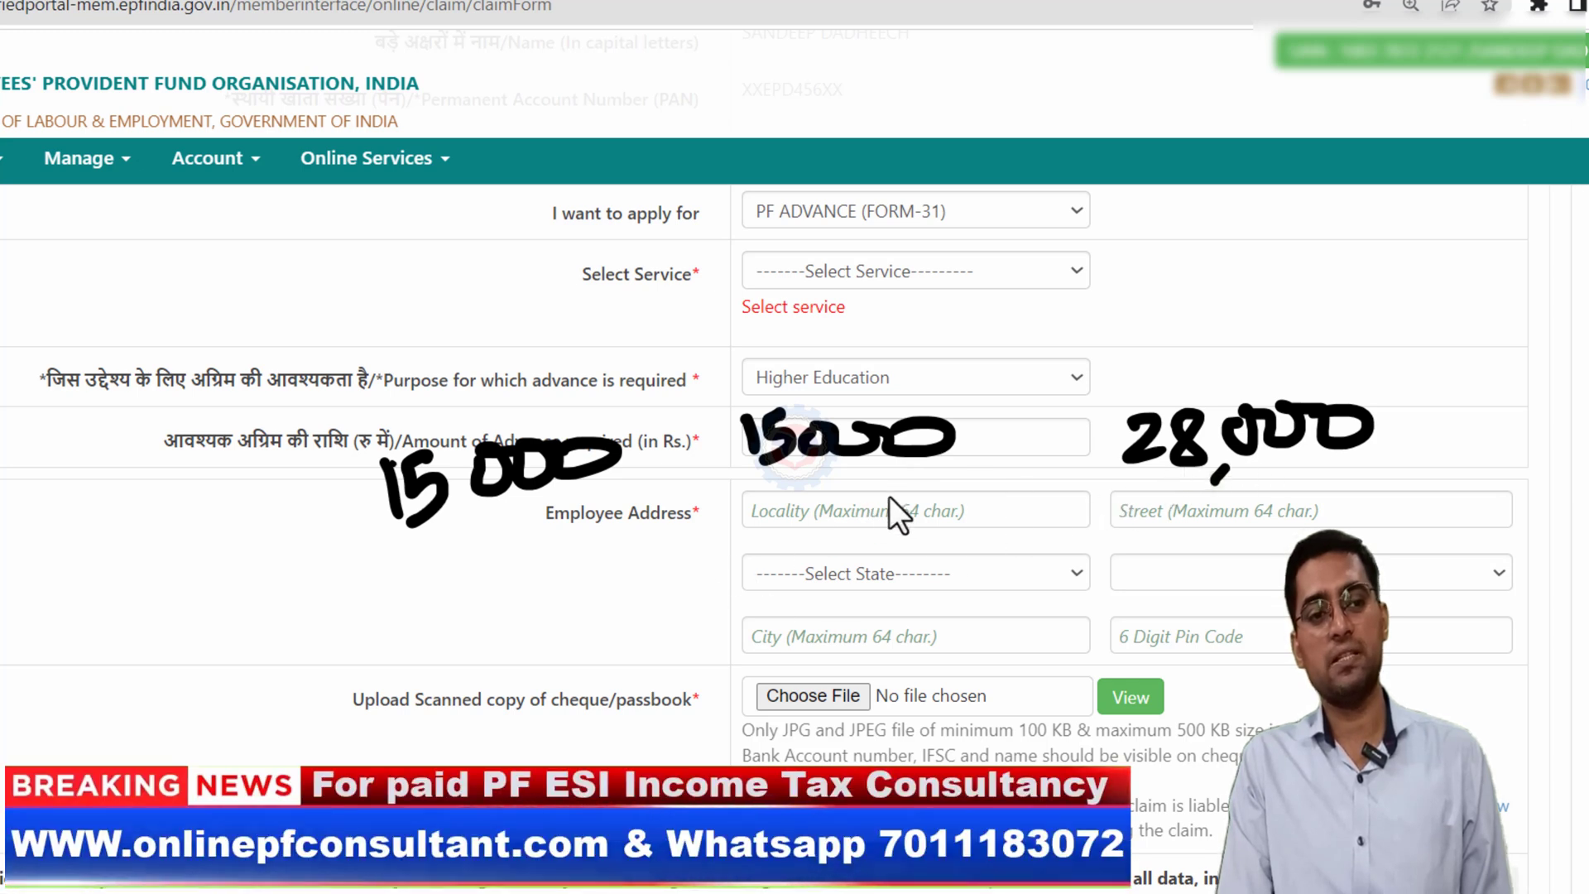
# - Draw an arrow toward the handwritten 28,000 and handwrite "25000" over the employee address fields
pyautogui.moveTo(1058, 470)
pyautogui.mouseDown()
pyautogui.moveTo(1099, 480)
pyautogui.moveTo(1026, 512)
pyautogui.mouseUp()
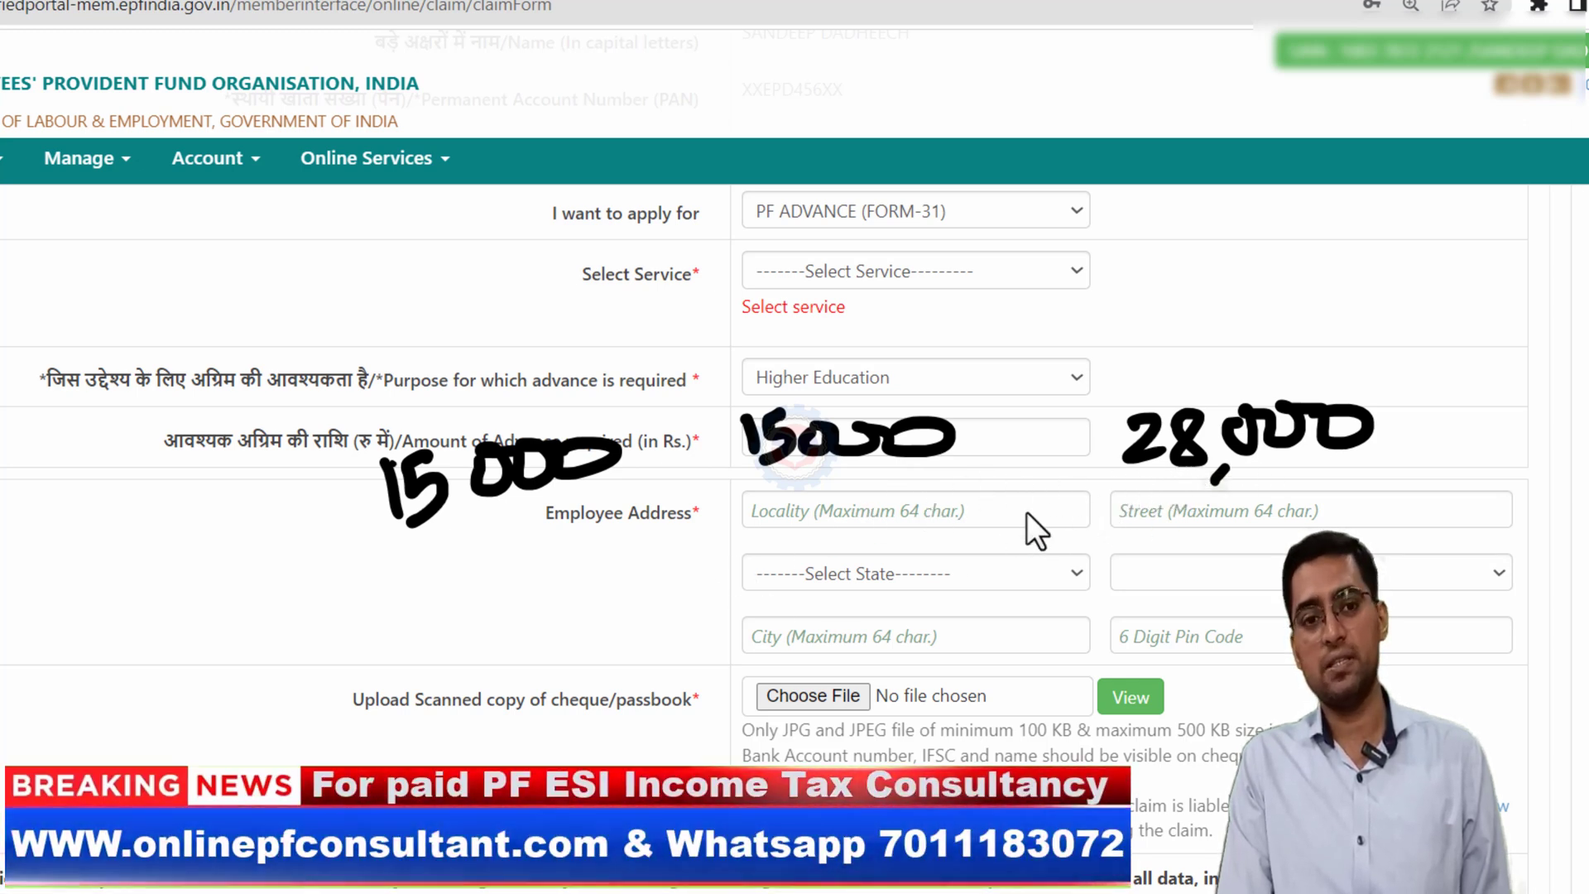
pyautogui.moveTo(1101, 477); pyautogui.dragTo(1080, 517)
pyautogui.moveTo(633, 550); pyautogui.dragTo(639, 593)
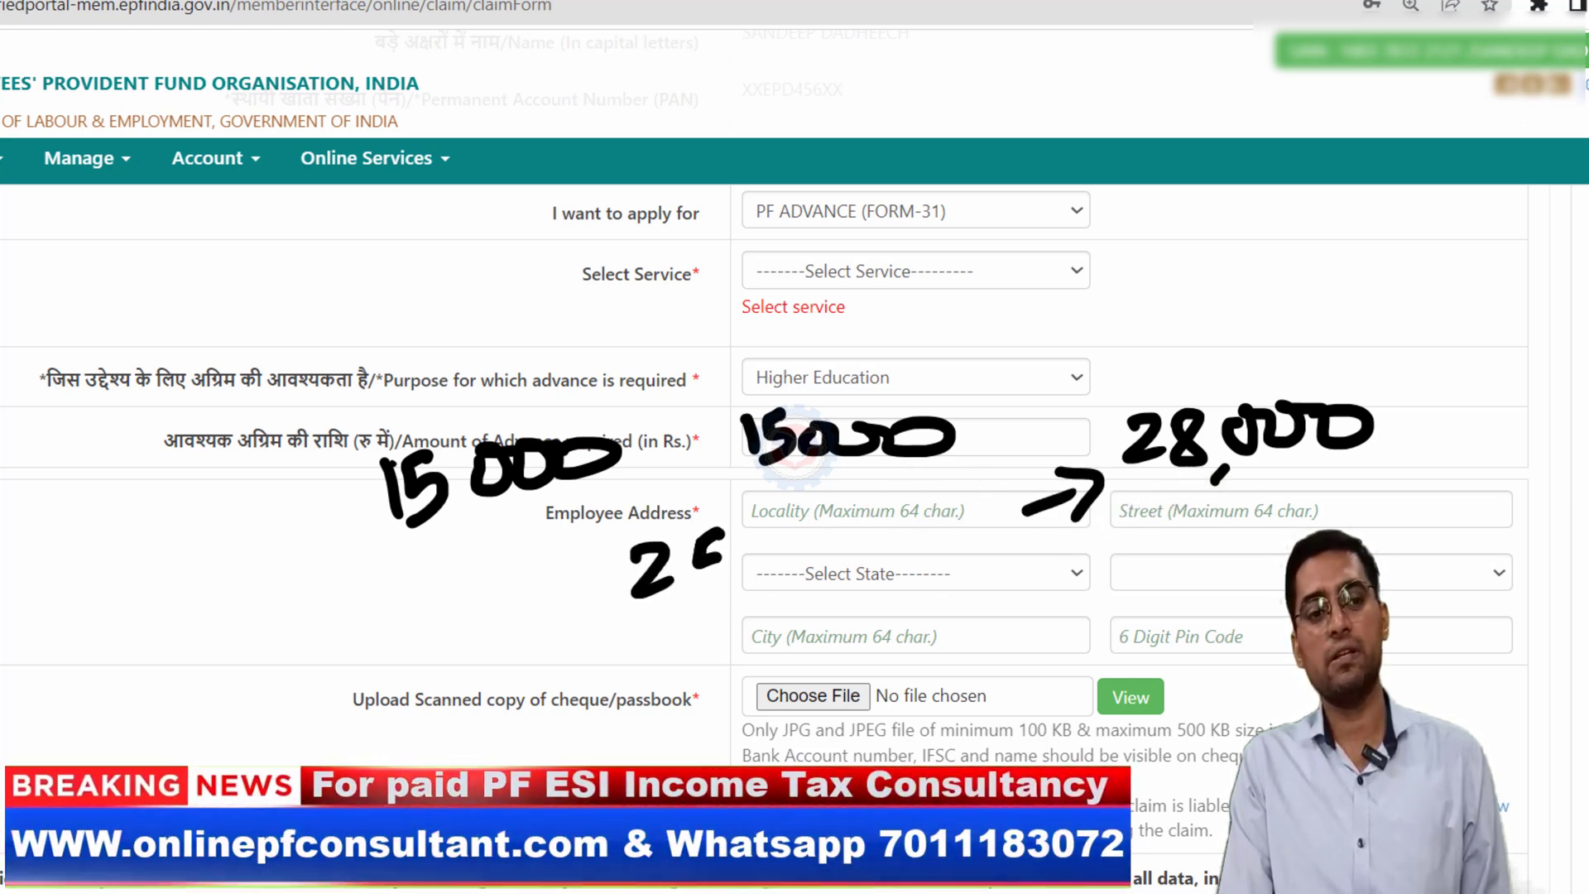
pyautogui.moveTo(790, 517)
pyautogui.mouseDown()
pyautogui.moveTo(786, 534)
pyautogui.moveTo(836, 534)
pyautogui.mouseUp()
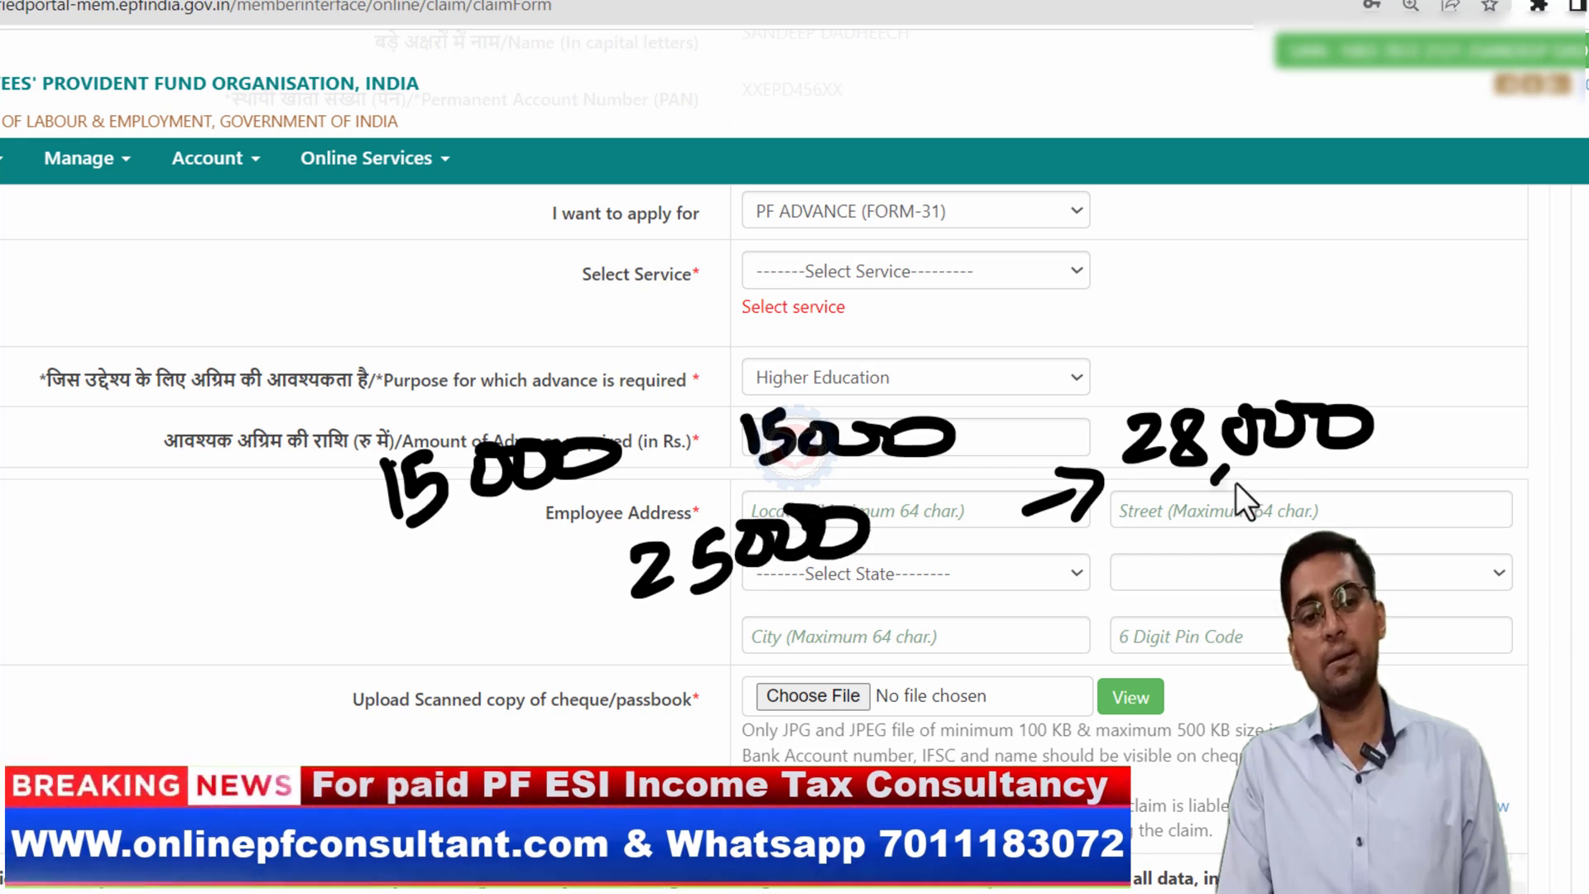
# - Underline 28,000, write and underline "14,000" beneath it, add an arrow pointing to 25000, and clear all annotations
pyautogui.moveTo(1175, 494); pyautogui.dragTo(1427, 432)
pyautogui.moveTo(1264, 496)
pyautogui.mouseDown()
pyautogui.moveTo(1271, 550)
pyautogui.moveTo(1342, 528)
pyautogui.mouseUp()
pyautogui.moveTo(1338, 497); pyautogui.dragTo(1342, 551)
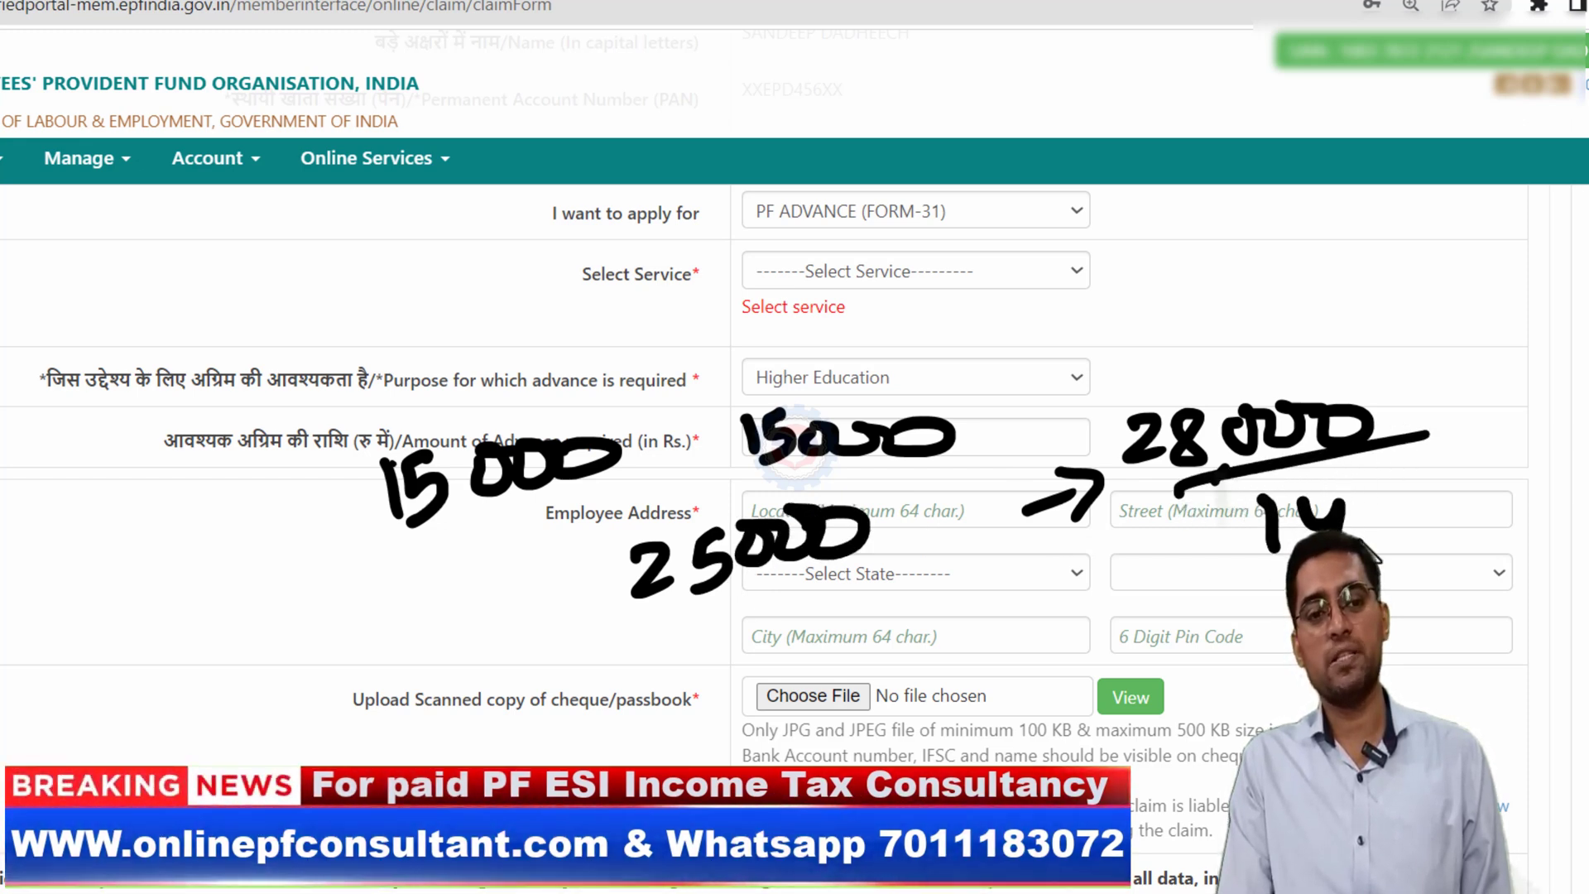
pyautogui.moveTo(1416, 506); pyautogui.dragTo(1390, 505)
pyautogui.moveTo(1444, 497); pyautogui.dragTo(1481, 496)
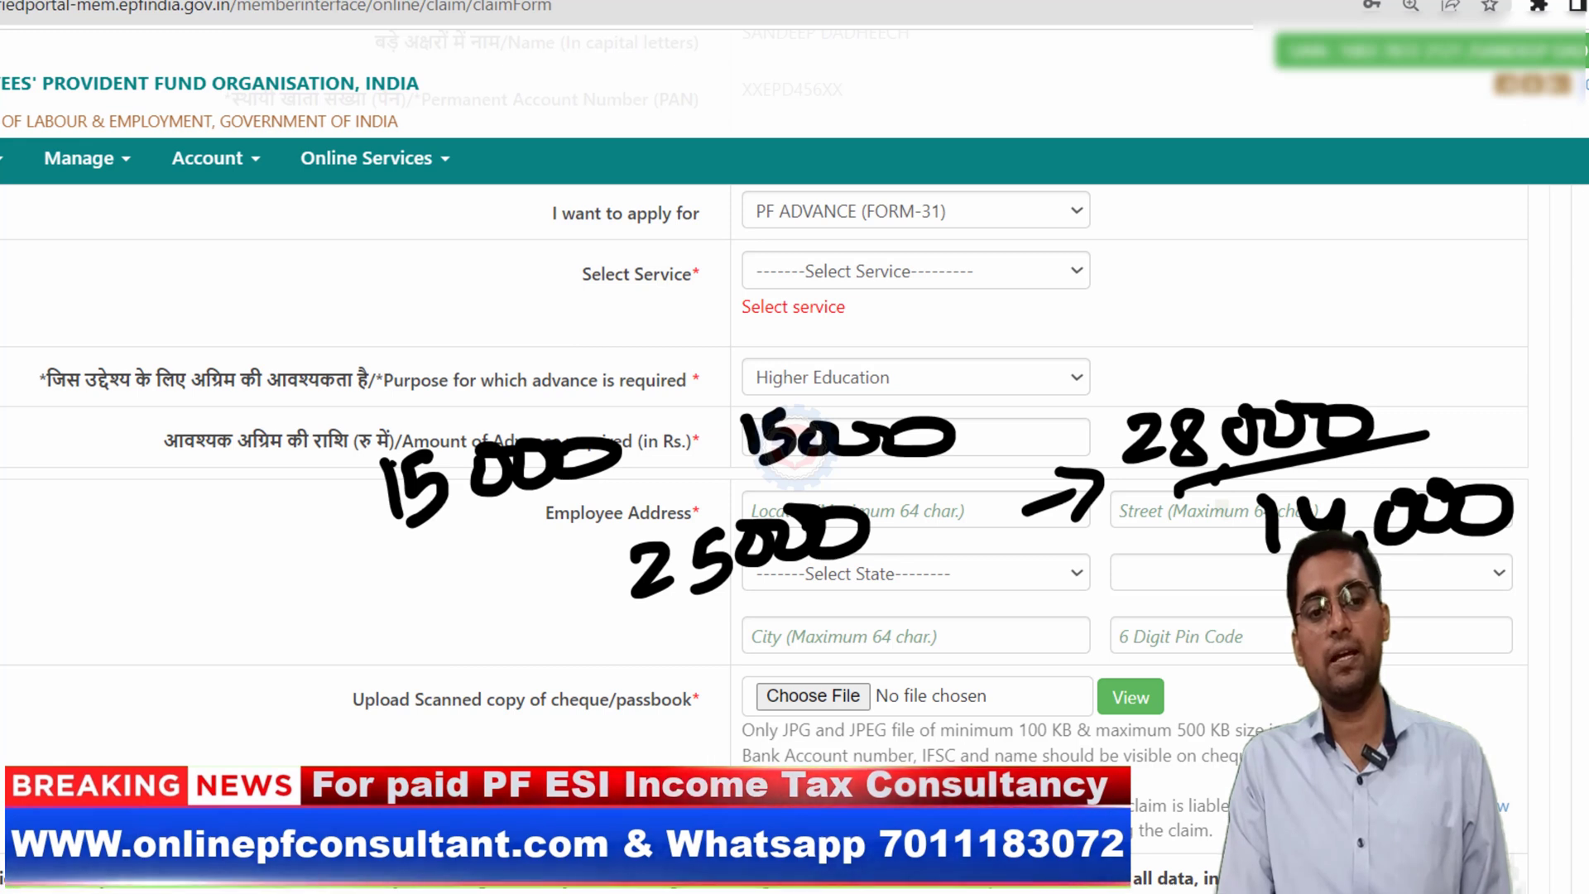
pyautogui.moveTo(1254, 584); pyautogui.dragTo(1527, 536)
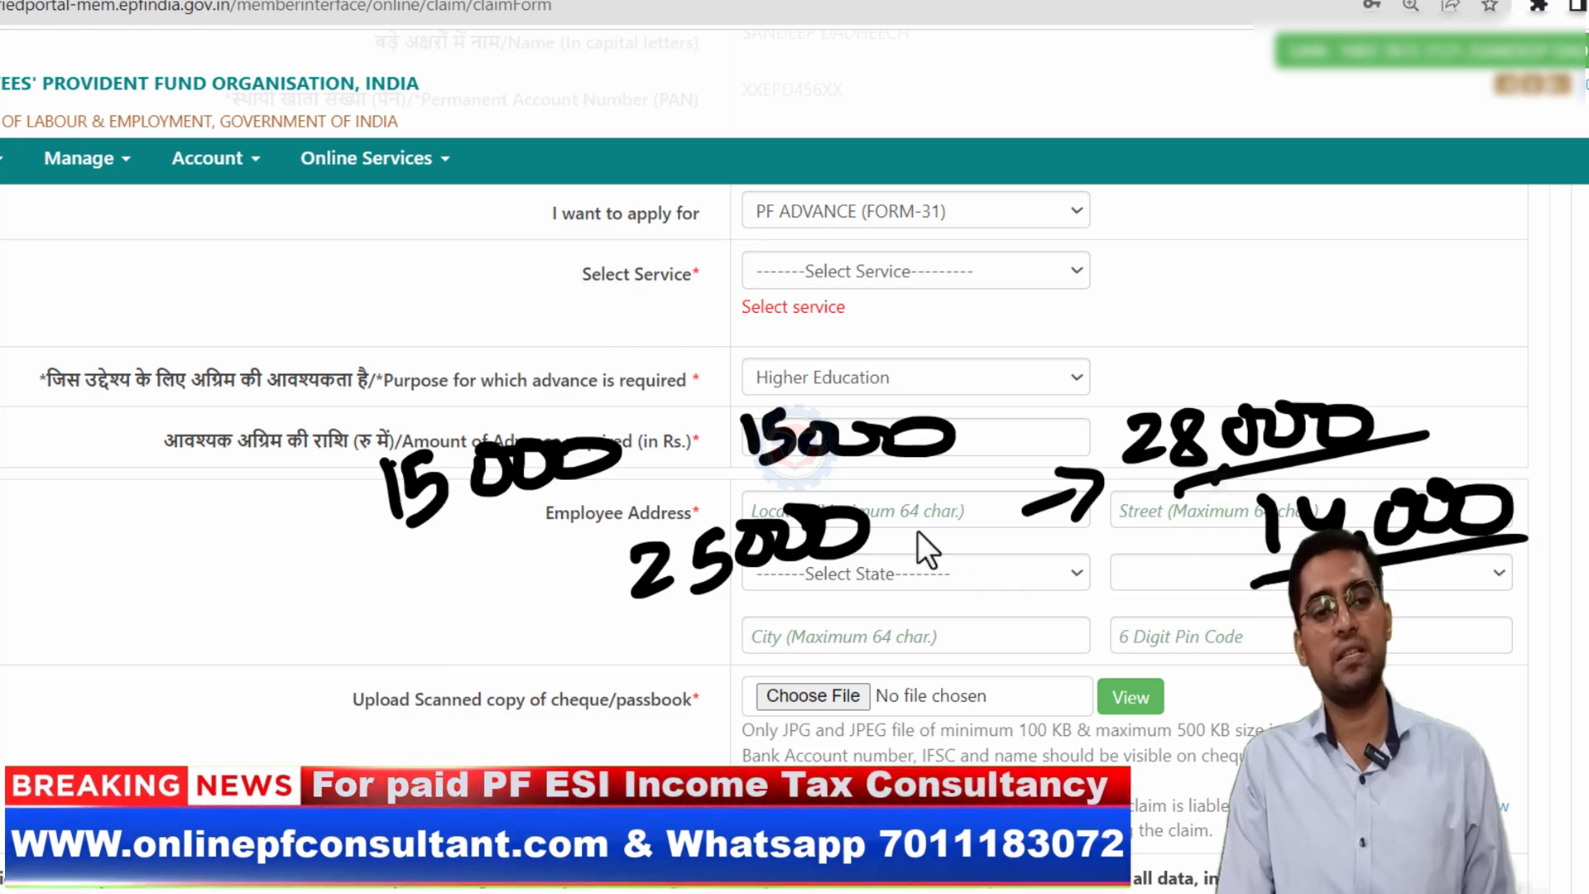
pyautogui.moveTo(897, 528)
pyautogui.mouseDown()
pyautogui.moveTo(976, 503)
pyautogui.moveTo(950, 549)
pyautogui.mouseUp()
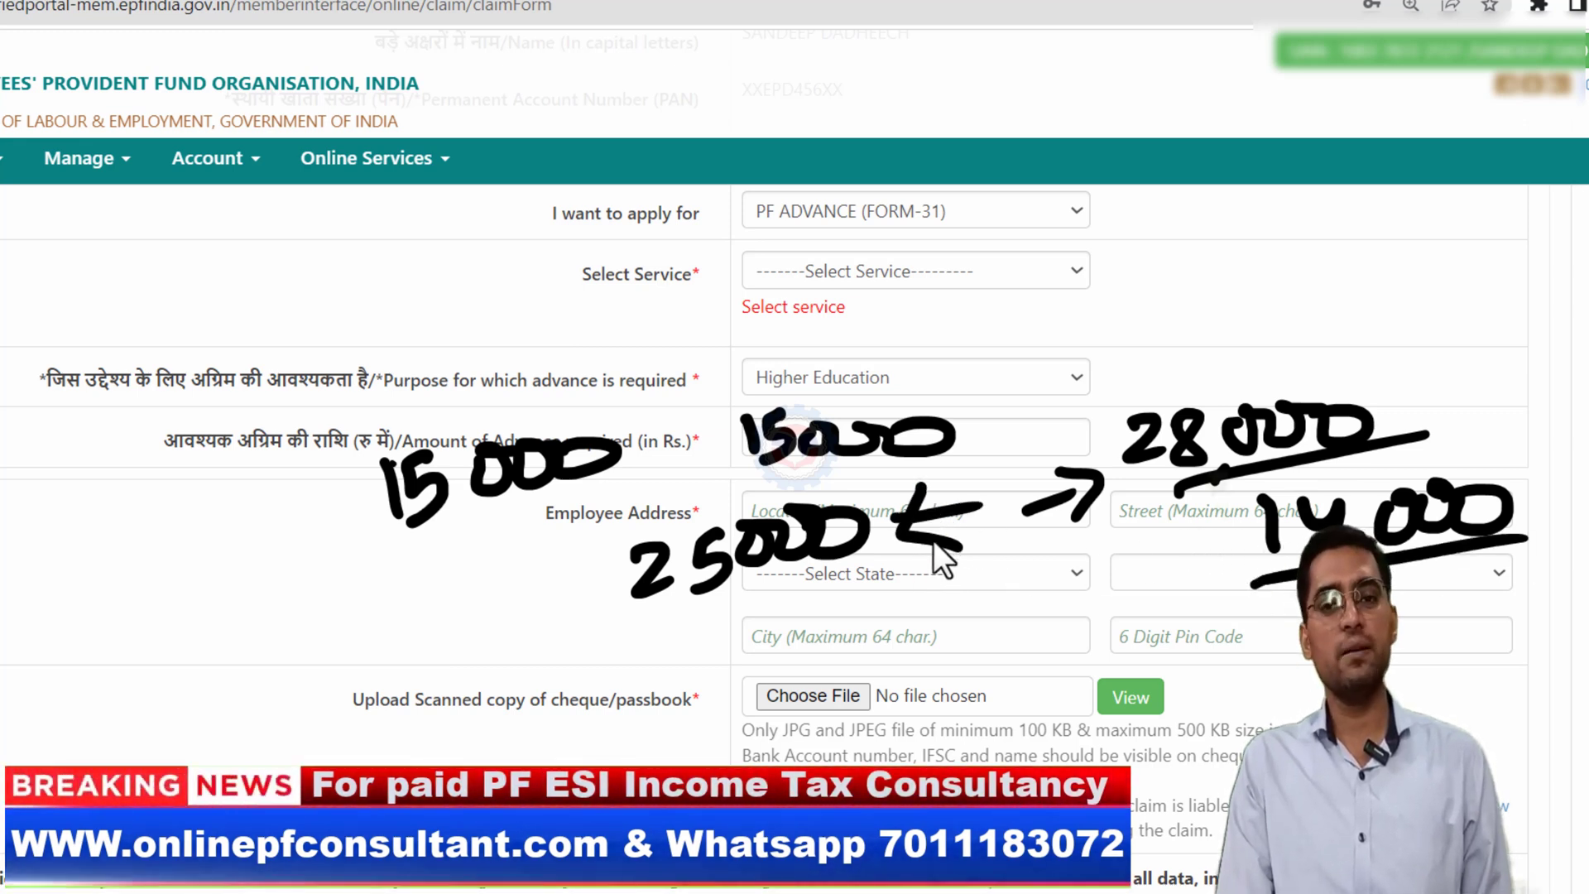
pyautogui.press('Escape')
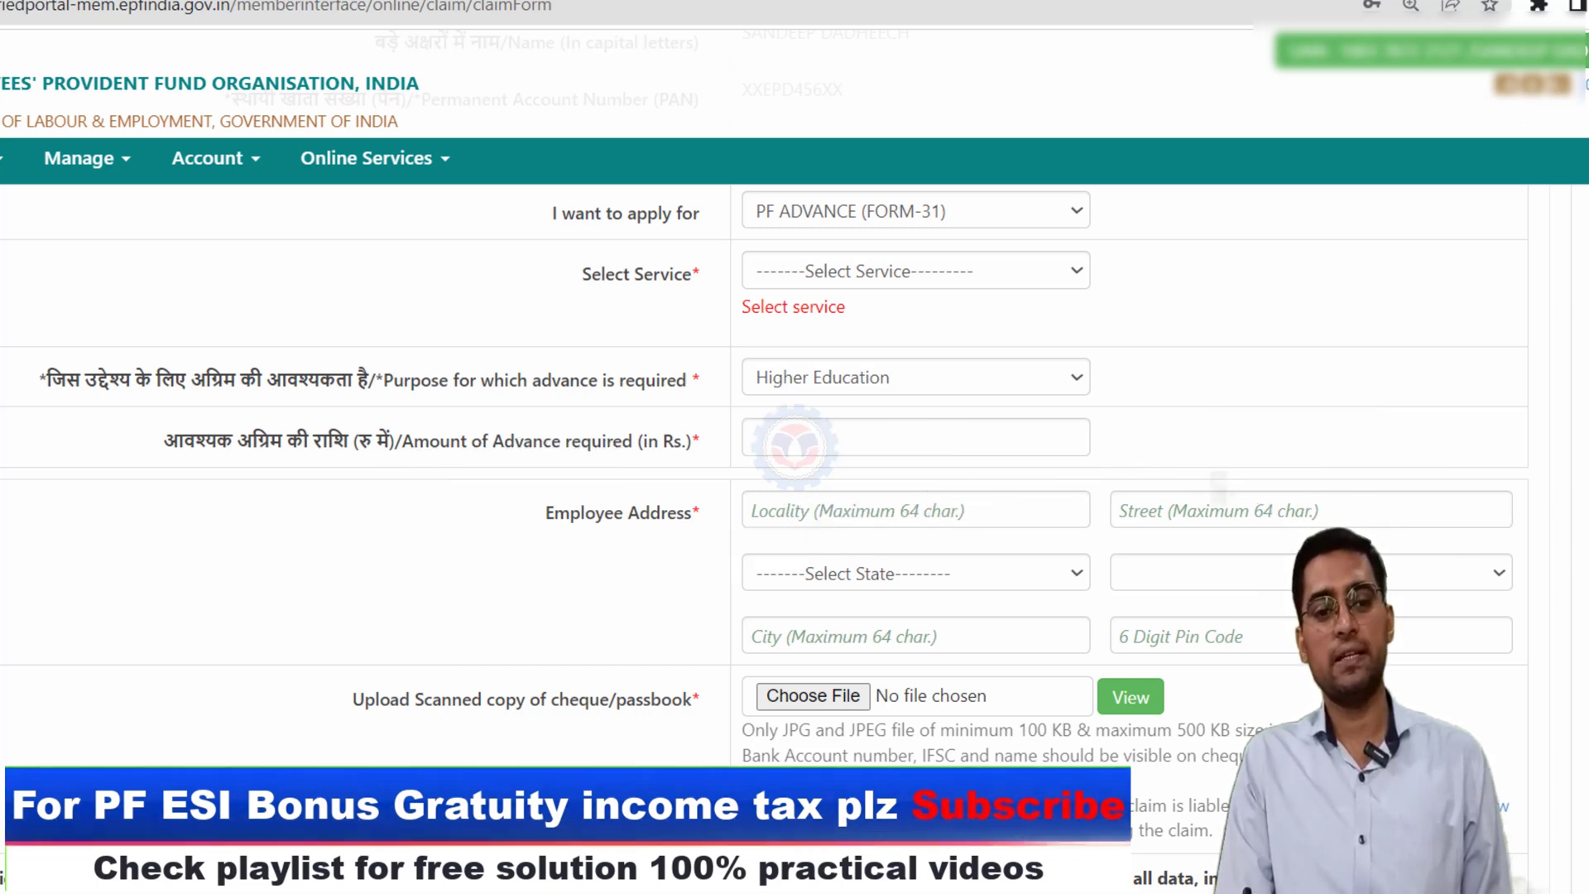
# - Mark the Para 68K heading and its education certificate requirement in the Form 31 rules PDF, clear the marks, and return to the claim form
pyautogui.moveTo(968, 331)
pyautogui.mouseDown()
pyautogui.moveTo(910, 385)
pyautogui.moveTo(960, 381)
pyautogui.mouseUp()
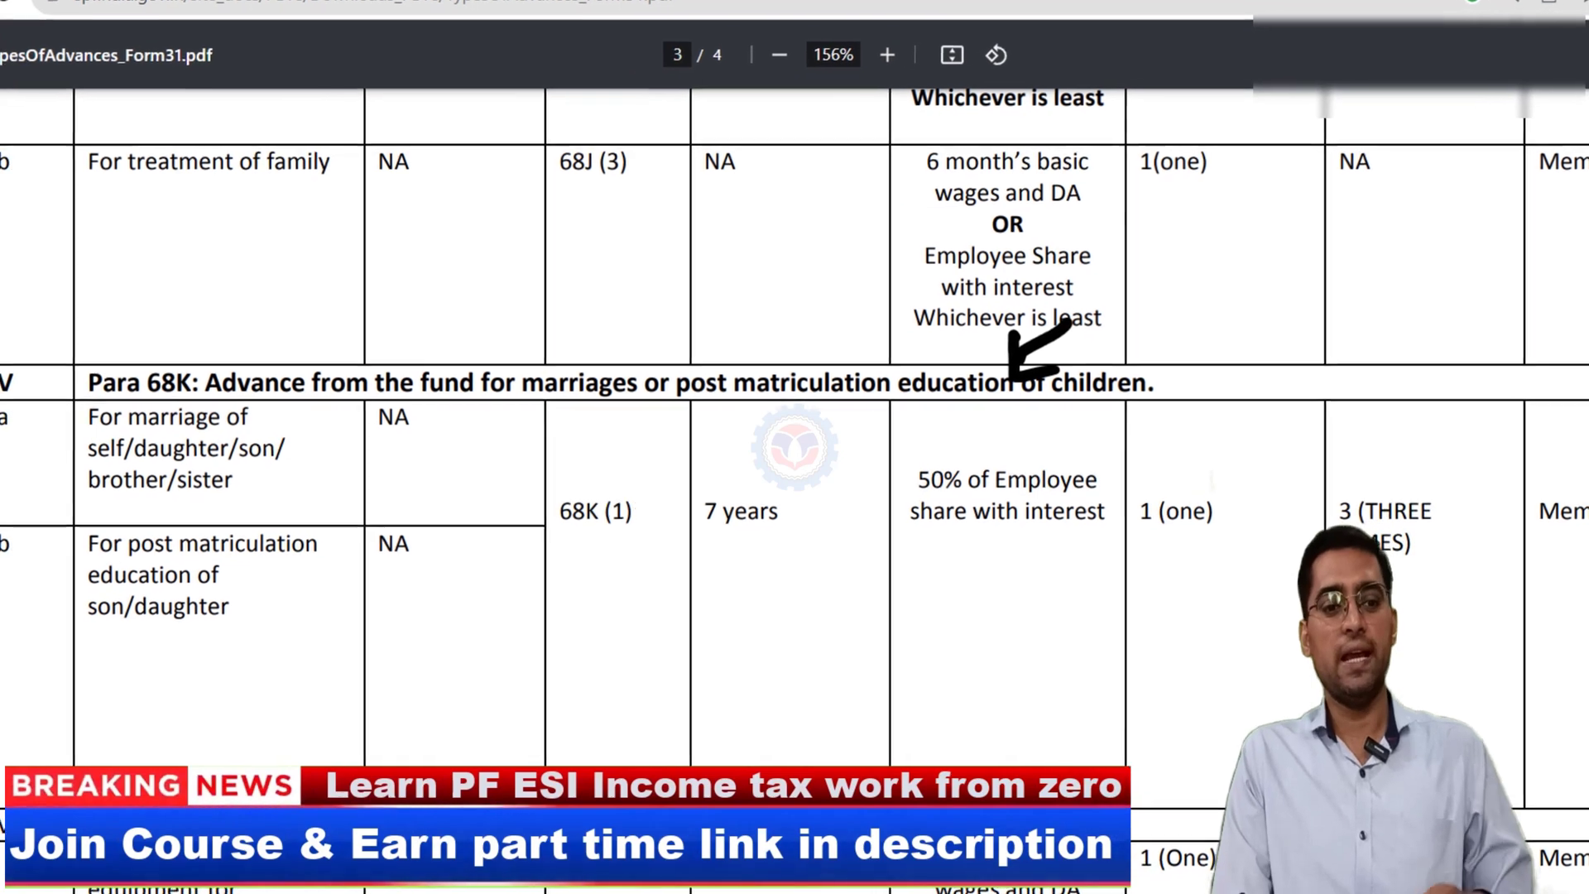
pyautogui.hscroll(5, 794, 447)
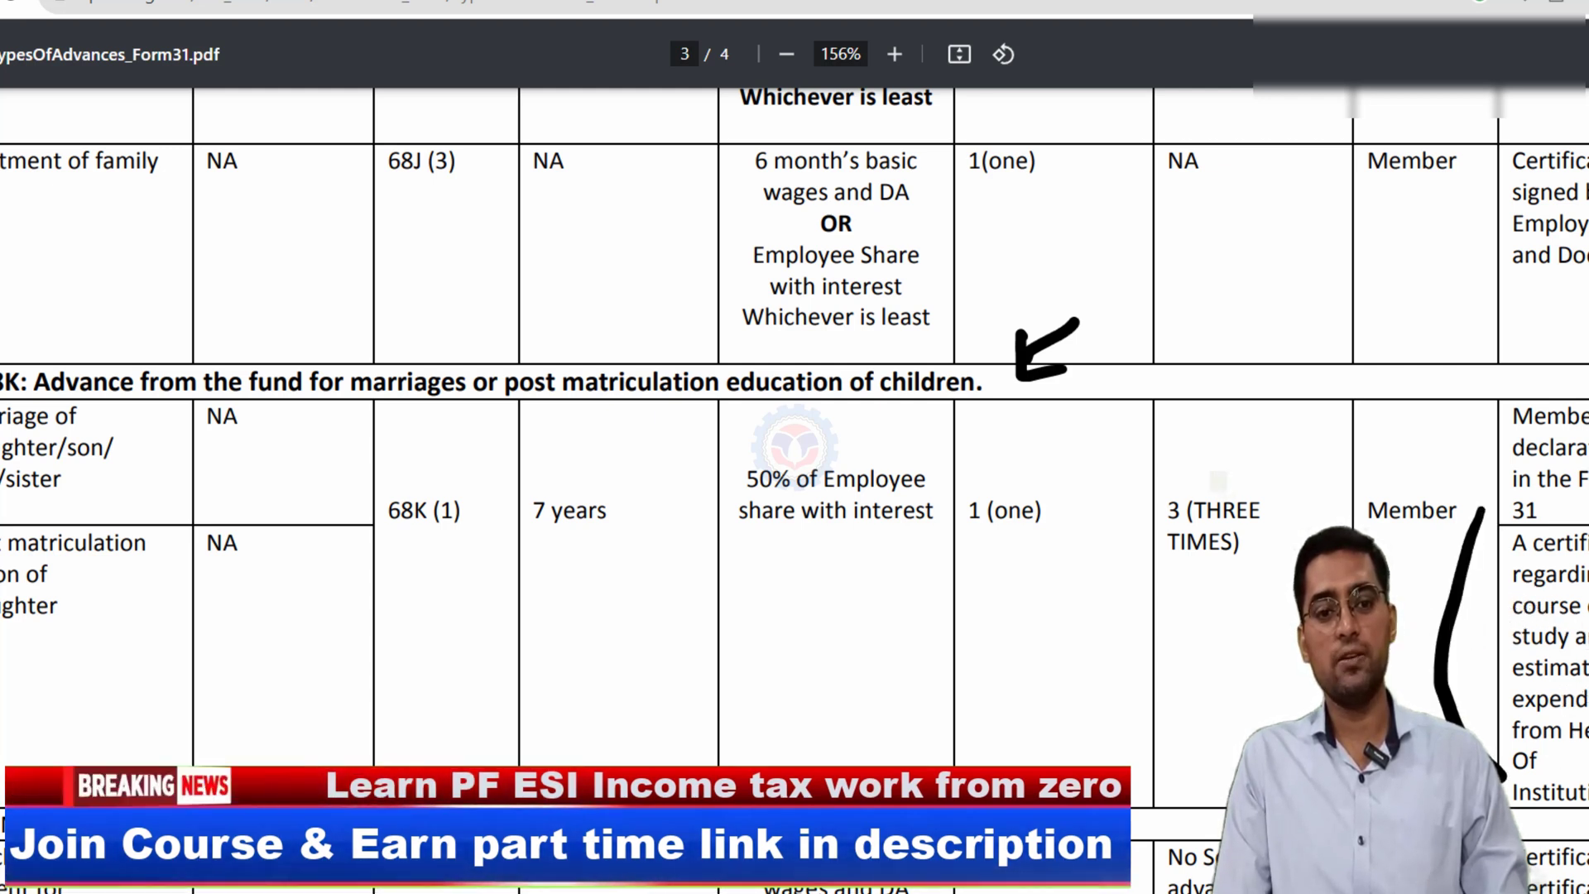
pyautogui.moveTo(1382, 611); pyautogui.dragTo(1456, 616)
pyautogui.moveTo(1422, 593)
pyautogui.mouseDown()
pyautogui.moveTo(1457, 617)
pyautogui.moveTo(1423, 632)
pyautogui.mouseUp()
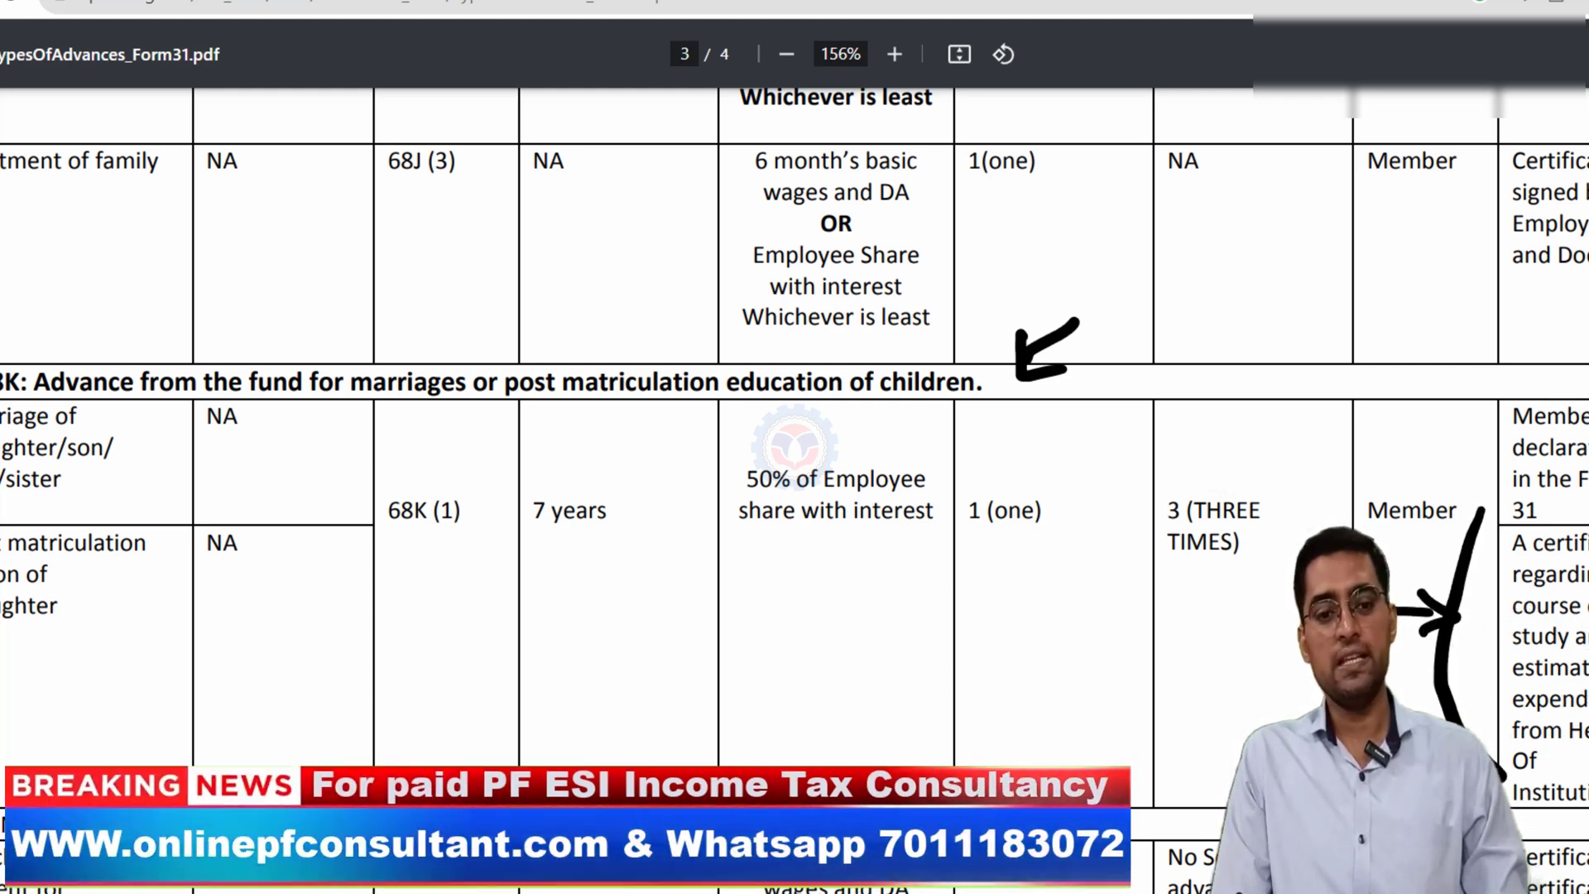
pyautogui.press('Escape')
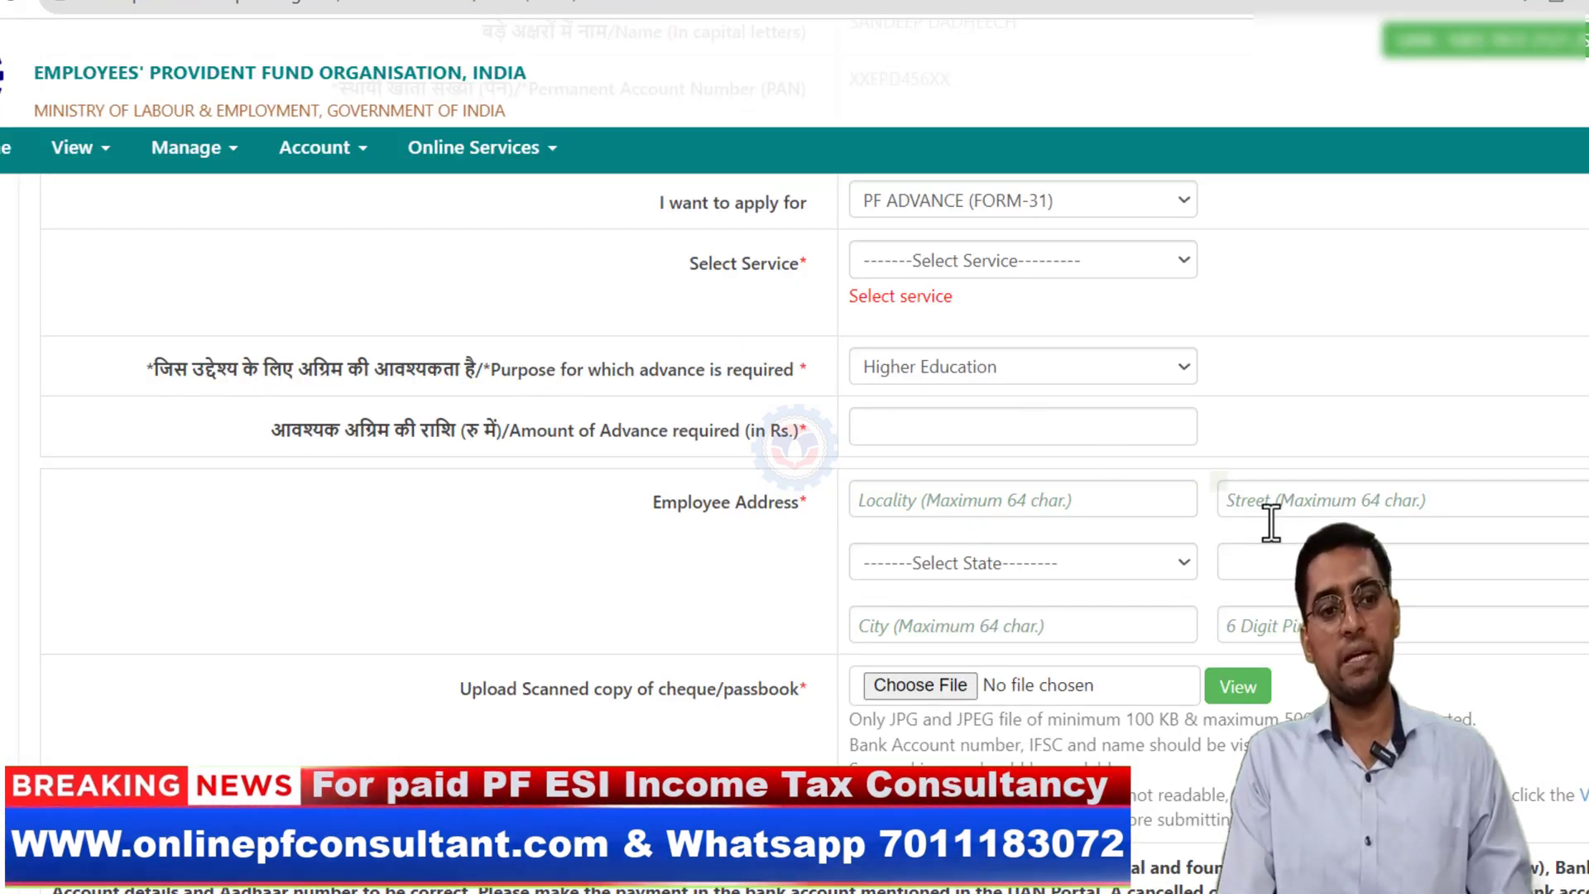
# - Handwrite "NO DOC" above the cheque/passbook upload label, underline both words, and clear the annotations
pyautogui.scroll(3, 1461, 691)
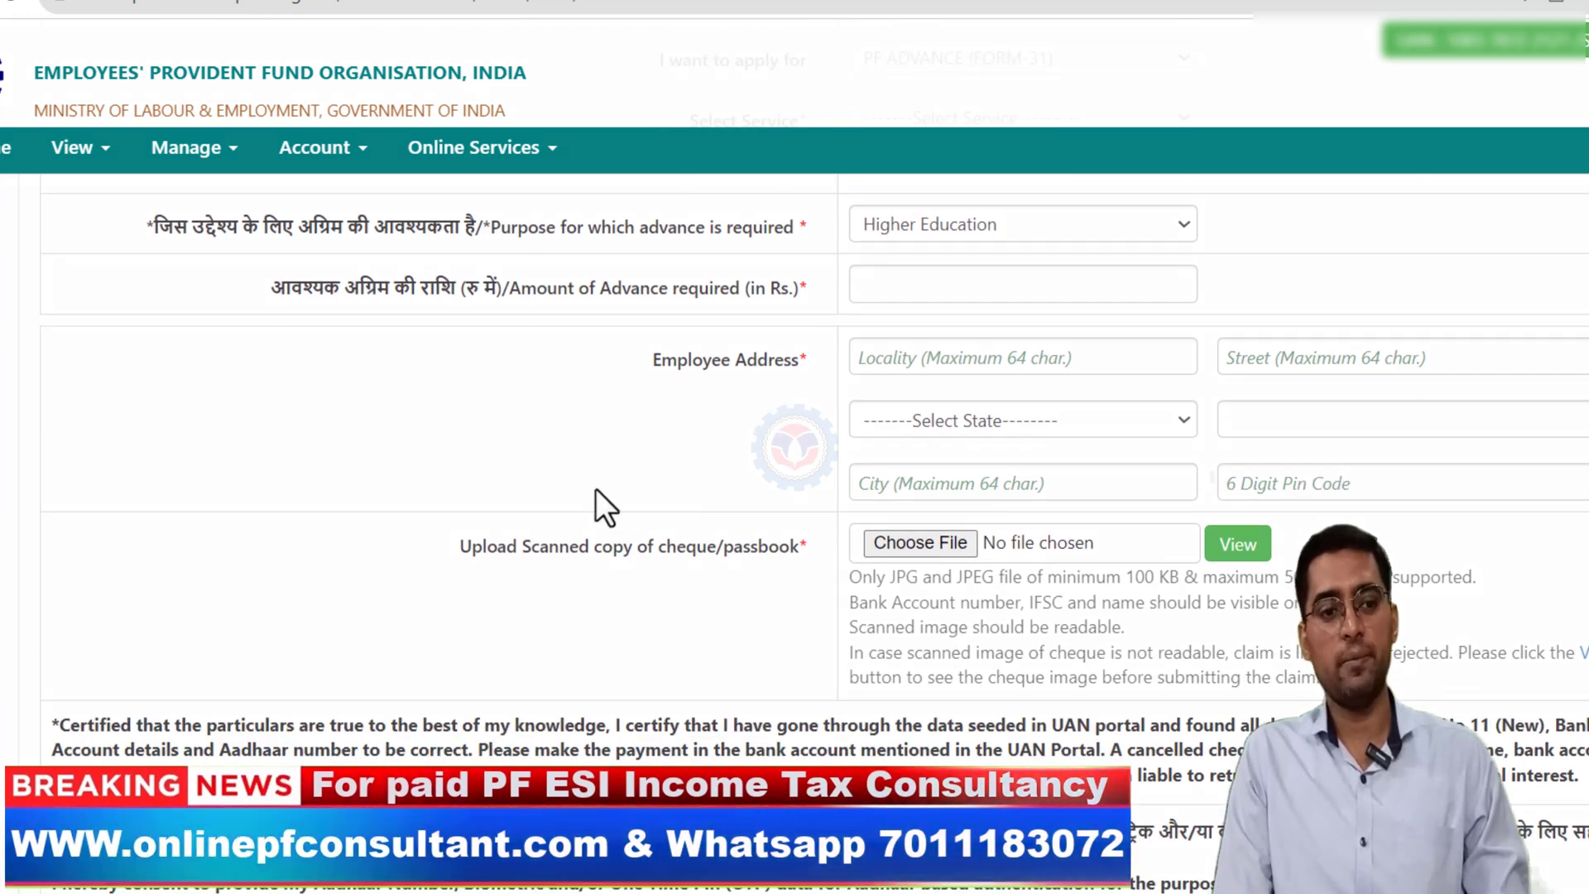
pyautogui.moveTo(502, 459); pyautogui.dragTo(528, 422)
pyautogui.moveTo(606, 442)
pyautogui.mouseDown()
pyautogui.moveTo(603, 481)
pyautogui.moveTo(573, 449)
pyautogui.mouseUp()
pyautogui.moveTo(680, 403); pyautogui.dragTo(708, 467)
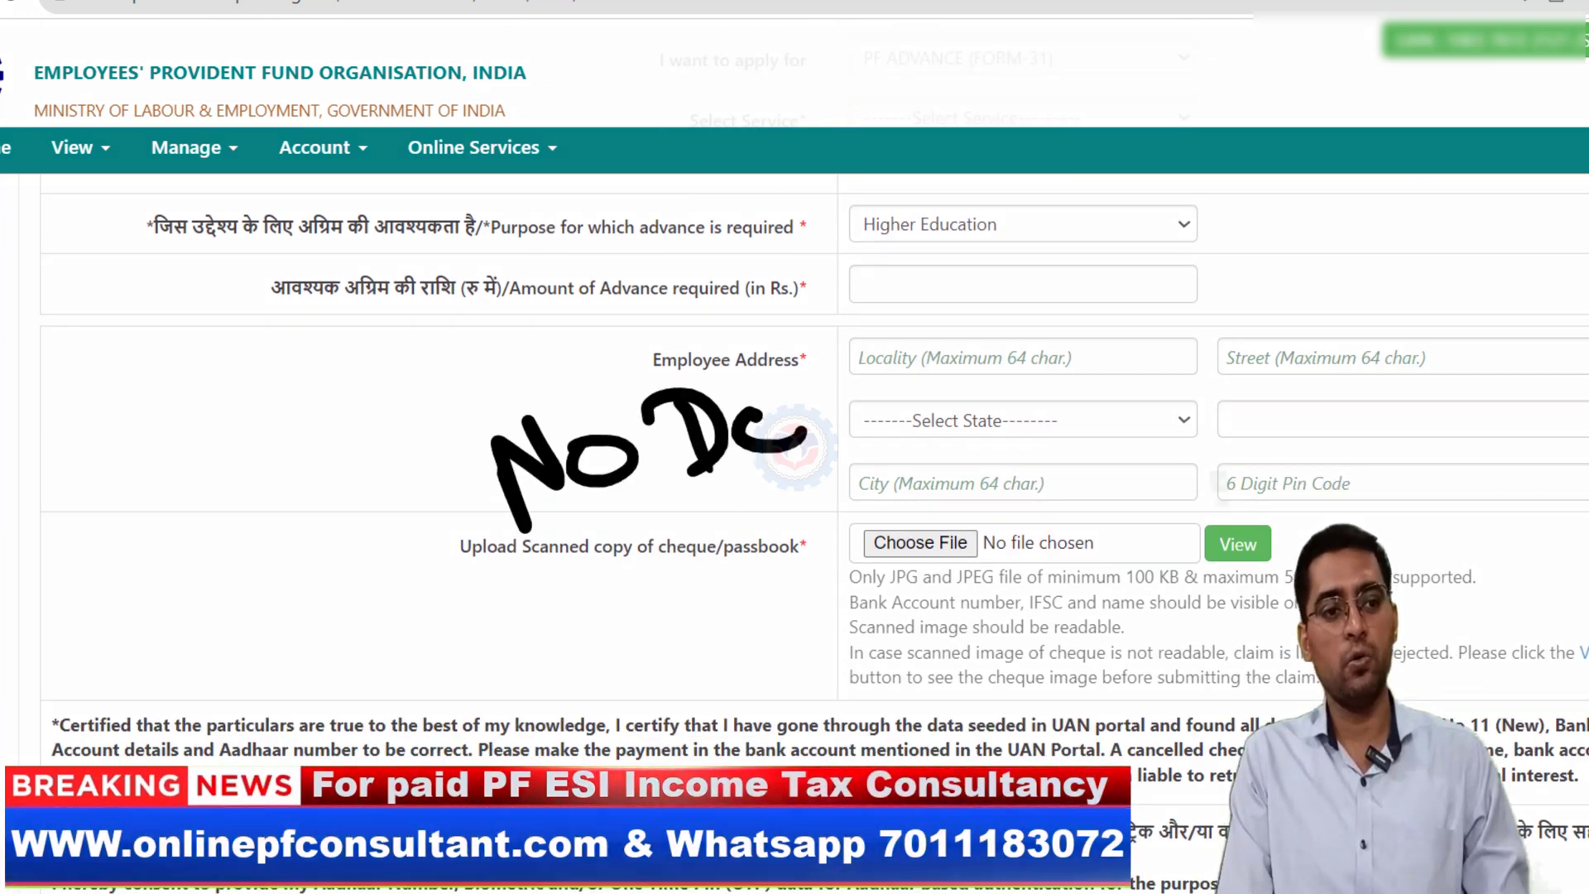
pyautogui.moveTo(807, 428); pyautogui.dragTo(782, 407)
pyautogui.moveTo(846, 363); pyautogui.dragTo(872, 416)
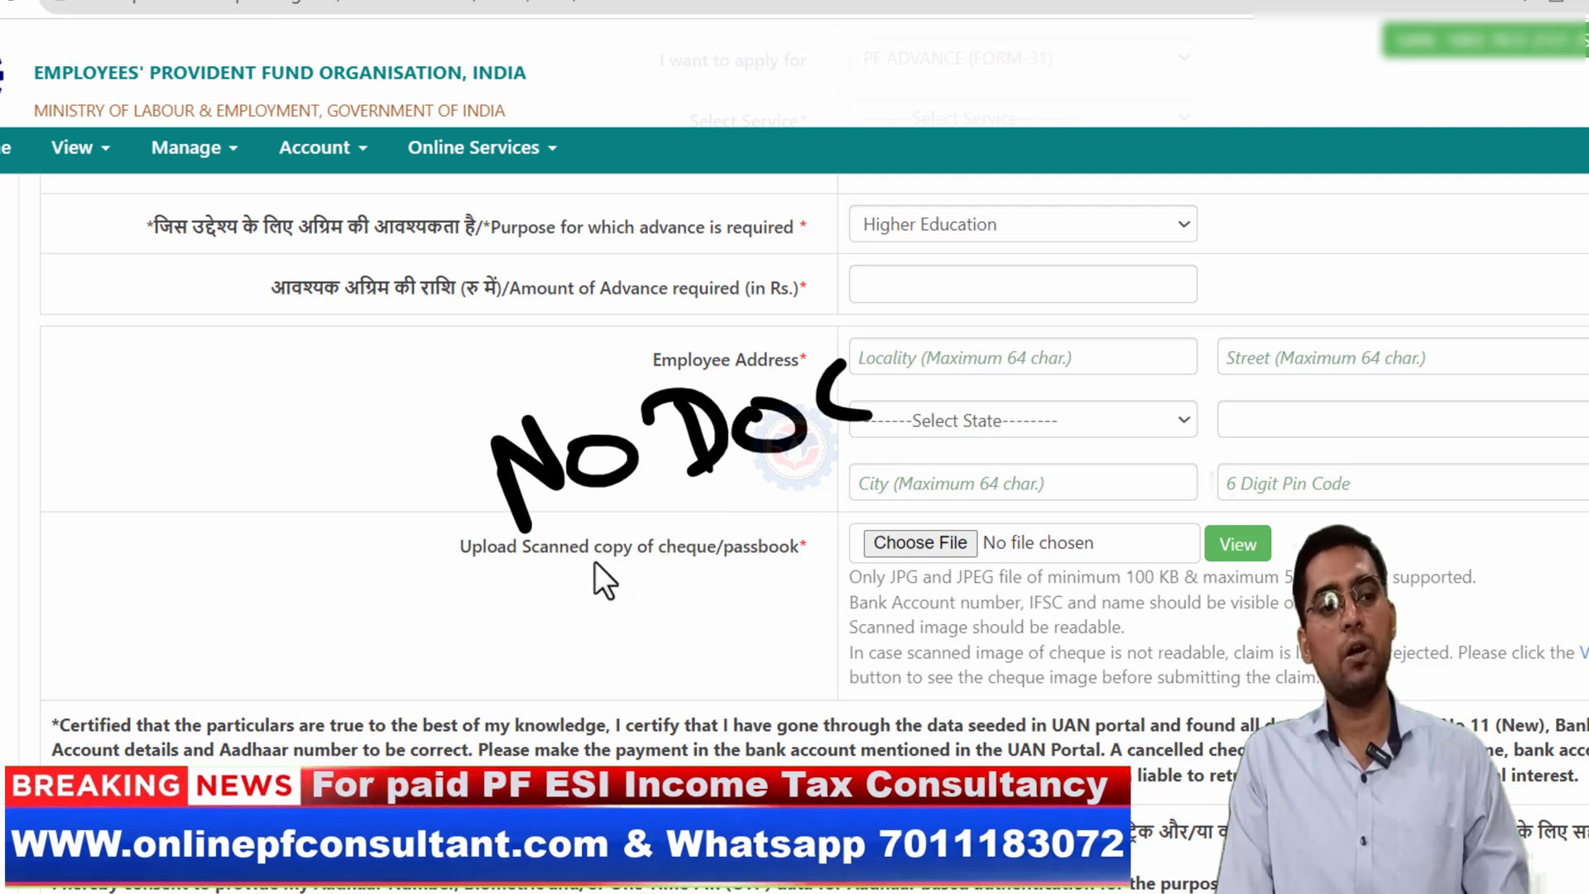
pyautogui.moveTo(506, 571); pyautogui.dragTo(869, 439)
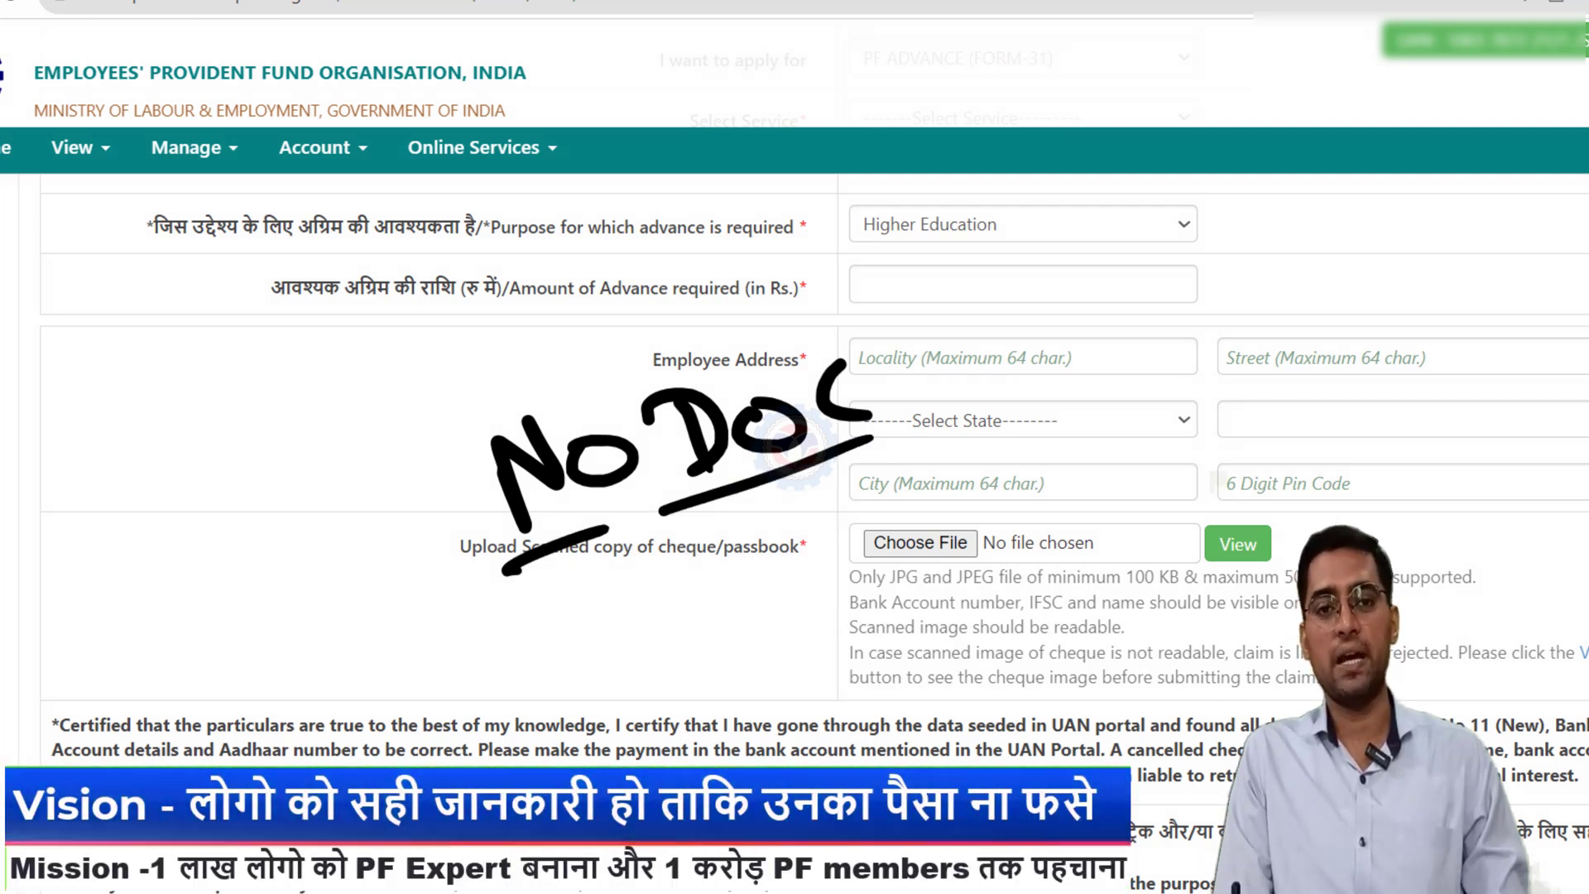
pyautogui.press('Escape')
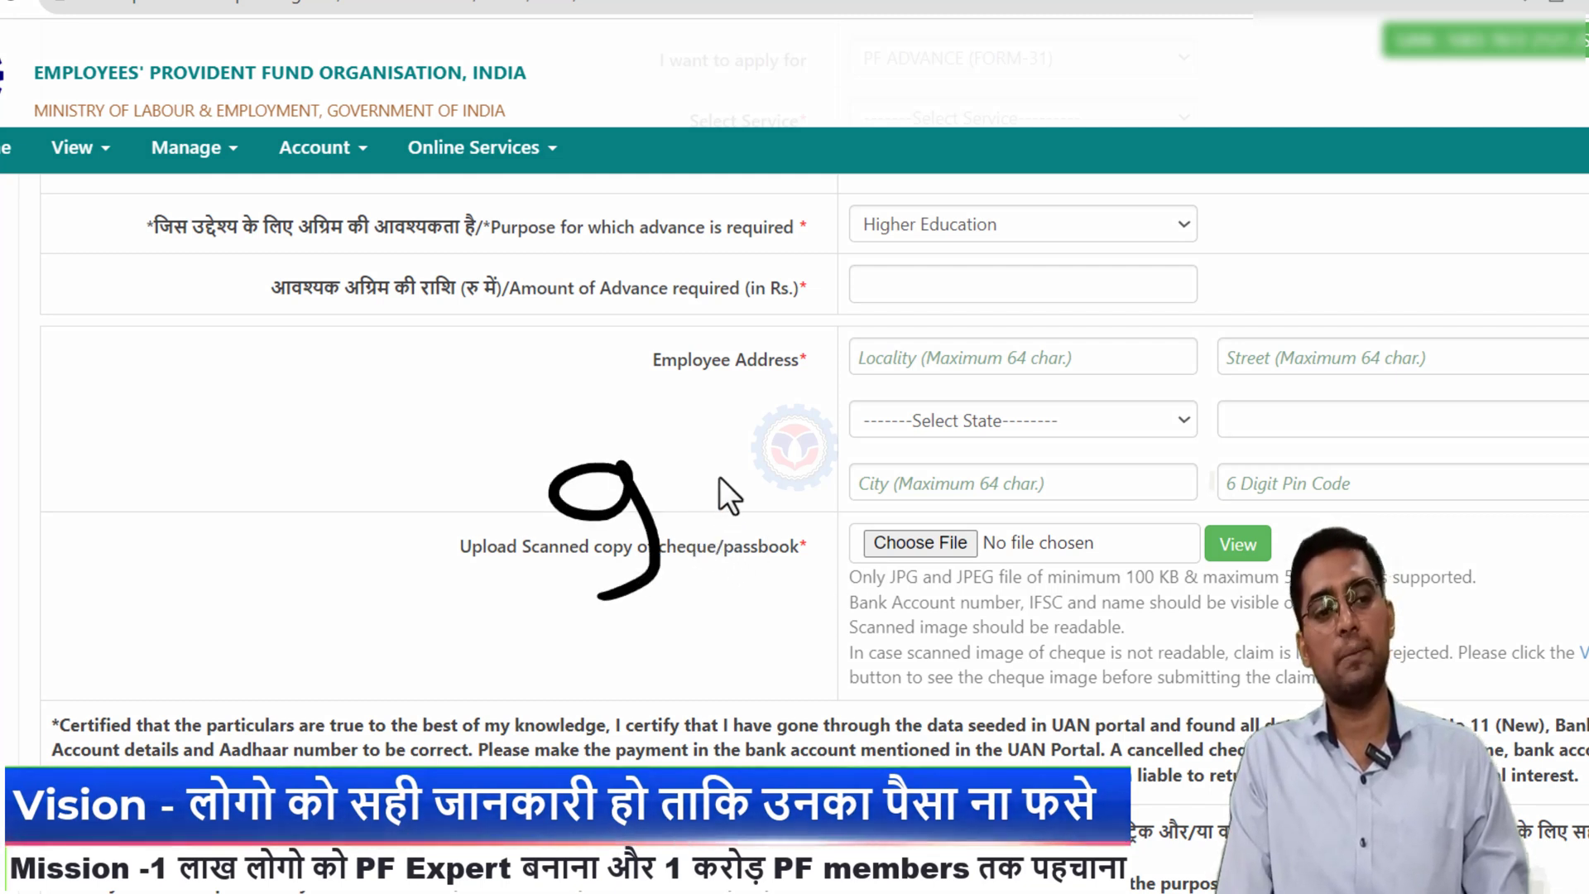
# - Handwrite "99.9999%" across the address and upload rows with underlines beneath it, and clear the annotations
pyautogui.moveTo(718, 477)
pyautogui.mouseDown()
pyautogui.moveTo(735, 542)
pyautogui.moveTo(690, 571)
pyautogui.mouseUp()
pyautogui.click(769, 523)
pyautogui.moveTo(775, 429); pyautogui.dragTo(814, 434)
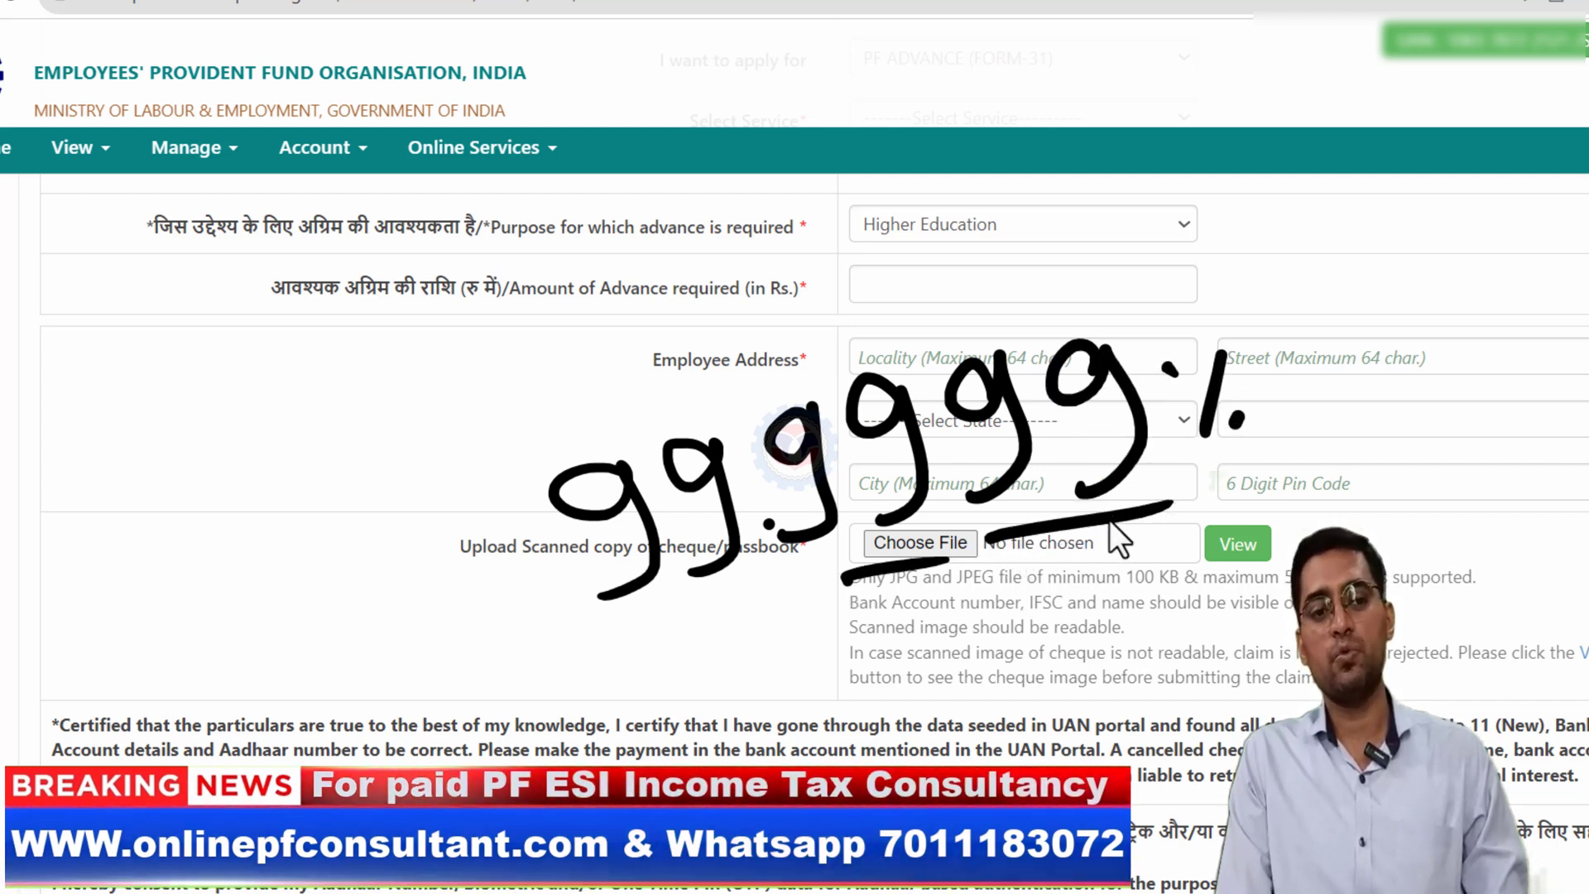
pyautogui.press('Escape')
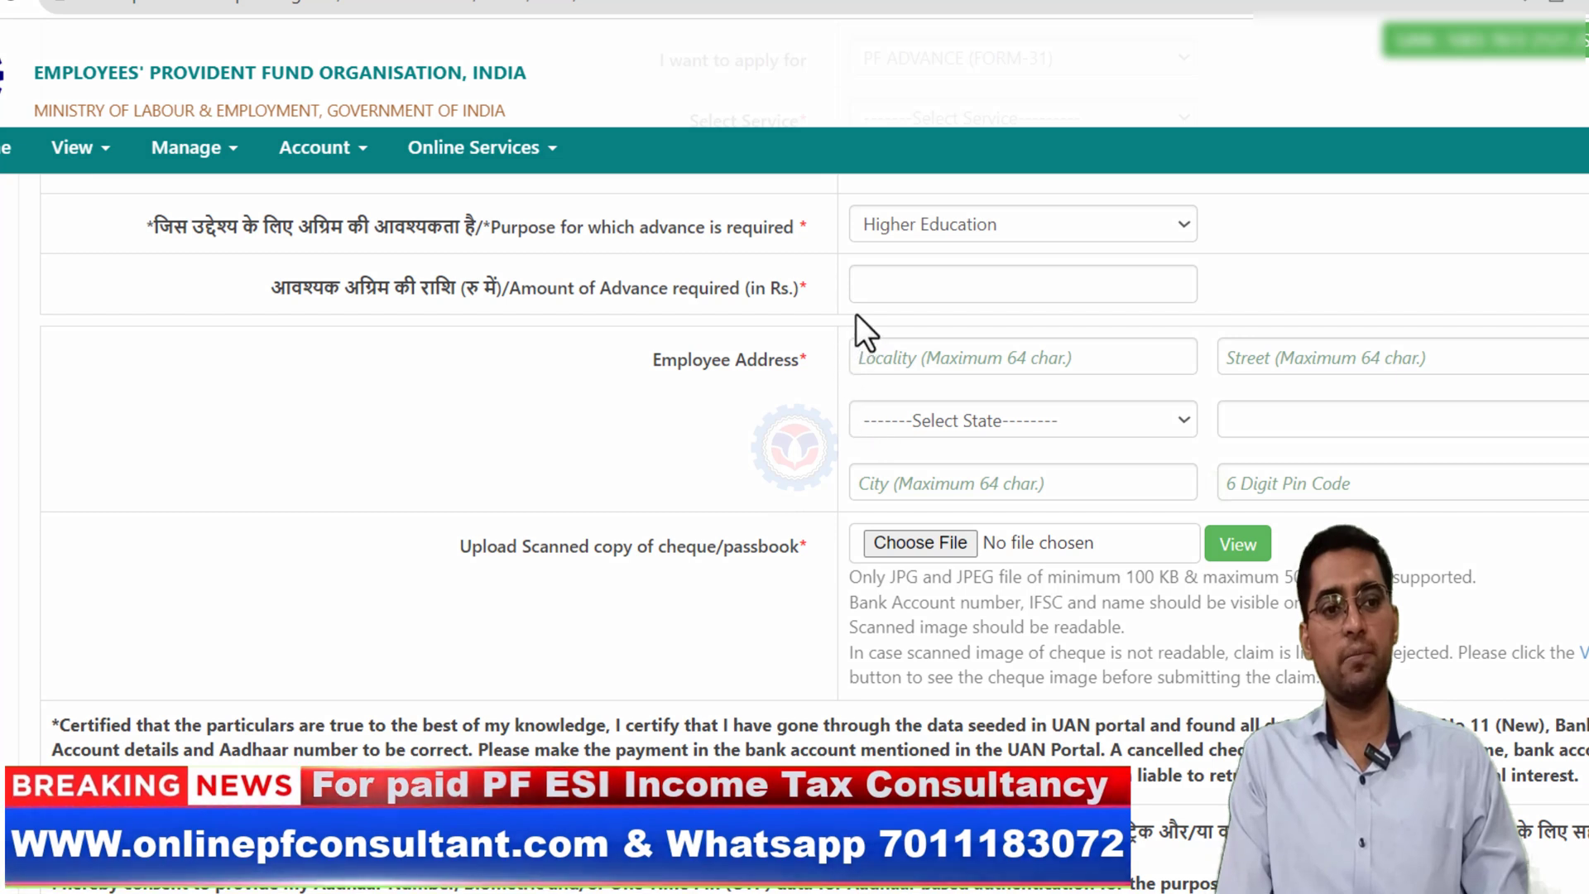
# - Box the advance amount field, write "50,000" beside it with an arrow pointing to the box, and clear the annotations
pyautogui.moveTo(915, 298); pyautogui.dragTo(905, 319)
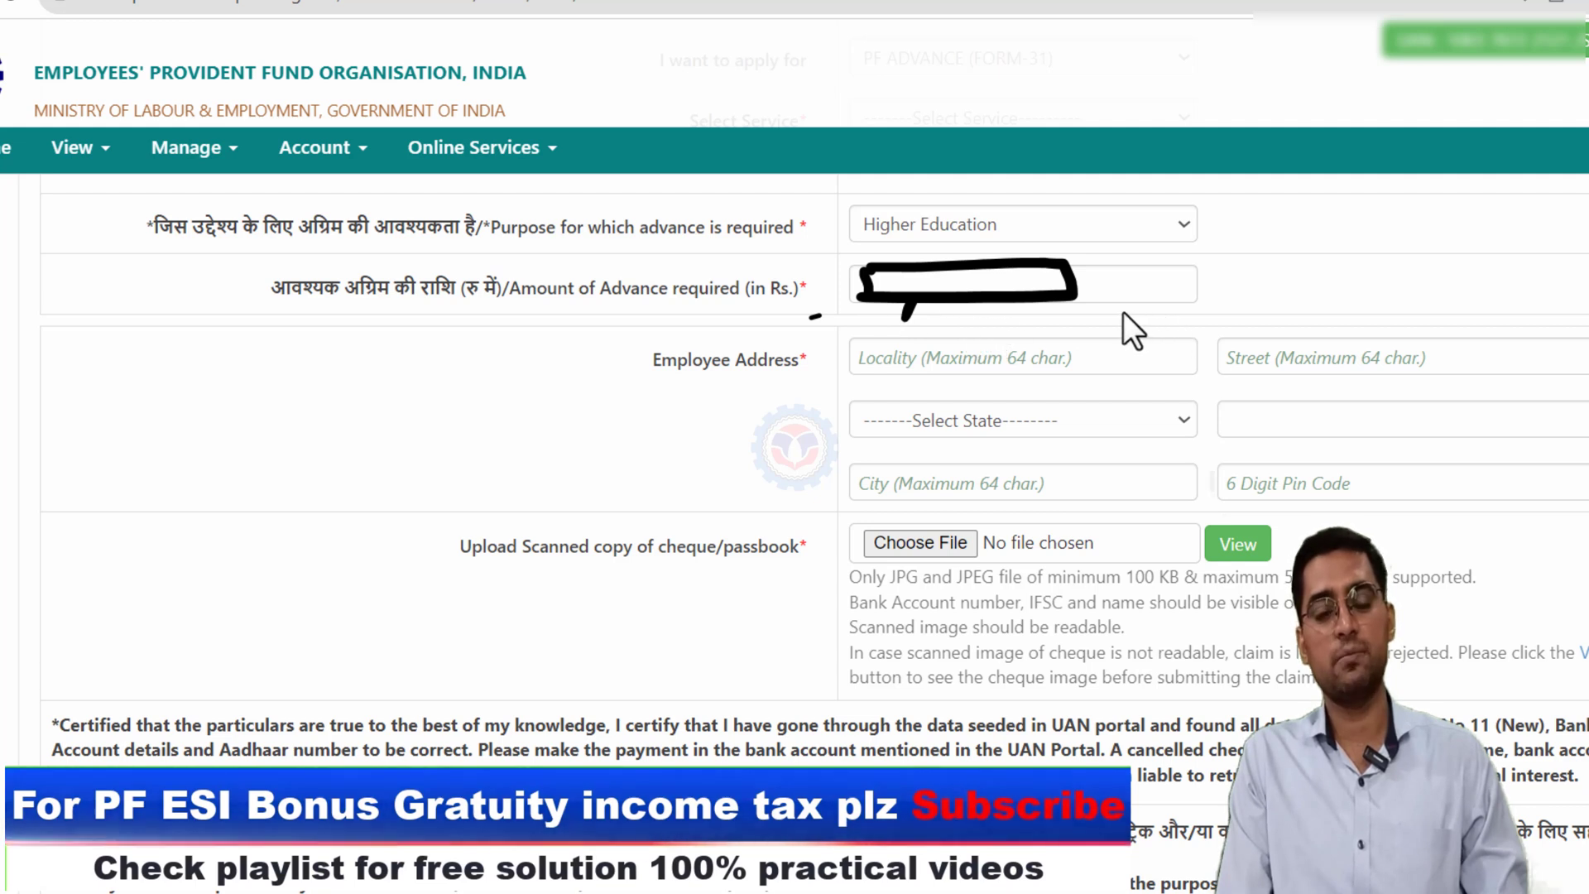
pyautogui.moveTo(1154, 272)
pyautogui.mouseDown()
pyautogui.moveTo(1155, 304)
pyautogui.moveTo(1288, 291)
pyautogui.moveTo(1475, 323)
pyautogui.moveTo(1473, 290)
pyautogui.mouseUp()
pyautogui.moveTo(1273, 287); pyautogui.dragTo(1258, 356)
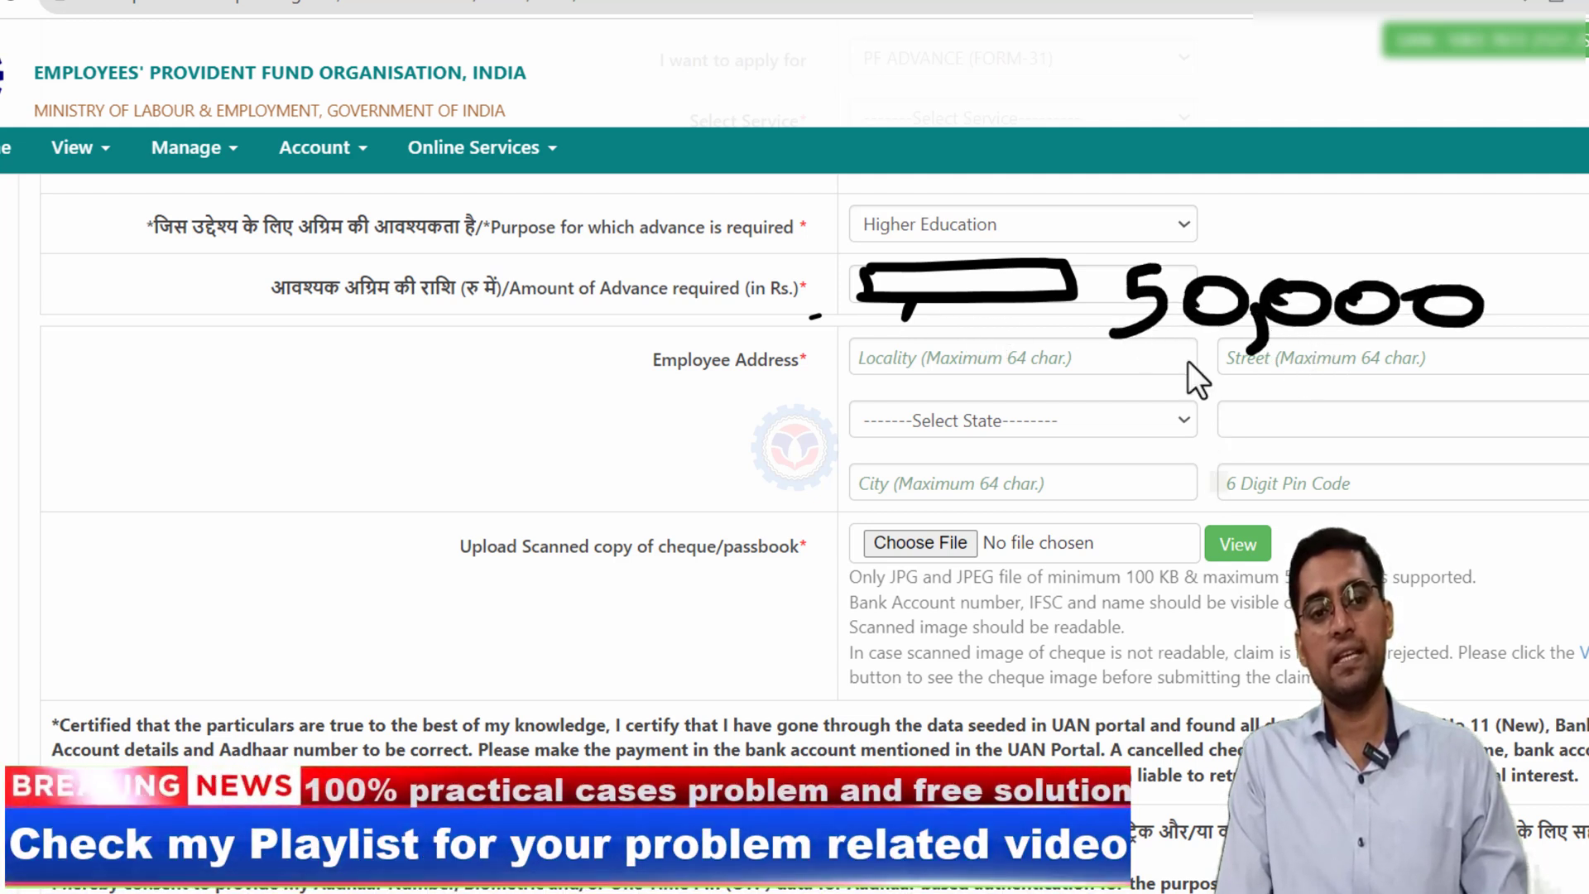
pyautogui.moveTo(757, 303)
pyautogui.mouseDown()
pyautogui.moveTo(848, 286)
pyautogui.moveTo(815, 331)
pyautogui.mouseUp()
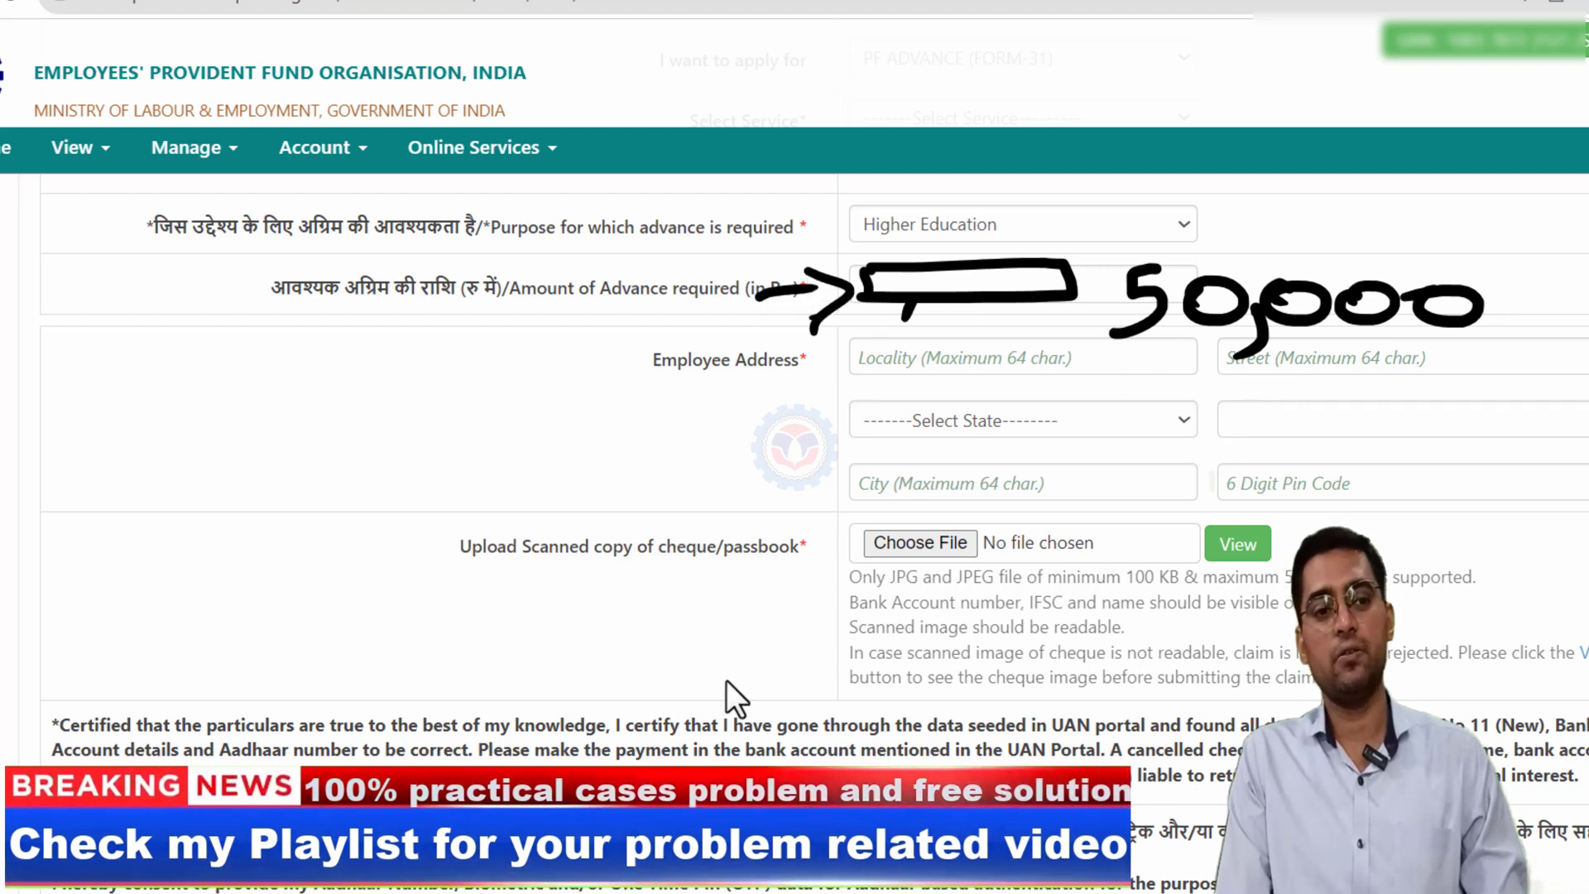
pyautogui.press('Escape')
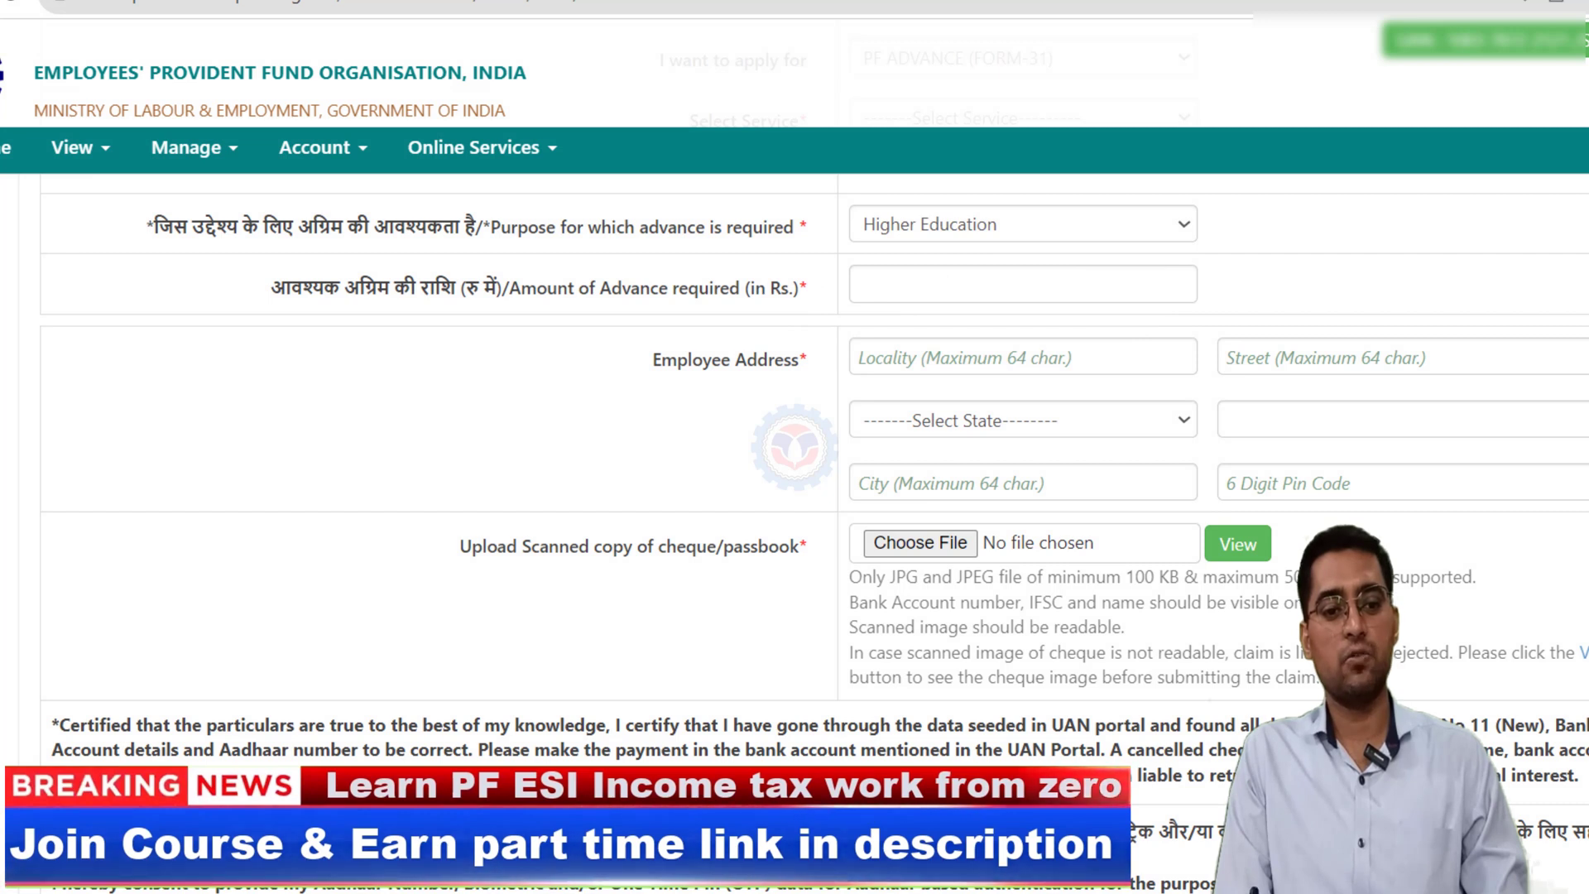
# - Mark the Employee Address fields and Choose File, and sketch a document with an inner box and scribbled lines over the upload label
pyautogui.moveTo(827, 317); pyautogui.dragTo(854, 496)
pyautogui.moveTo(863, 573); pyautogui.dragTo(970, 571)
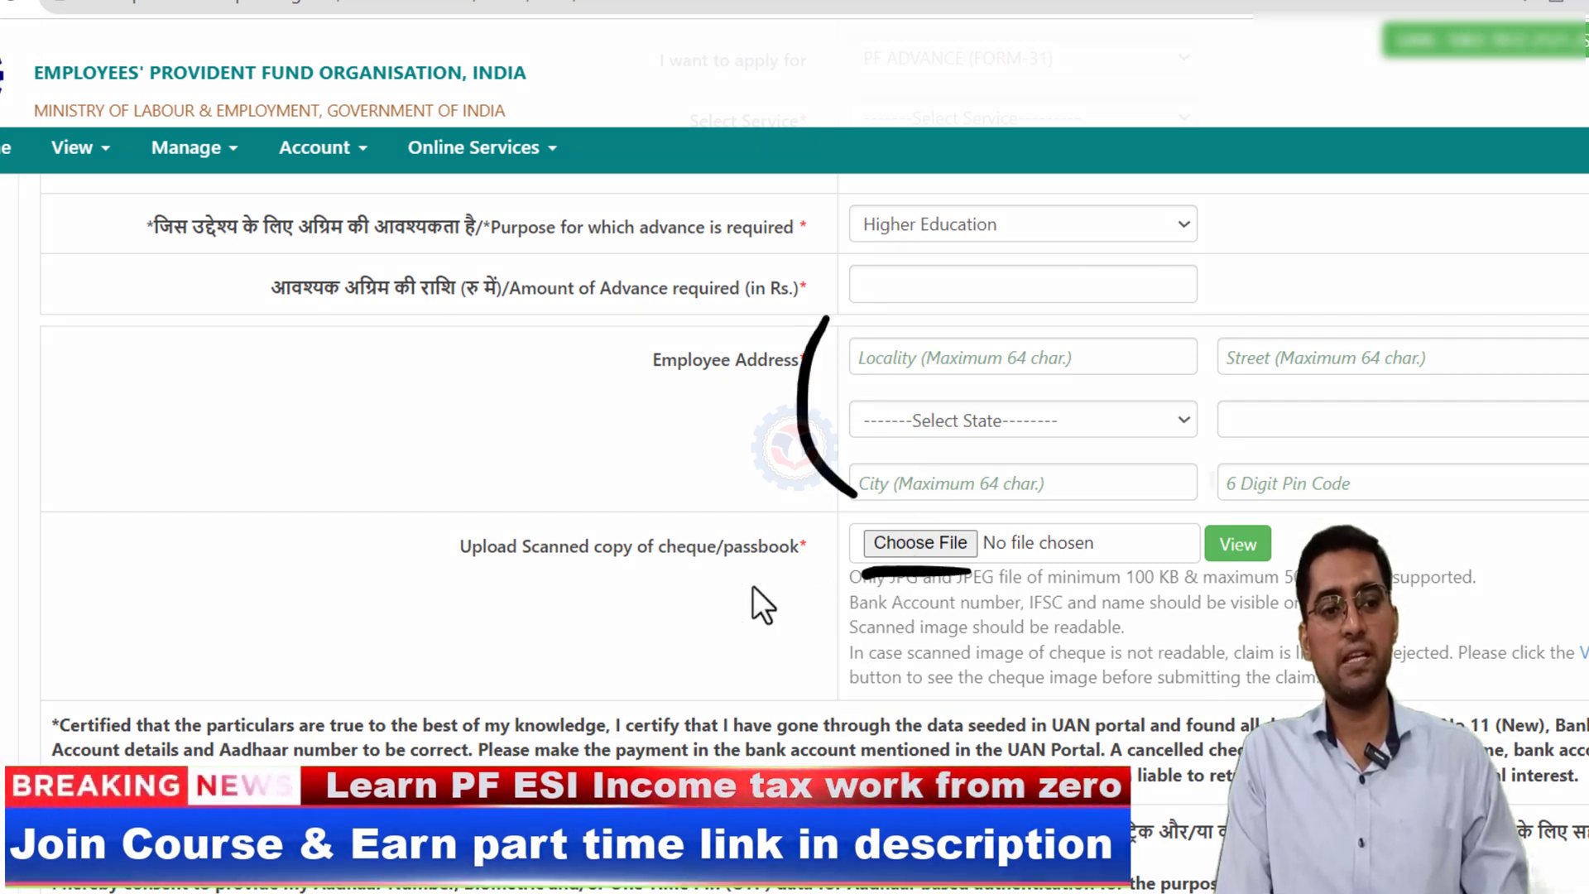
pyautogui.moveTo(385, 447)
pyautogui.mouseDown()
pyautogui.moveTo(422, 641)
pyautogui.moveTo(688, 571)
pyautogui.moveTo(422, 625)
pyautogui.mouseUp()
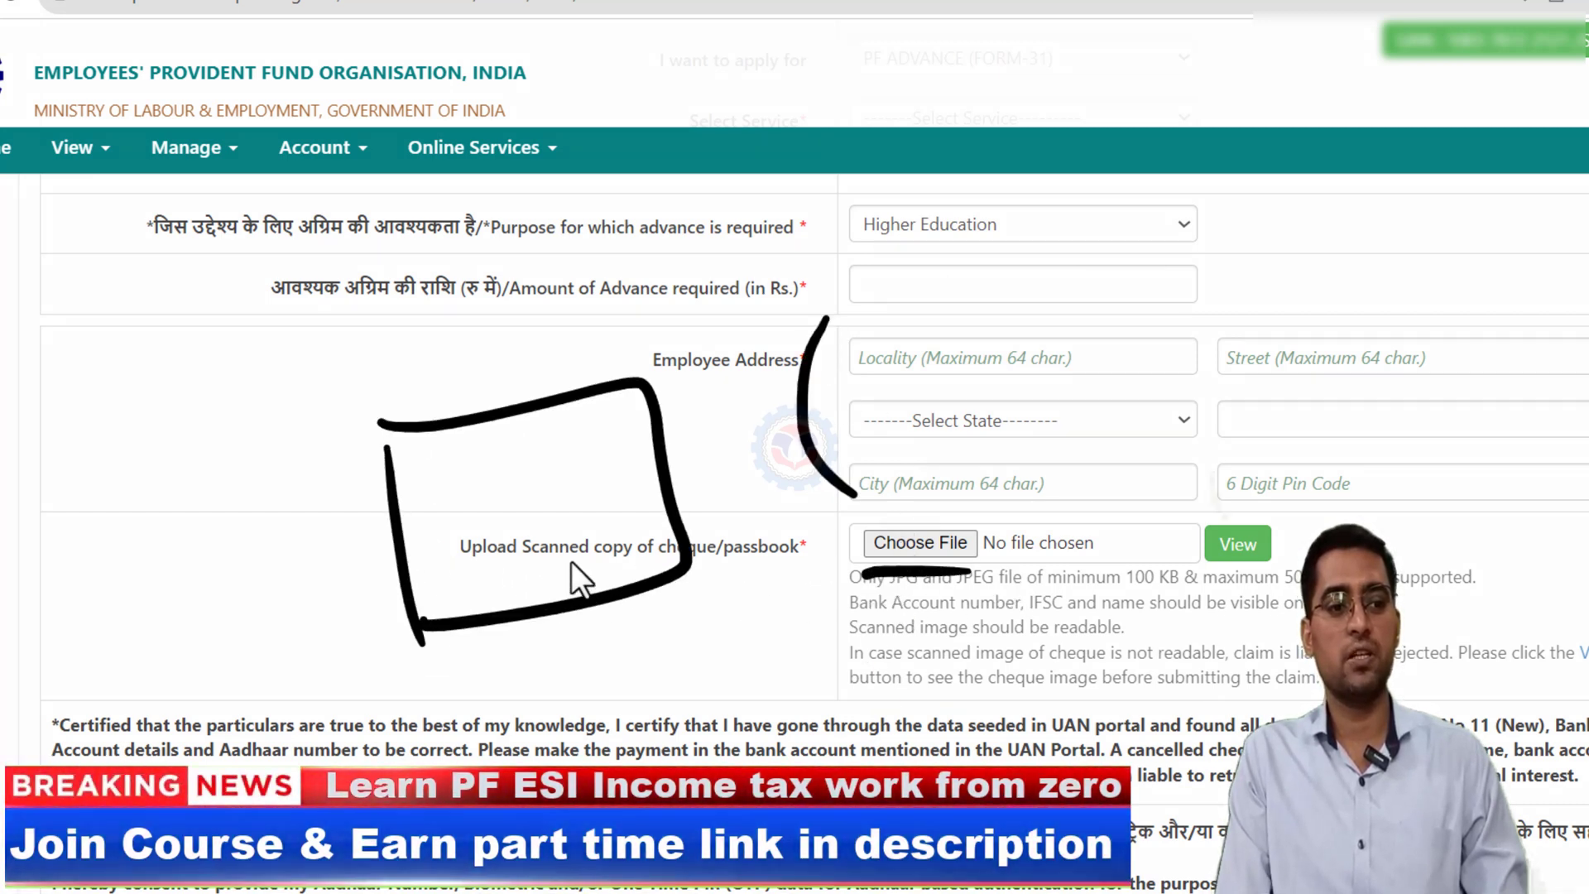
pyautogui.moveTo(621, 517); pyautogui.dragTo(589, 569)
pyautogui.moveTo(459, 542); pyautogui.dragTo(534, 451)
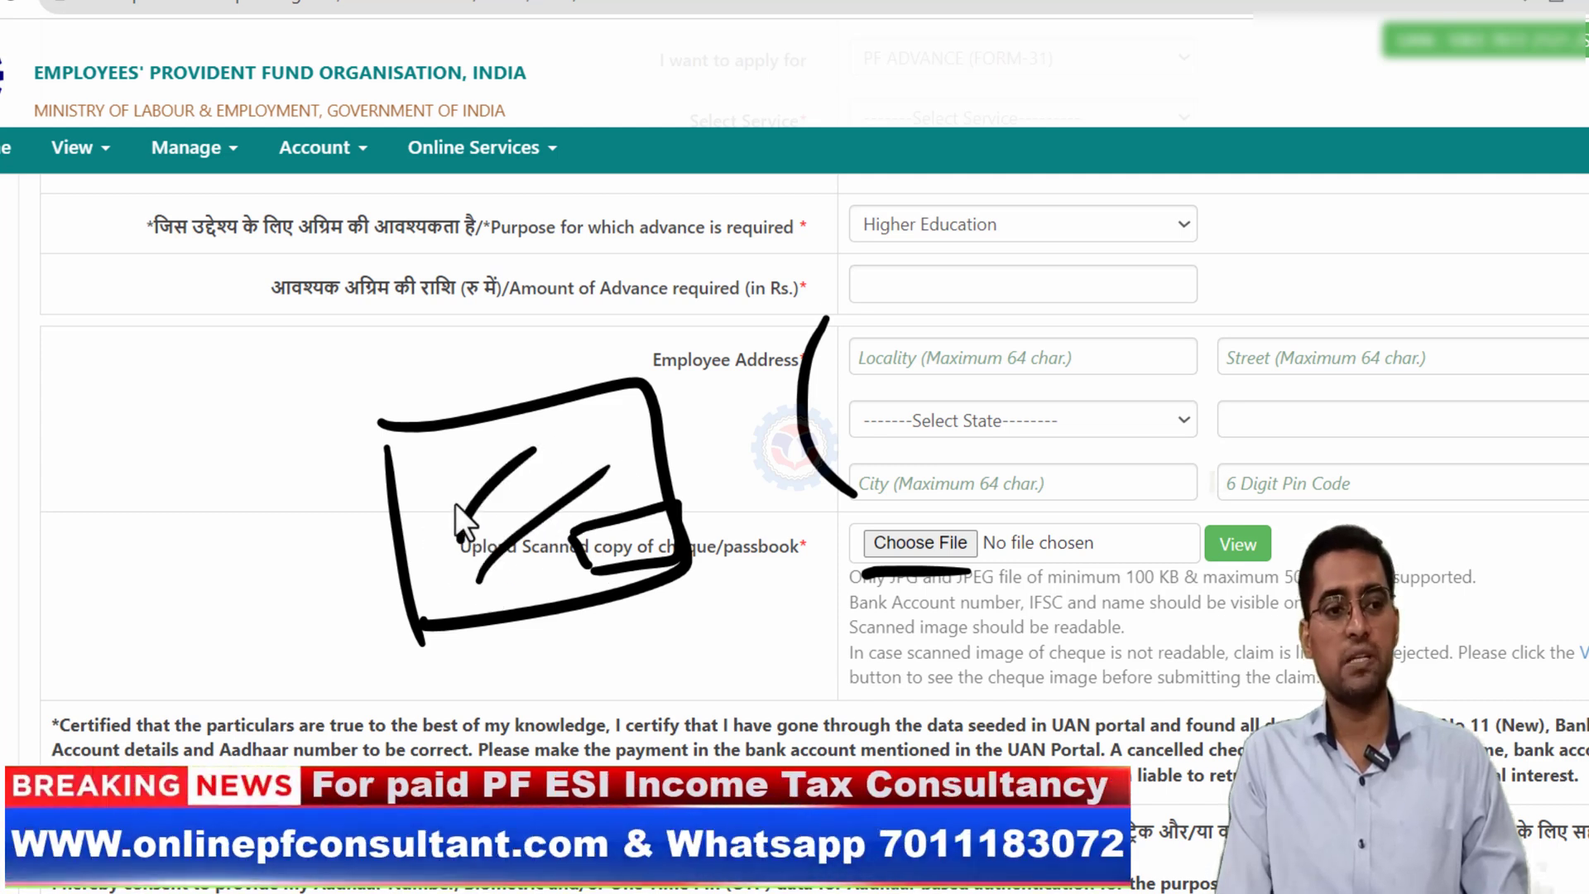
pyautogui.moveTo(569, 520); pyautogui.dragTo(682, 467)
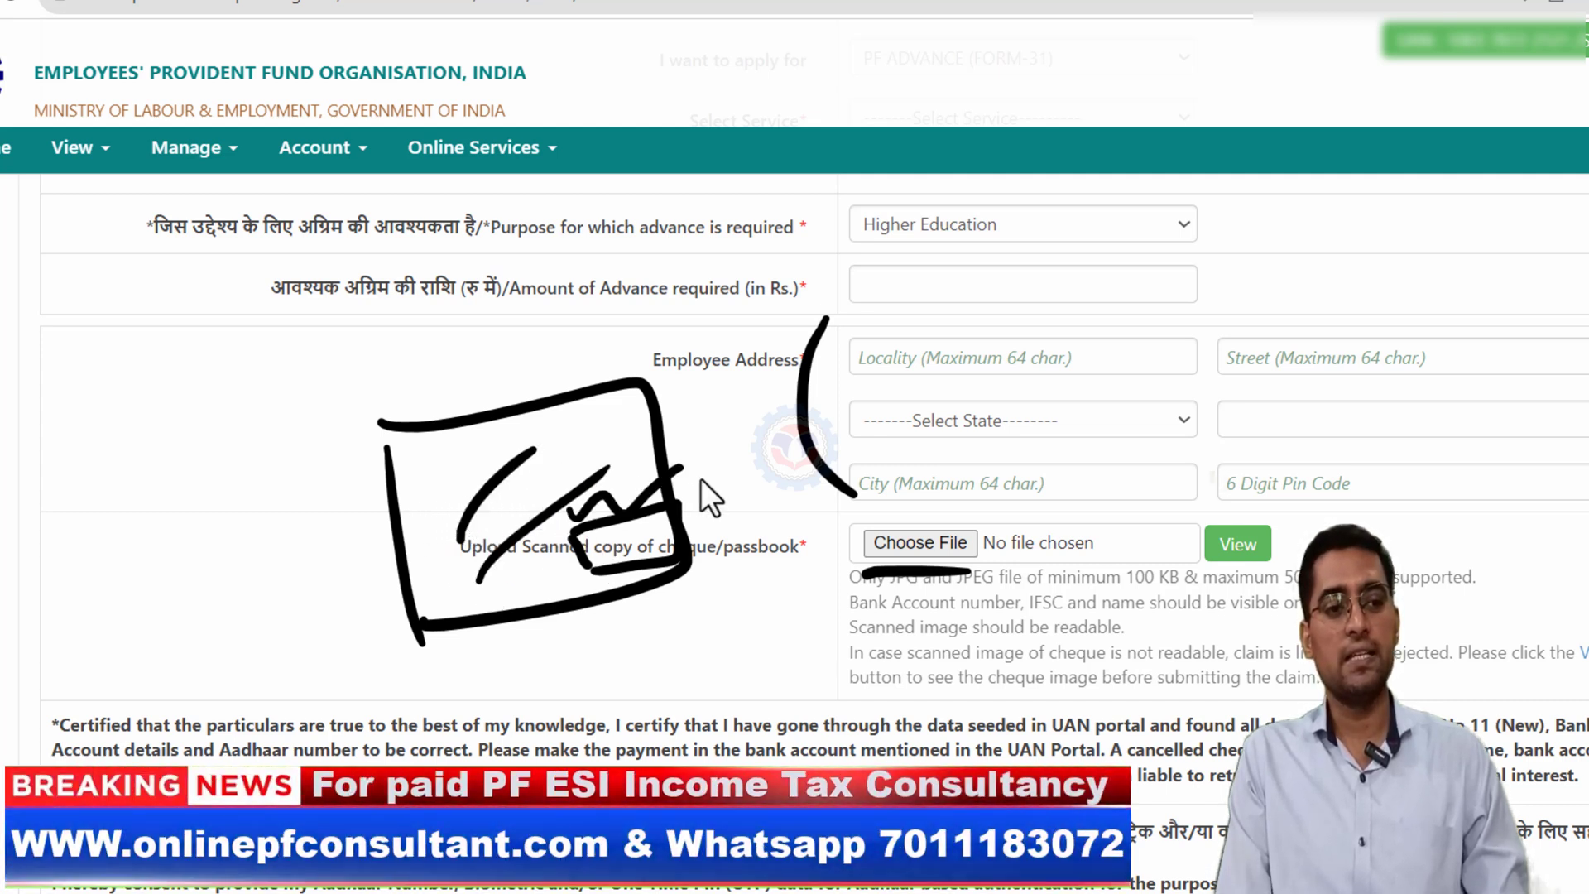
pyautogui.moveTo(414, 487); pyautogui.dragTo(579, 447)
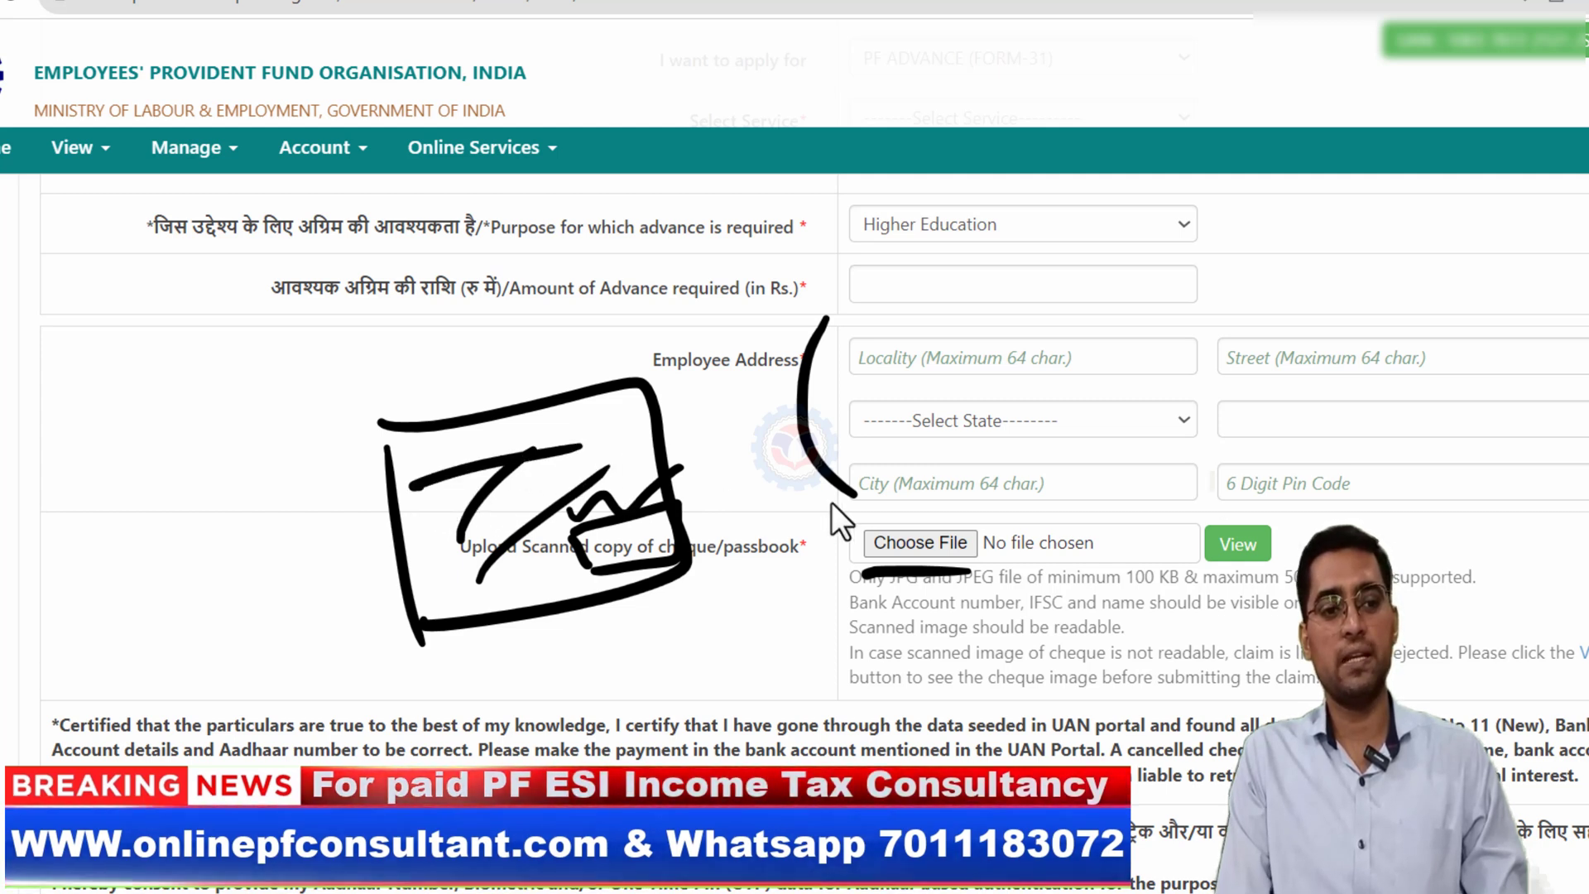
# - Sketch a second box beside the document drawing, clear all annotations, and bring the Get Aadhaar OTP section into view
pyautogui.moveTo(137, 608); pyautogui.dragTo(323, 569)
pyautogui.moveTo(124, 506)
pyautogui.mouseDown()
pyautogui.moveTo(139, 642)
pyautogui.moveTo(362, 579)
pyautogui.moveTo(211, 618)
pyautogui.mouseUp()
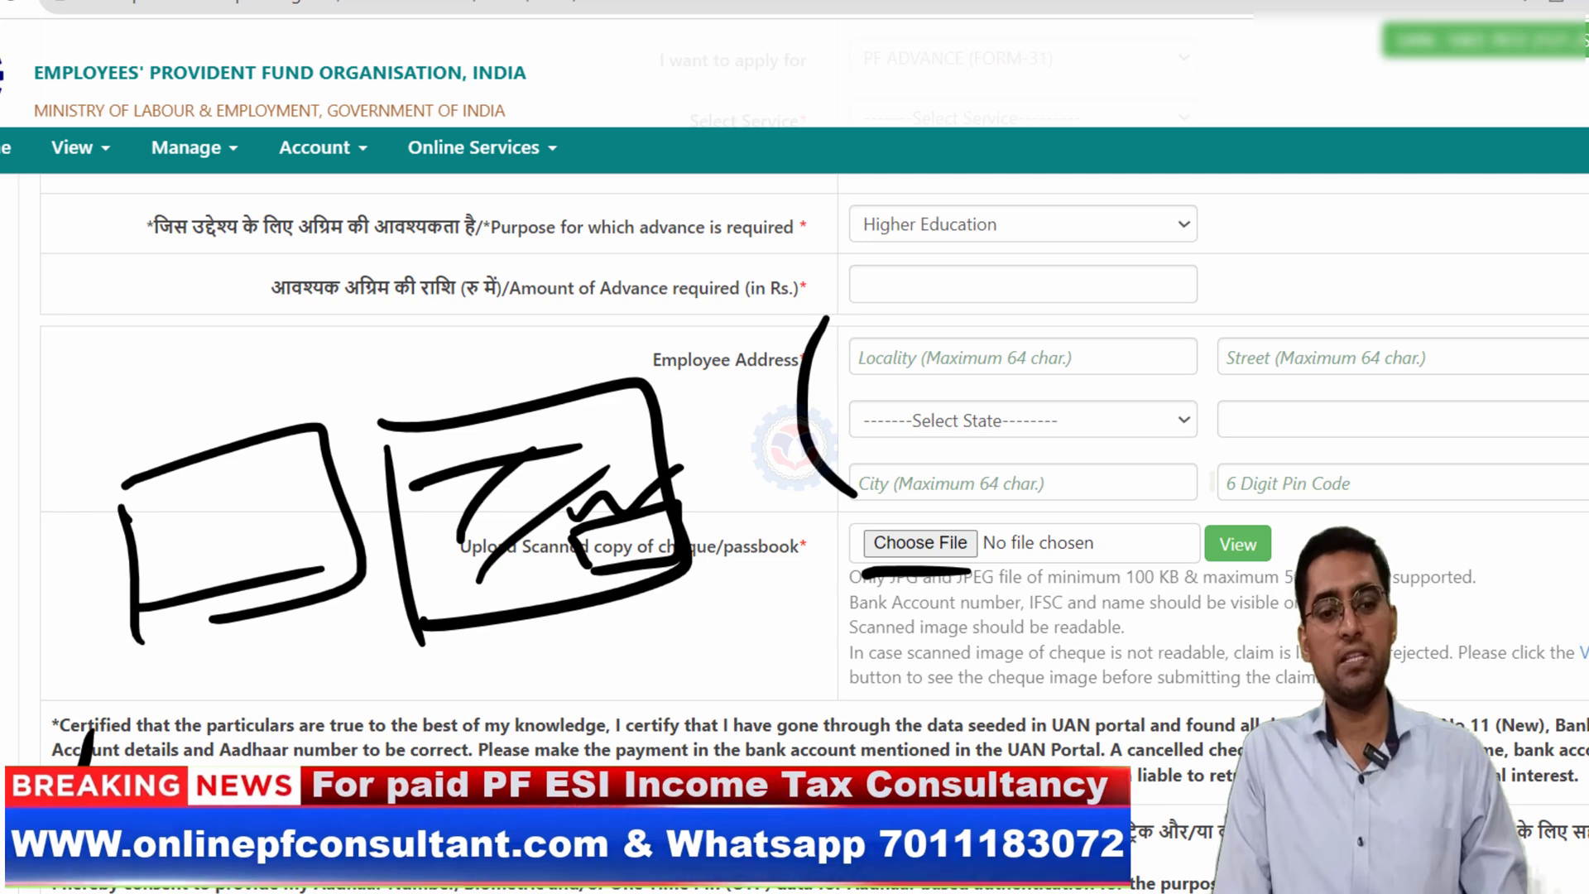
pyautogui.press('Escape')
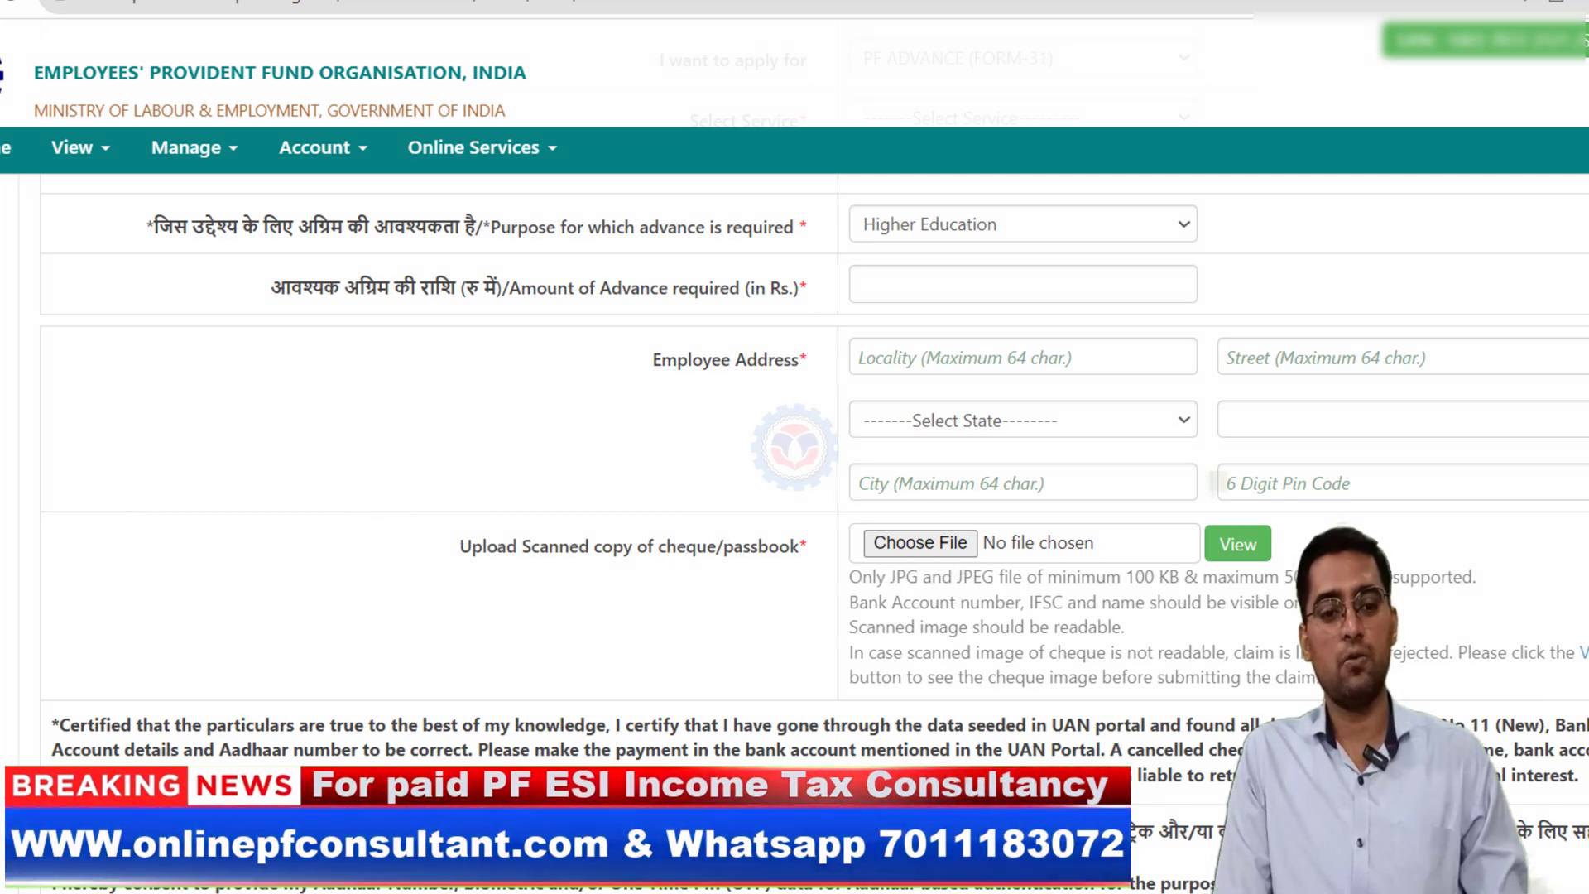
pyautogui.scroll(-3, 1027, 530)
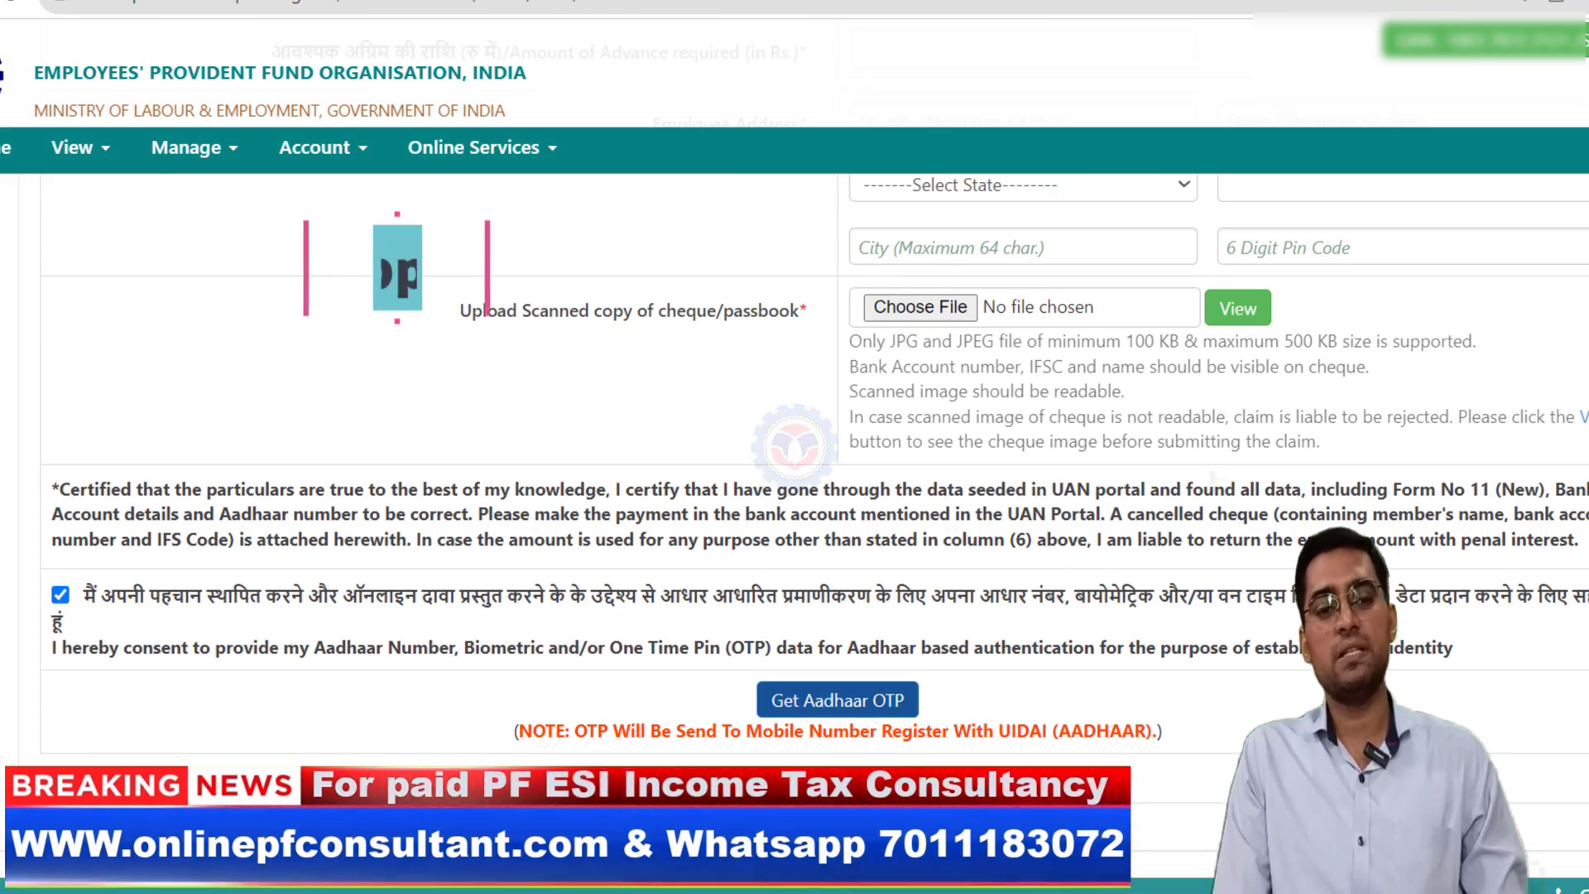